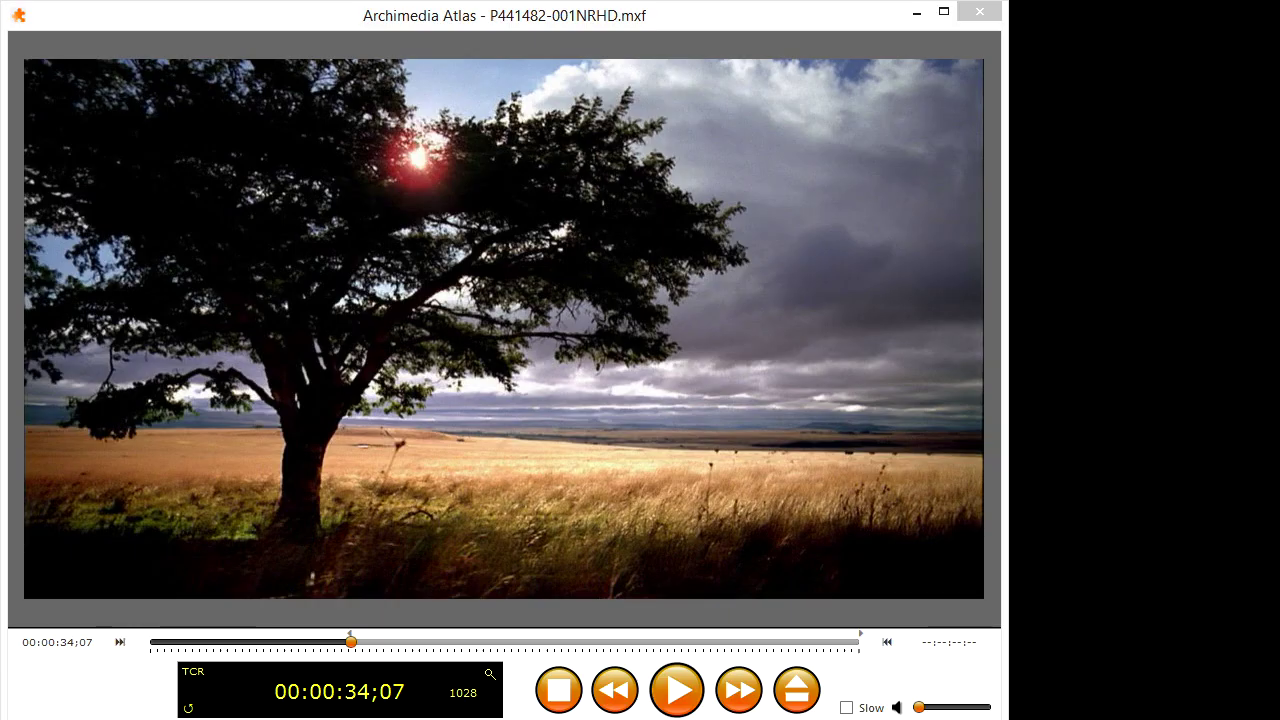
{"action": "right_click", "coordinate": [732, 118]}
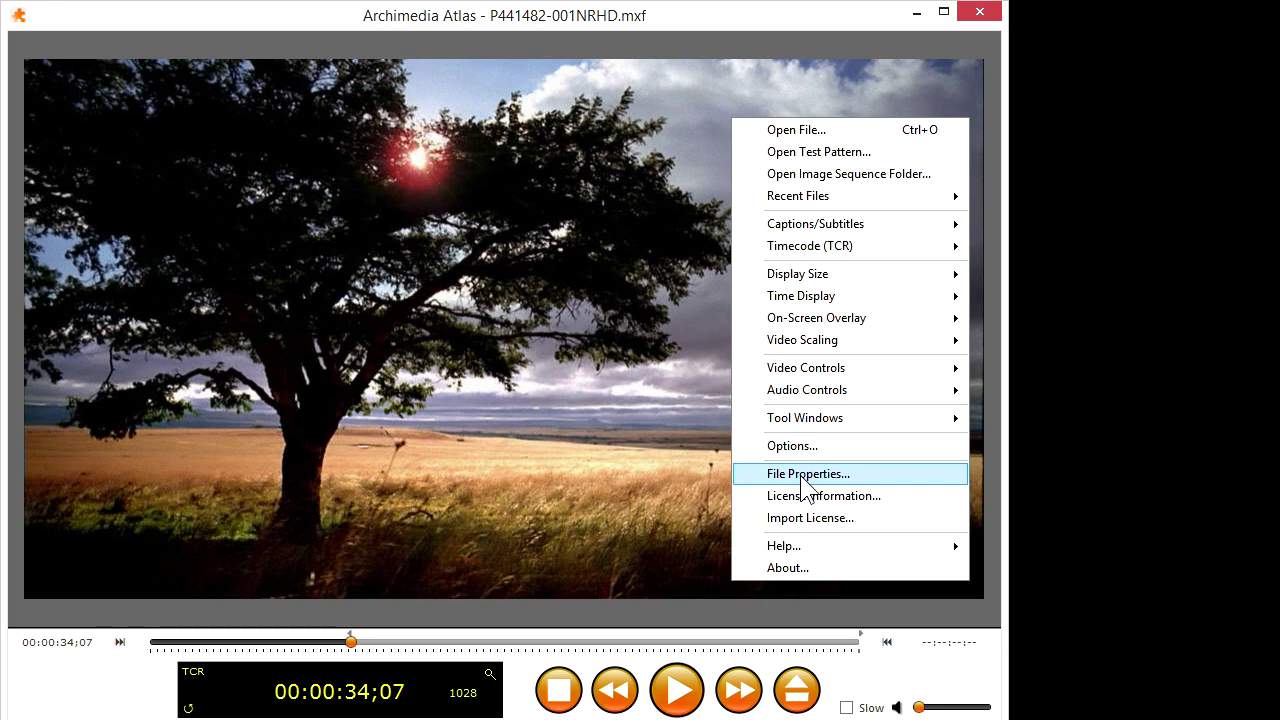
{"action": "right_click", "coordinate": [27, 49]}
{"action": "mouse_move", "coordinate": [207, 132]}
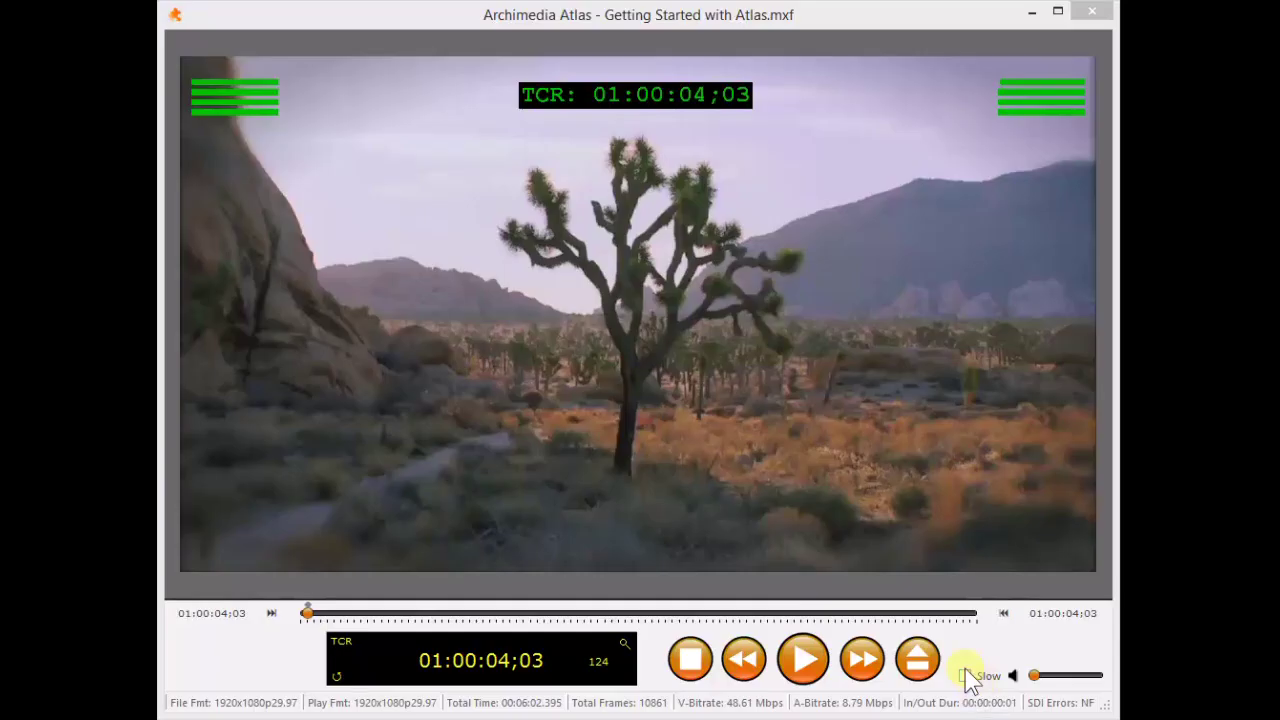
- Enable slow playback and run the clip forward and backward at slow speed
{"action": "left_click", "coordinate": [964, 675]}
{"action": "key", "text": "space"}
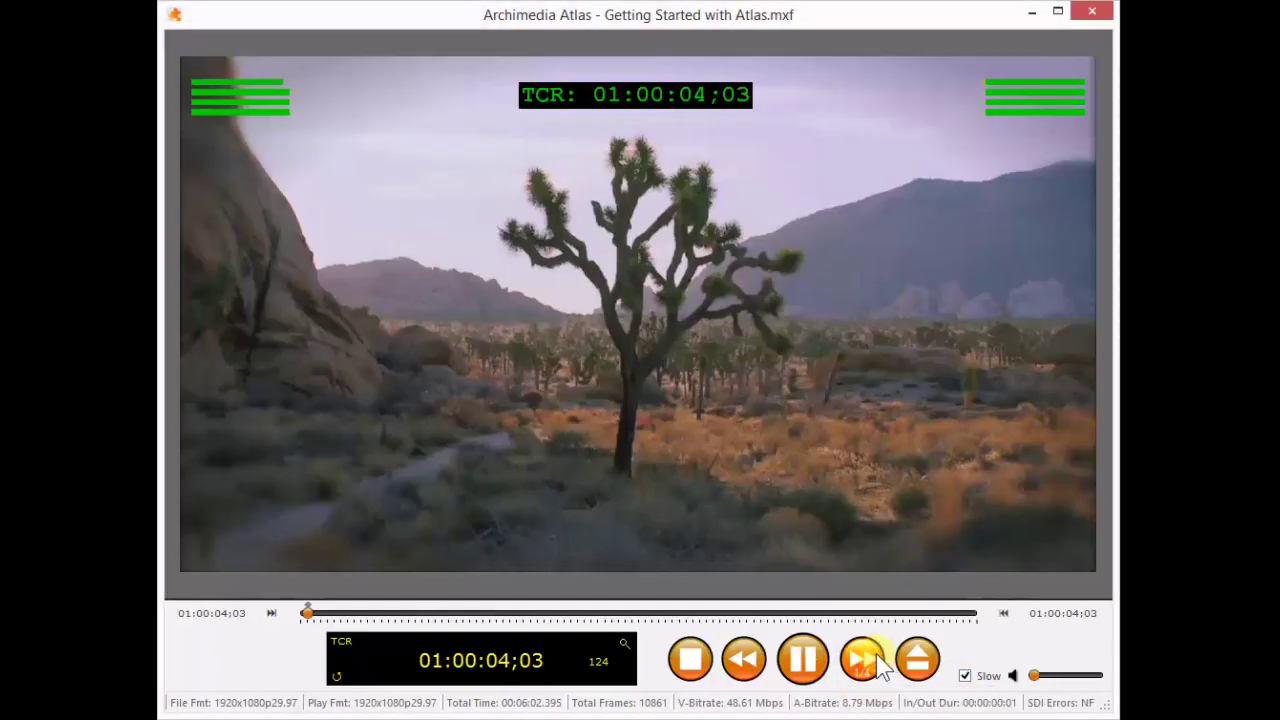
{"action": "left_click", "coordinate": [866, 662]}
{"action": "left_click", "coordinate": [740, 660]}
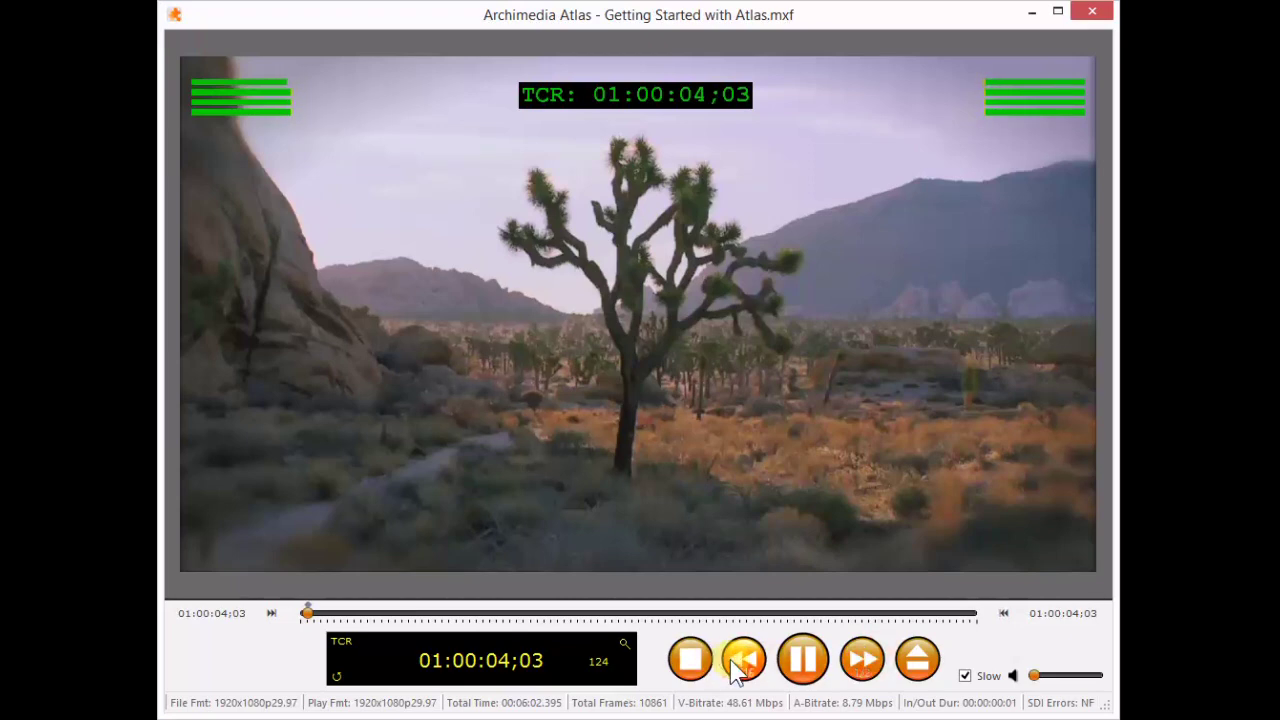
- Mark the in point at 00:00:02;17 and the out point at 01:00:40;10 on the timeline
{"action": "left_click", "coordinate": [308, 615]}
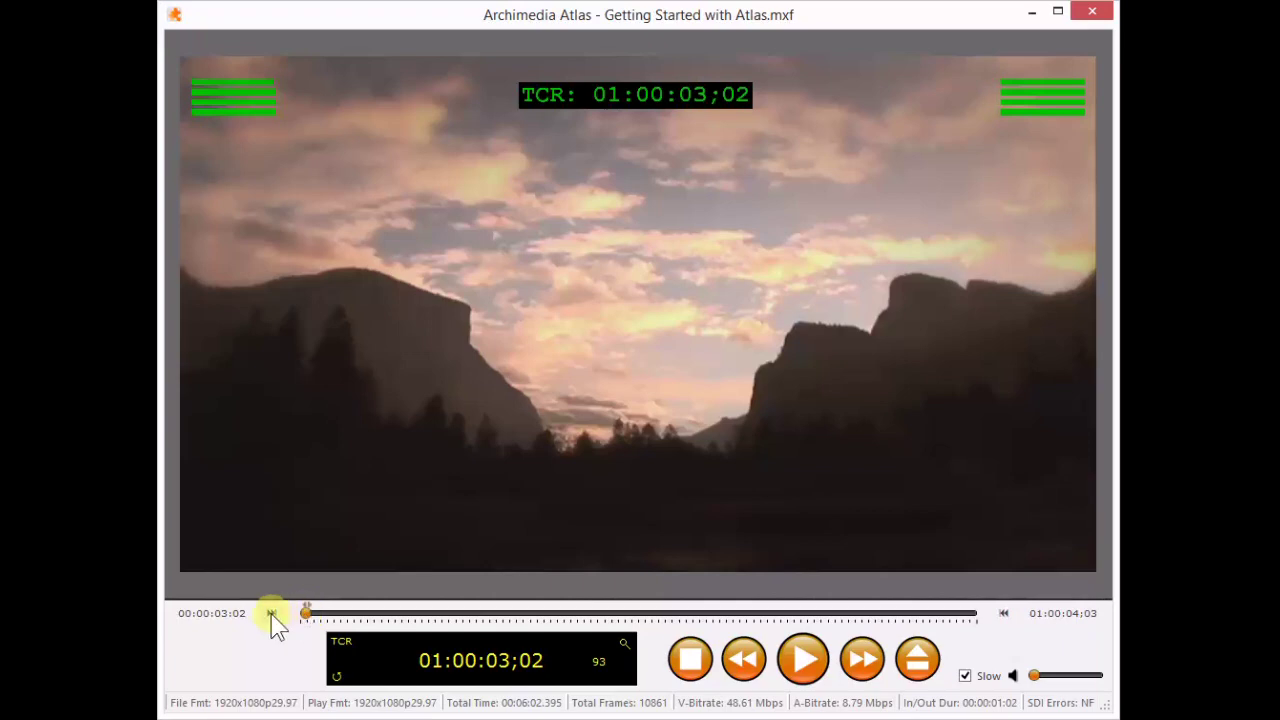
{"action": "left_click_drag", "start_coordinate": [300, 614], "coordinate": [1001, 611]}
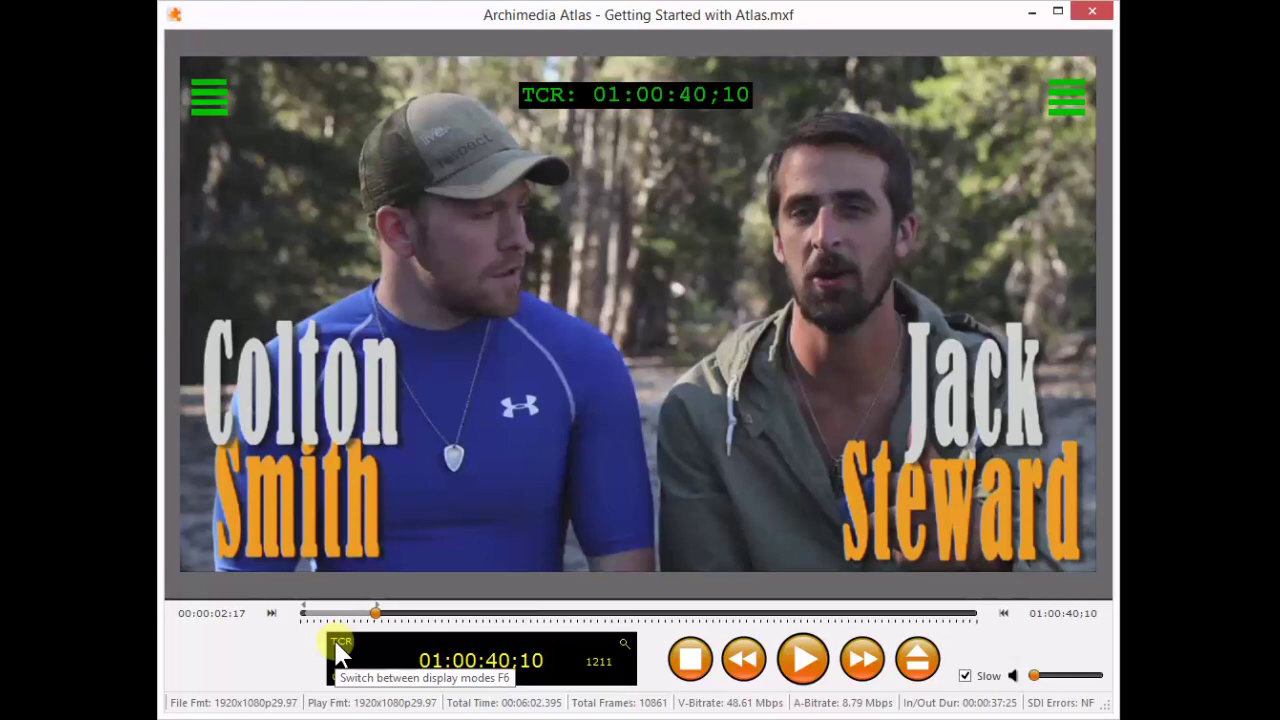
- Cycle the time display from TCR through its other modes, including elapsed time and frame number
{"action": "left_click", "coordinate": [336, 645]}
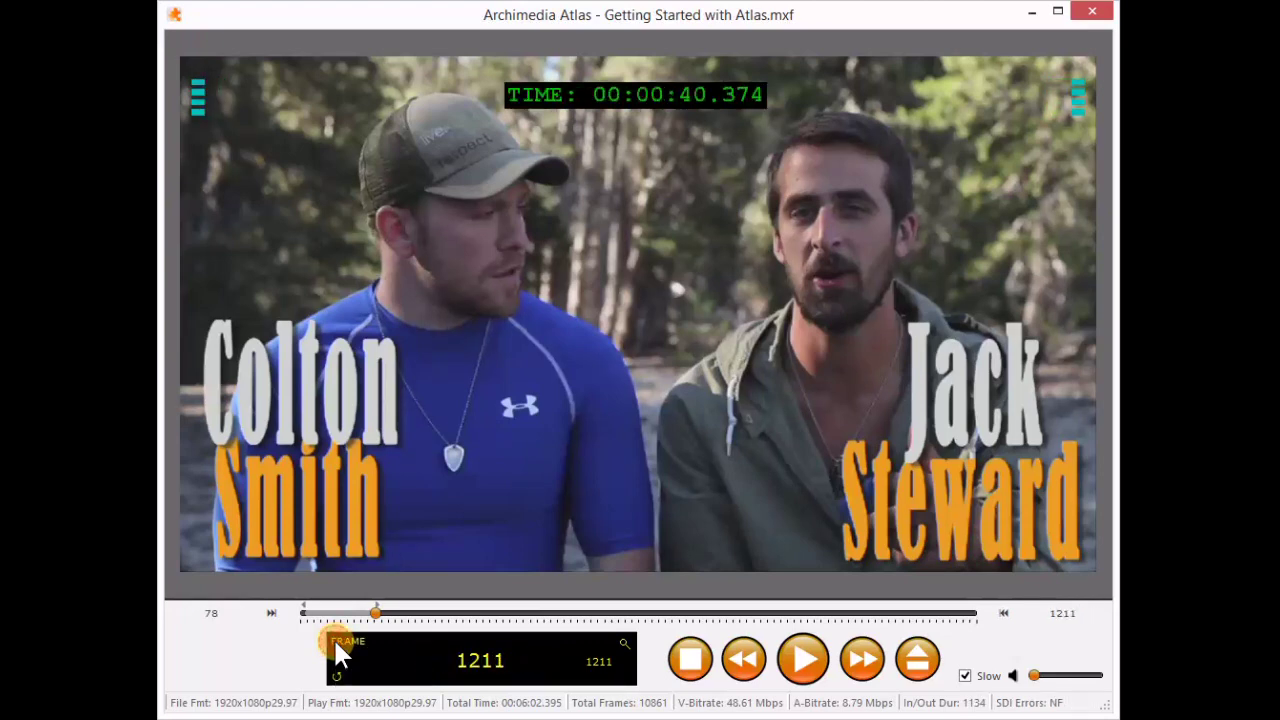
{"action": "left_click", "coordinate": [336, 645]}
{"action": "left_click", "coordinate": [336, 645]}
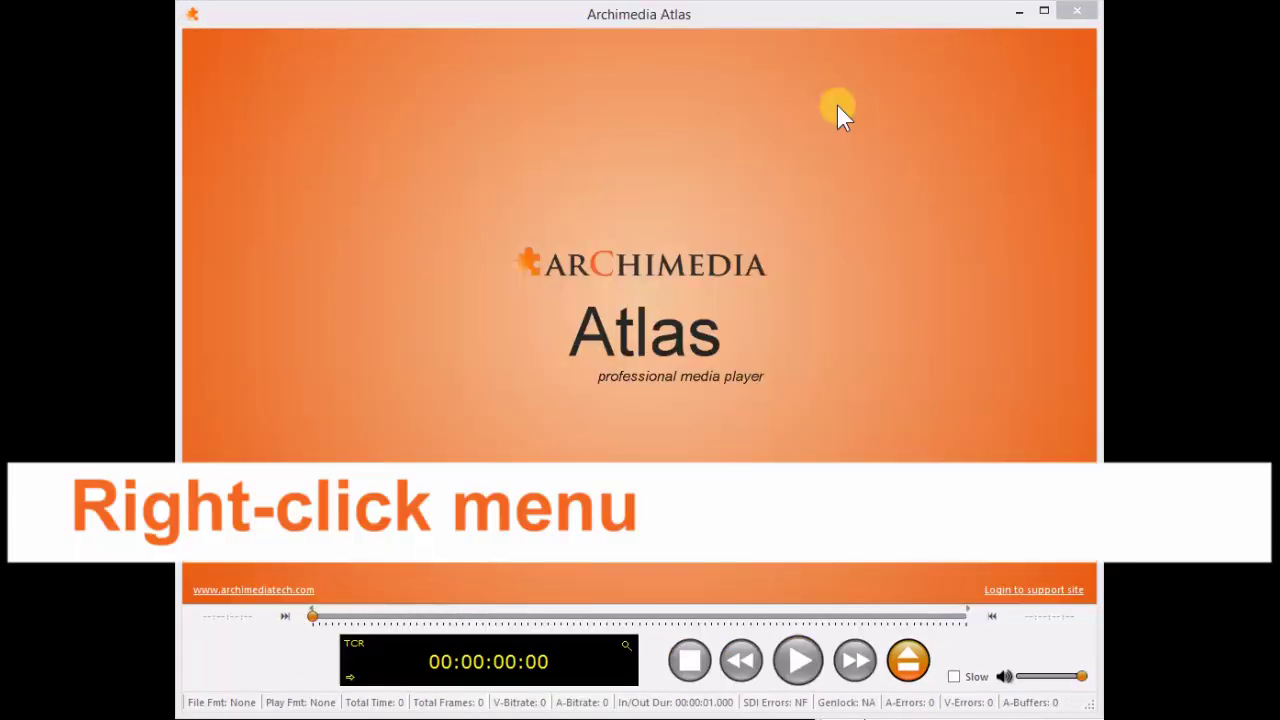
- Set the test pattern's display zoom to 50%, followed by 100%
{"action": "right_click", "coordinate": [838, 107]}
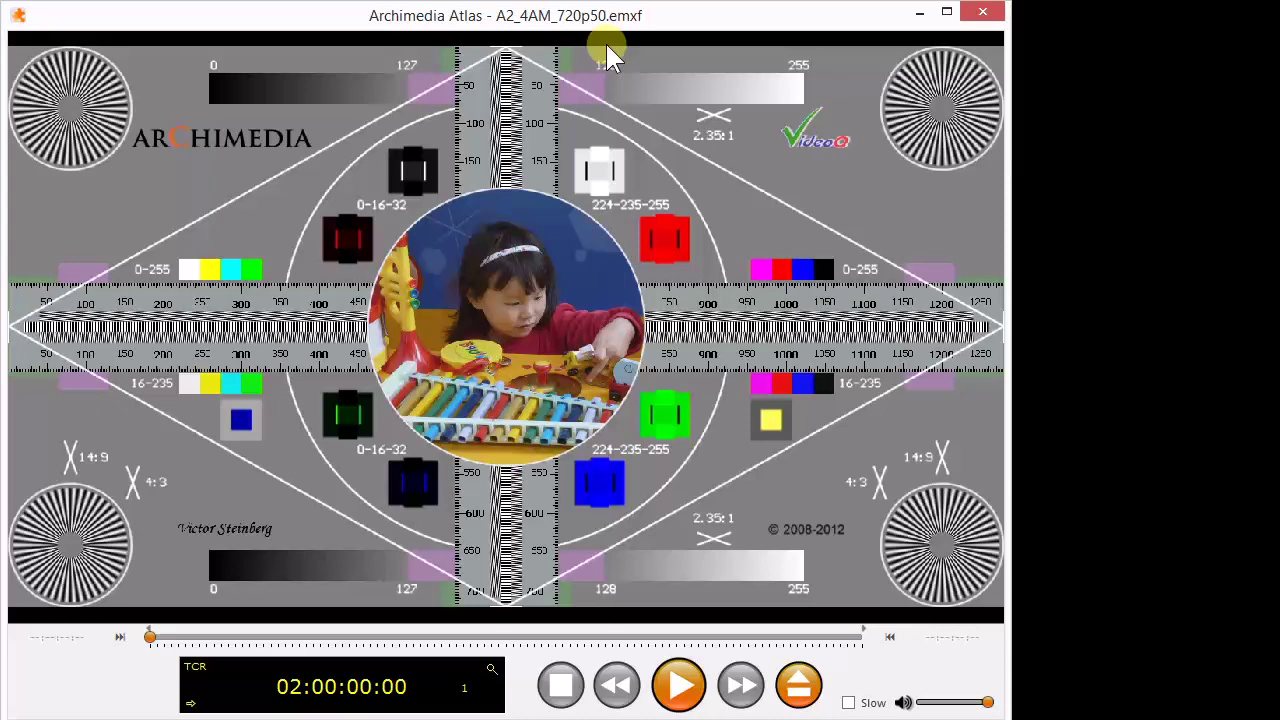
{"action": "right_click", "coordinate": [610, 56]}
{"action": "mouse_move", "coordinate": [800, 218]}
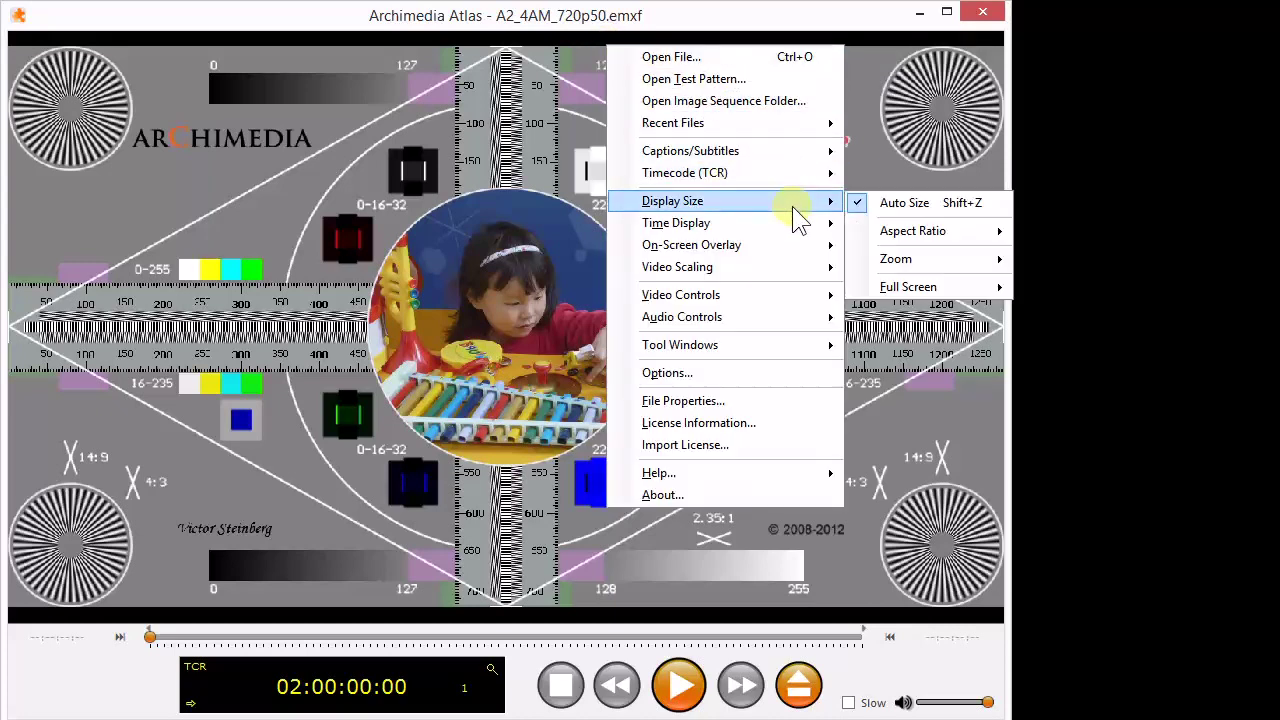
{"action": "mouse_move", "coordinate": [900, 268]}
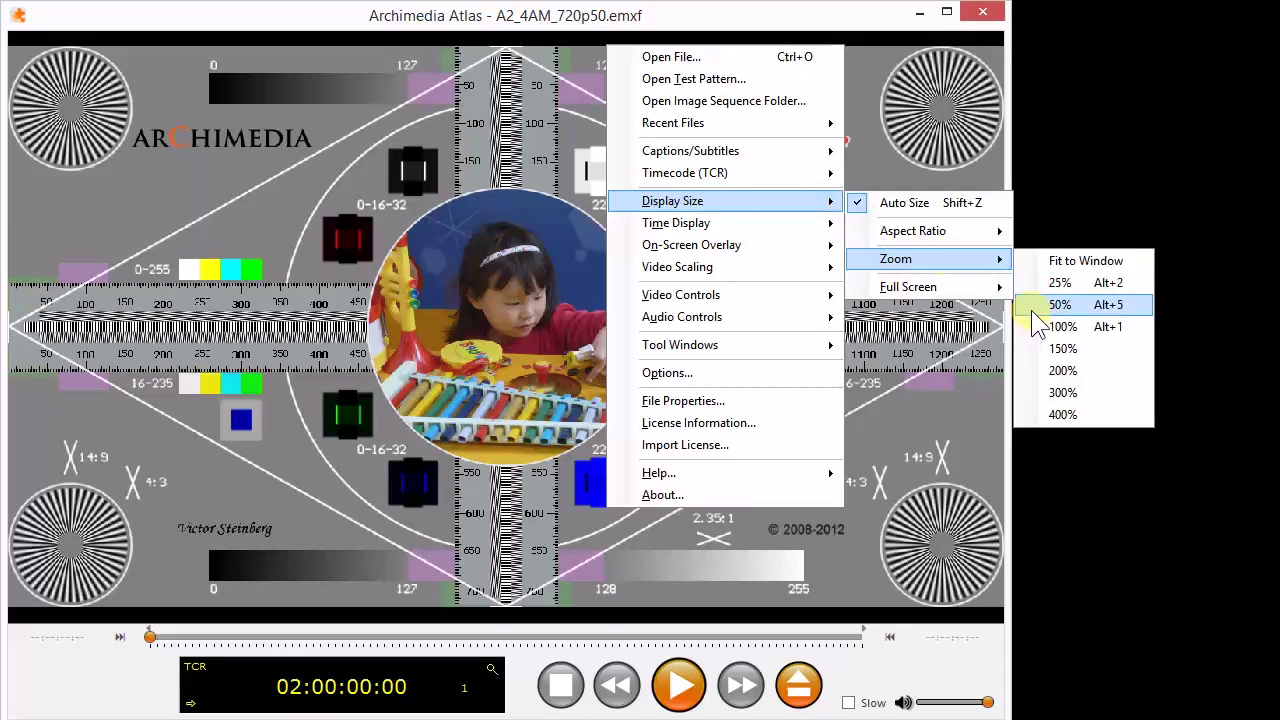
{"action": "left_click", "coordinate": [1034, 312]}
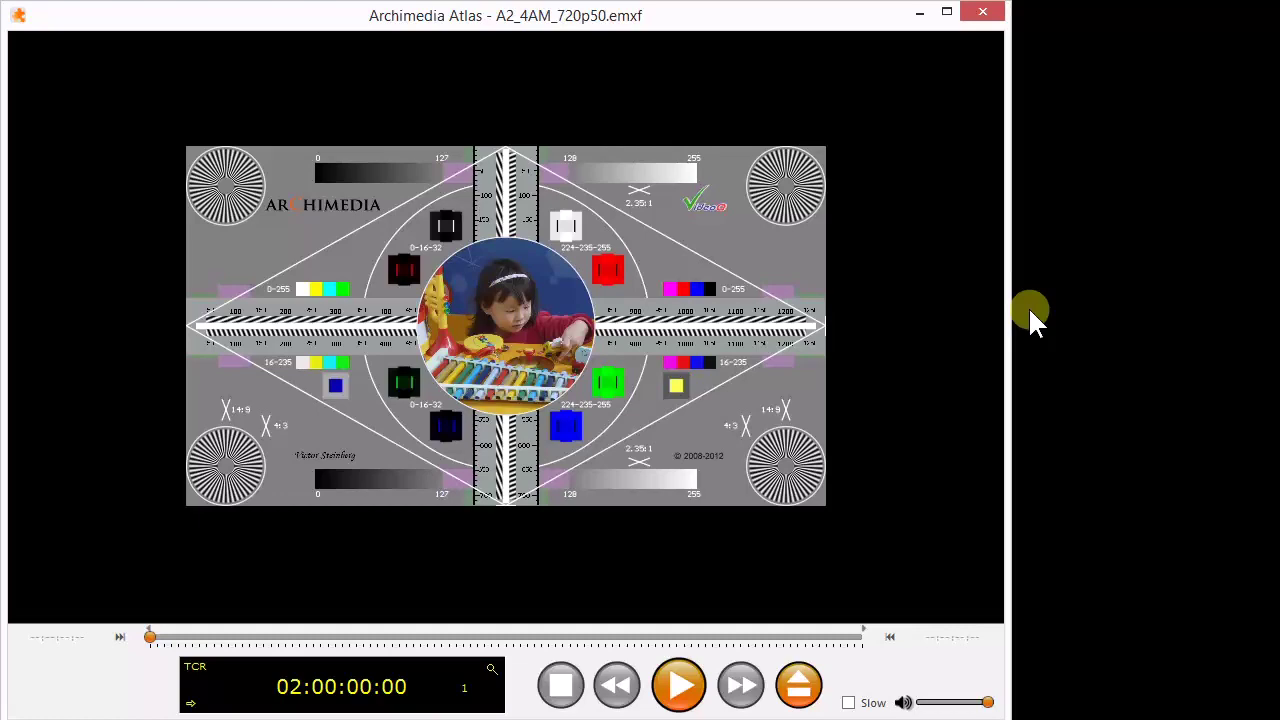
{"action": "key", "text": "alt+1"}
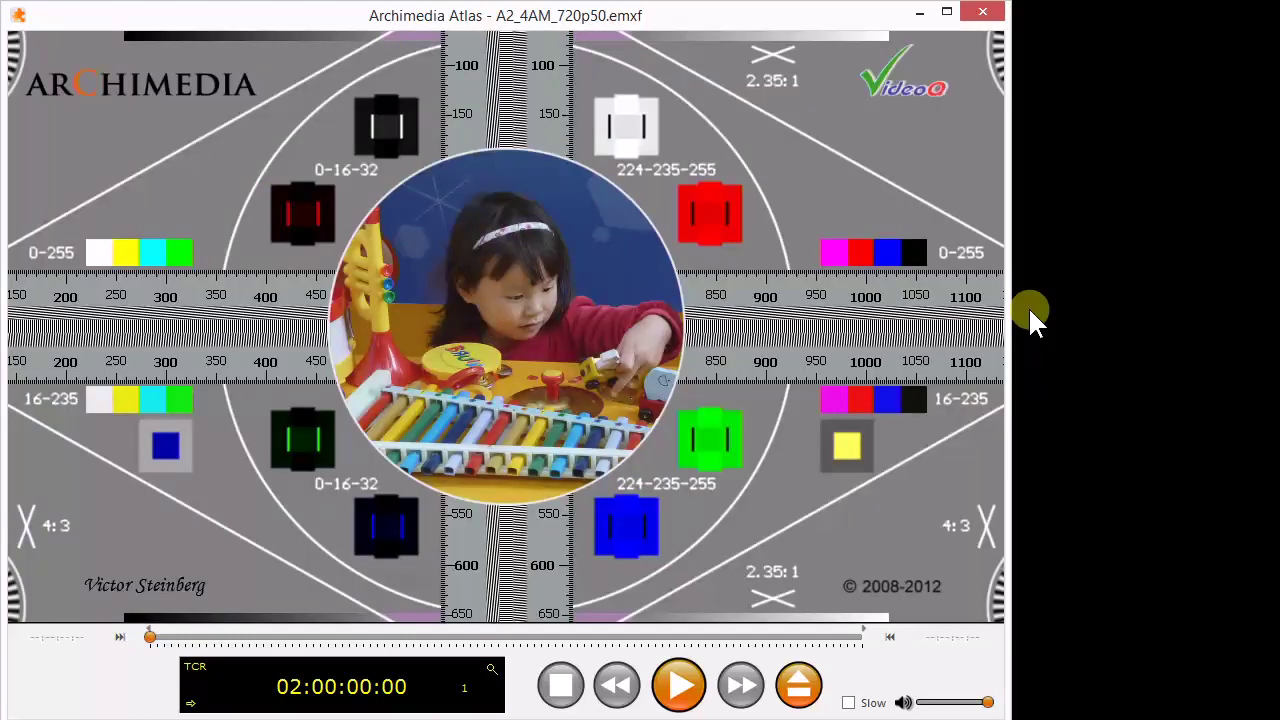
- Open the full-screen choices of the display size settings
{"action": "right_click", "coordinate": [666, 62]}
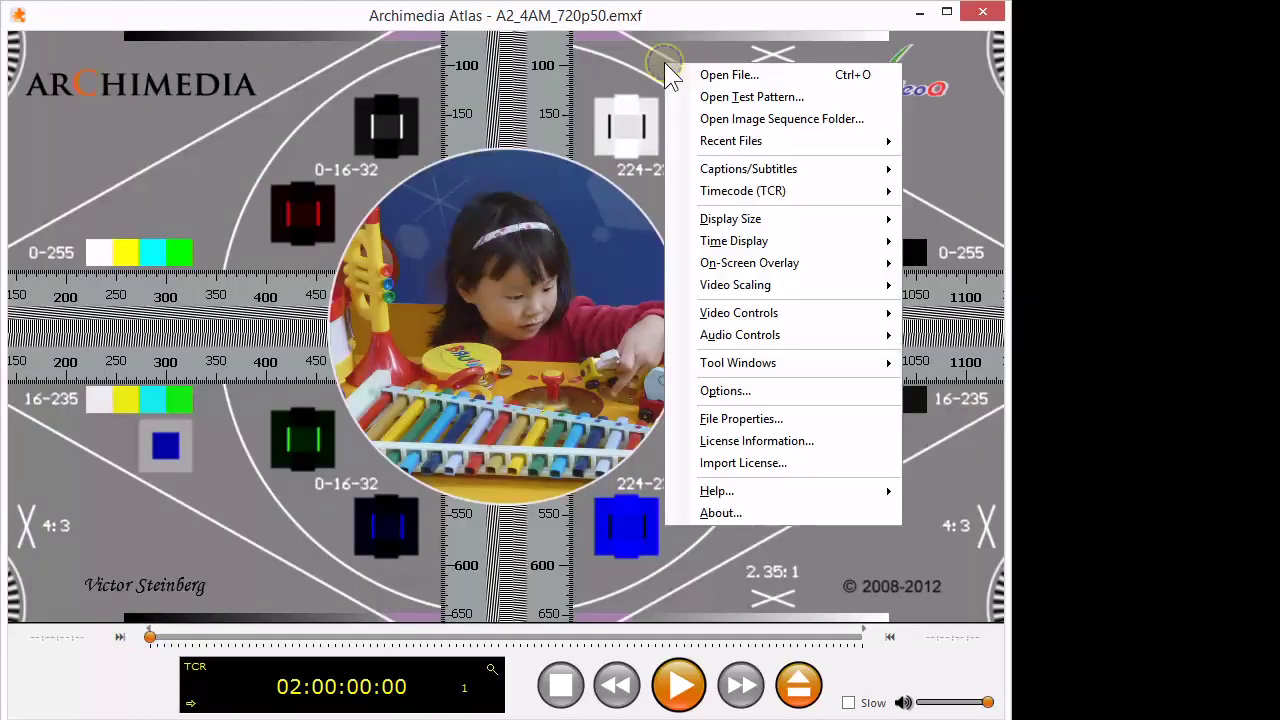
{"action": "mouse_move", "coordinate": [808, 218]}
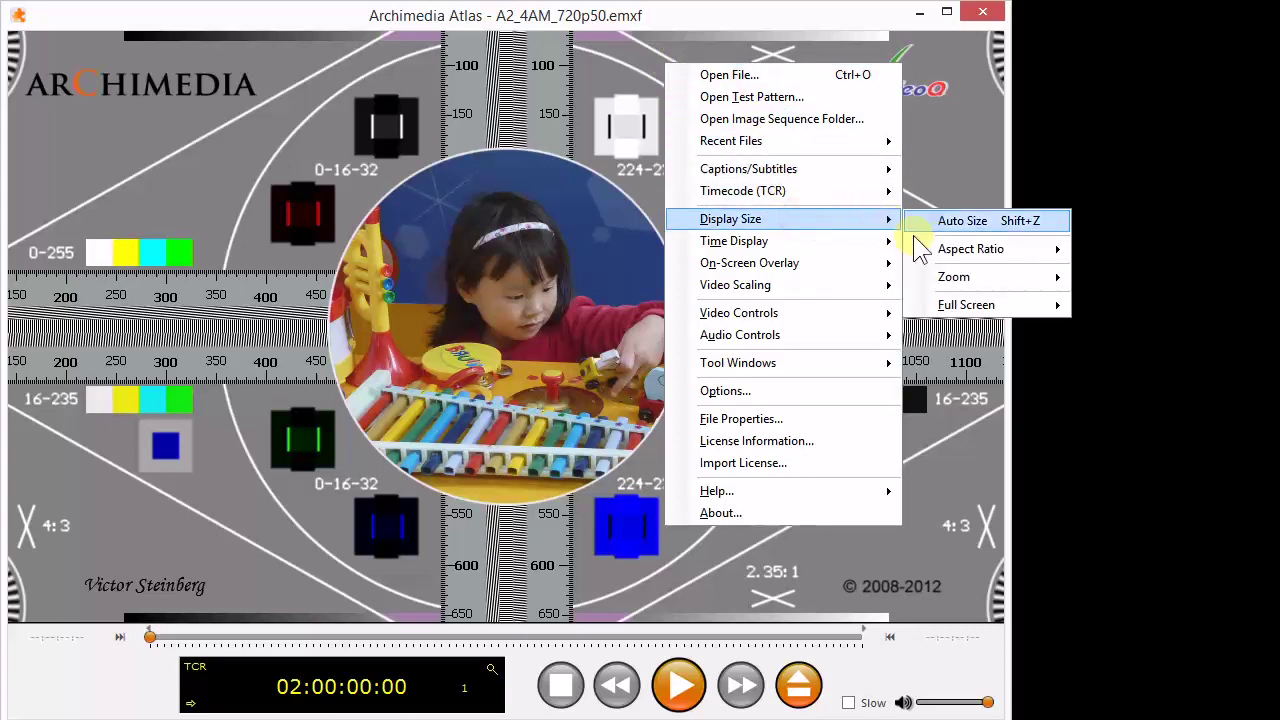
{"action": "mouse_move", "coordinate": [968, 305]}
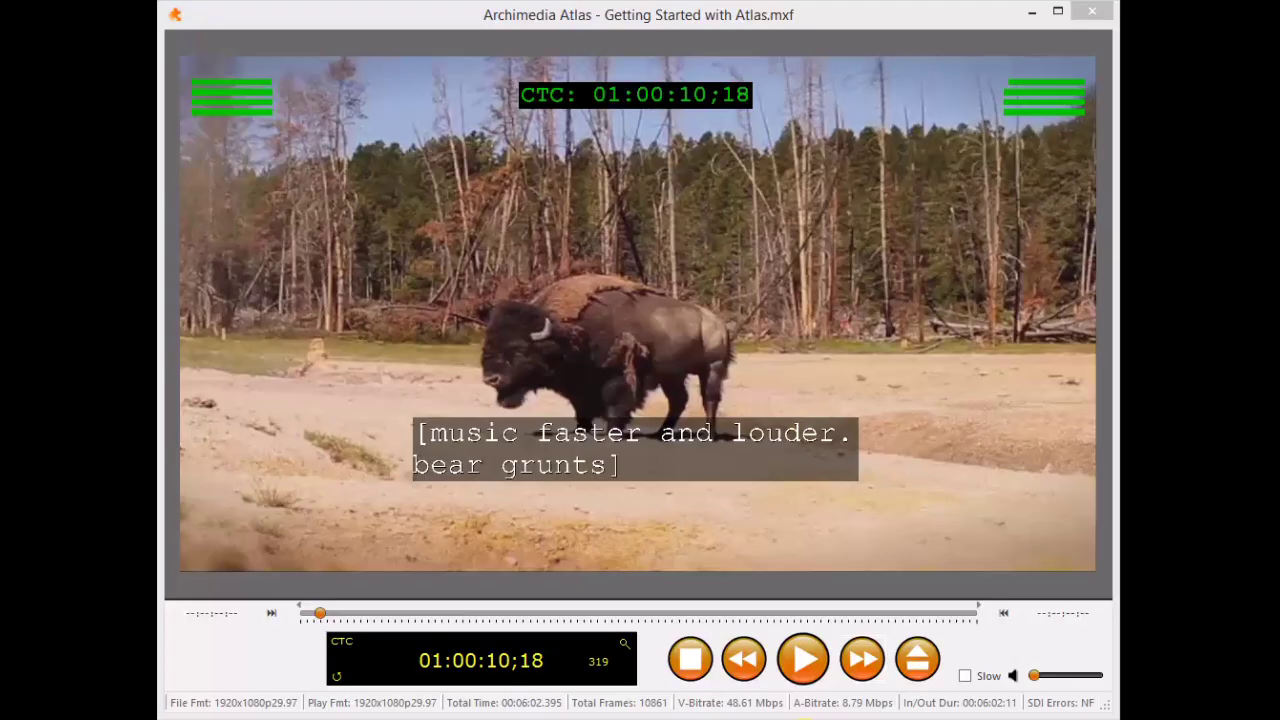
- Play the captioned clip and examine the on-screen overlay options
{"action": "left_click", "coordinate": [803, 658]}
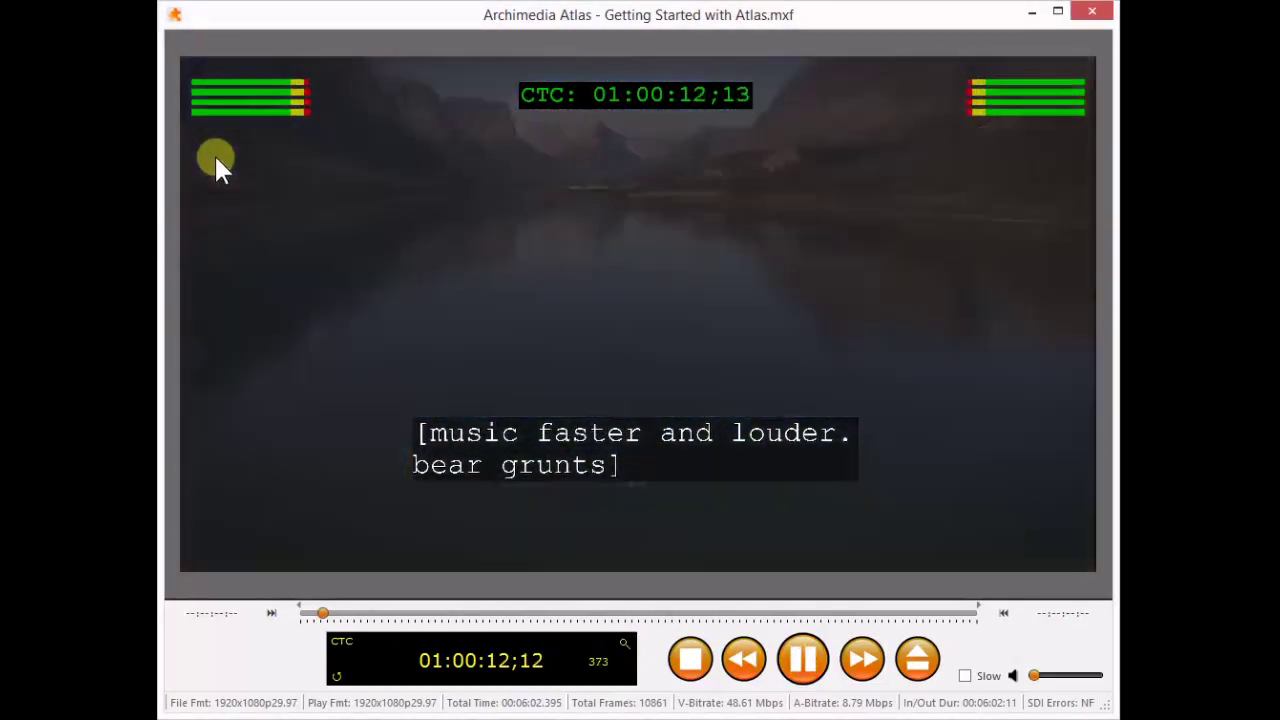
{"action": "right_click", "coordinate": [215, 156]}
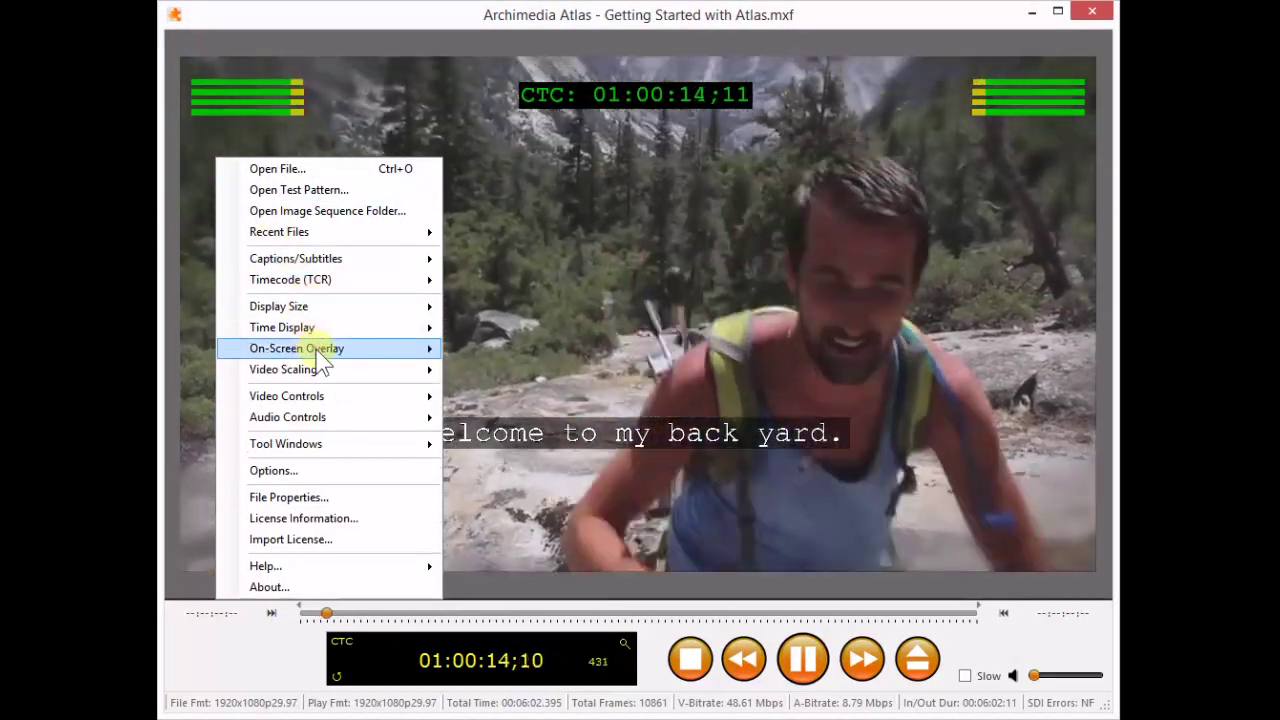
{"action": "mouse_move", "coordinate": [322, 354]}
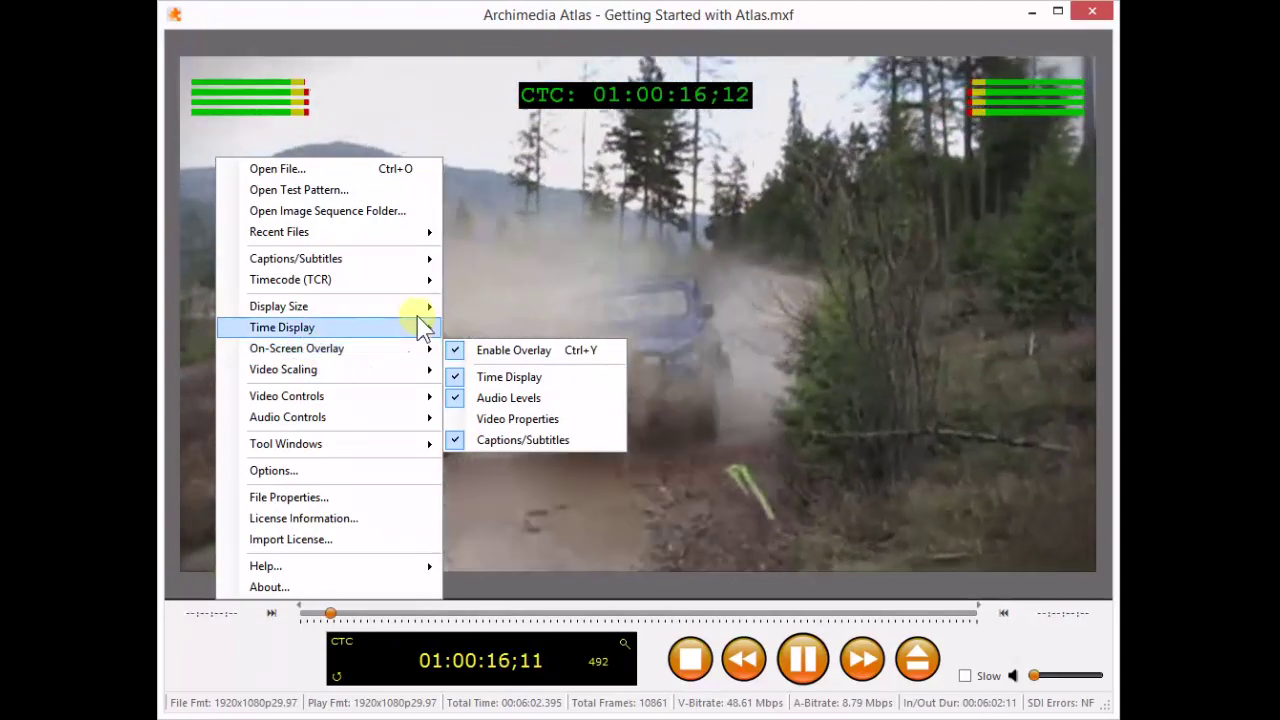
{"action": "mouse_move", "coordinate": [420, 308]}
{"action": "mouse_move", "coordinate": [560, 395]}
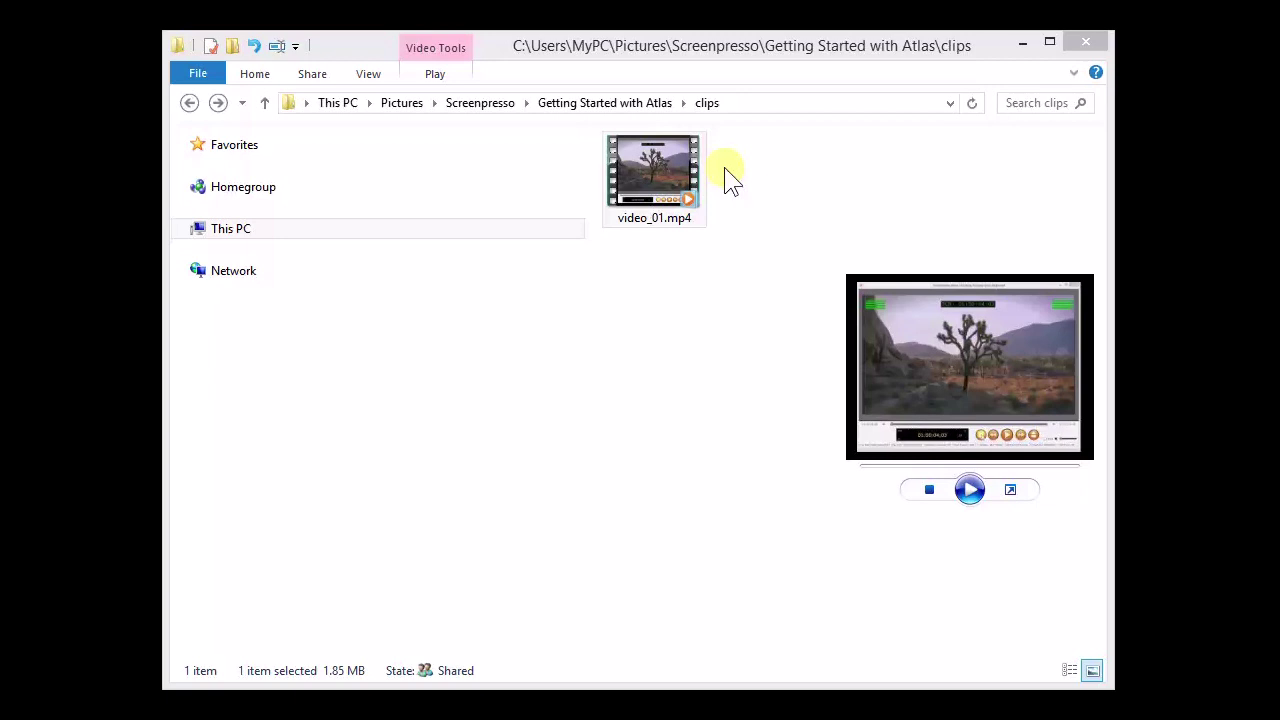
- In File Explorer, make Archimedia Atlas the default app for all .mp4 files, starting from video_01.mp4
{"action": "right_click", "coordinate": [690, 173]}
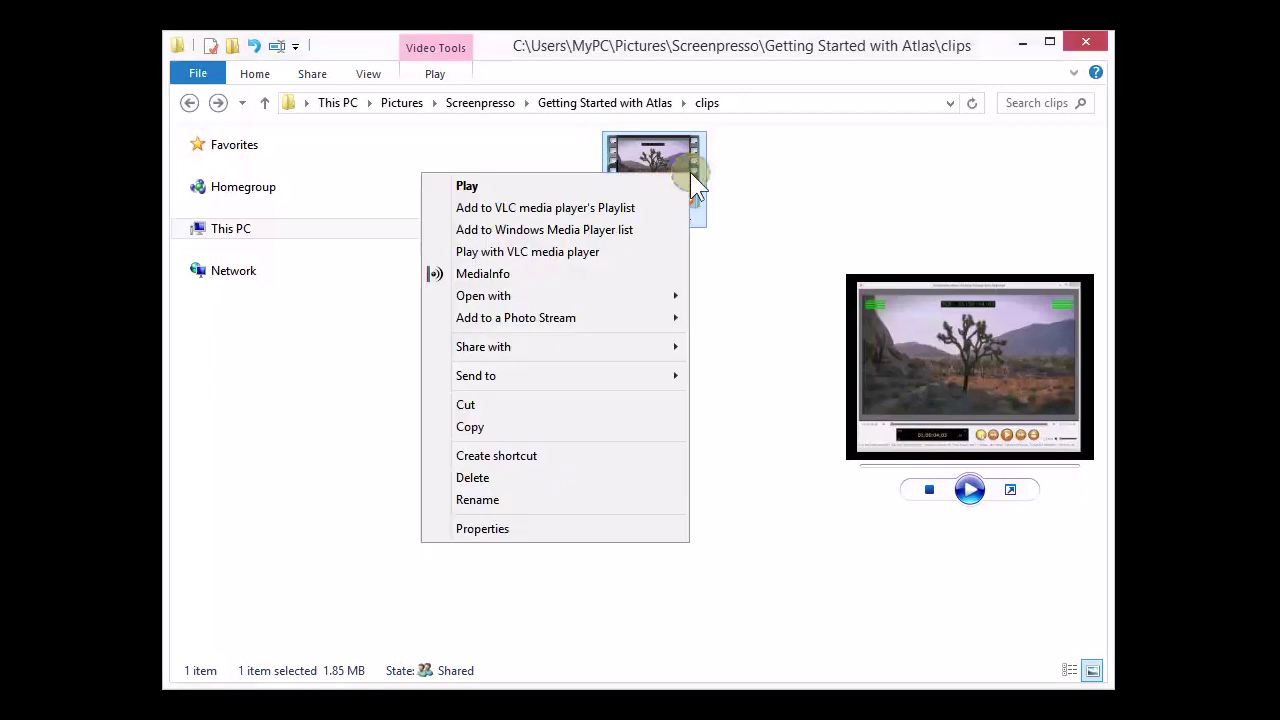
{"action": "mouse_move", "coordinate": [582, 292]}
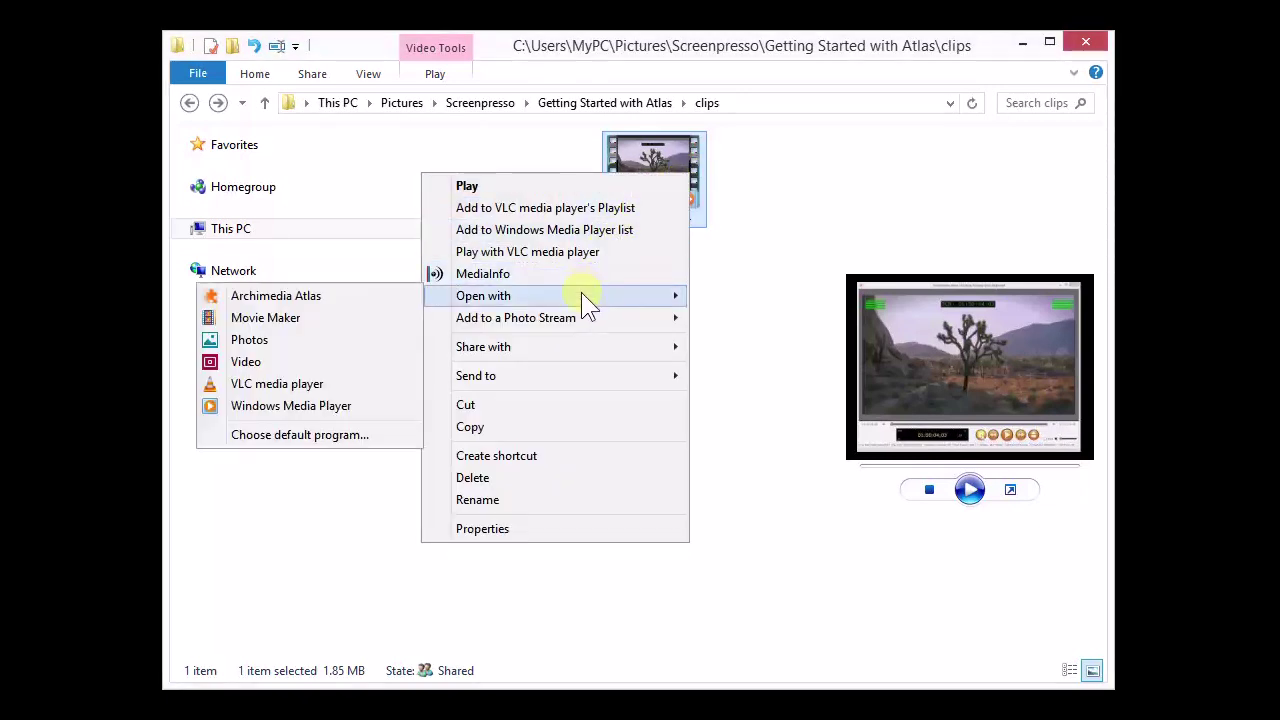
{"action": "left_click", "coordinate": [370, 433]}
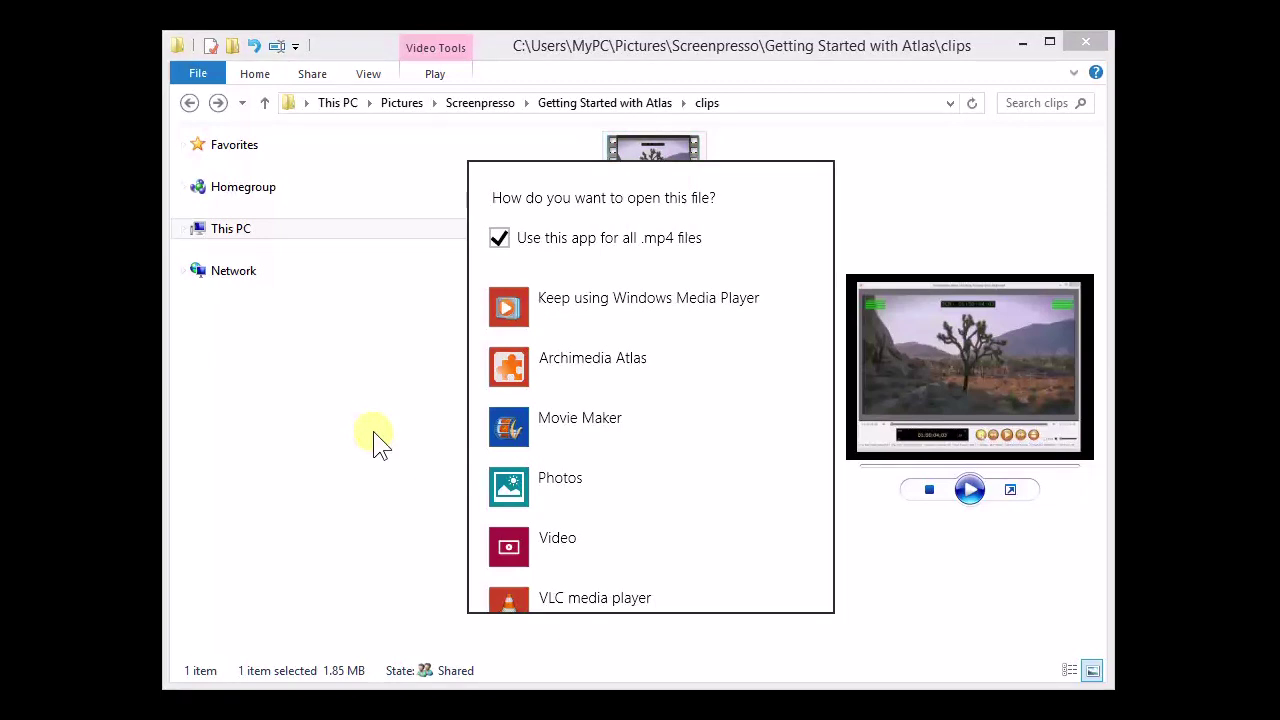
{"action": "left_click", "coordinate": [514, 366]}
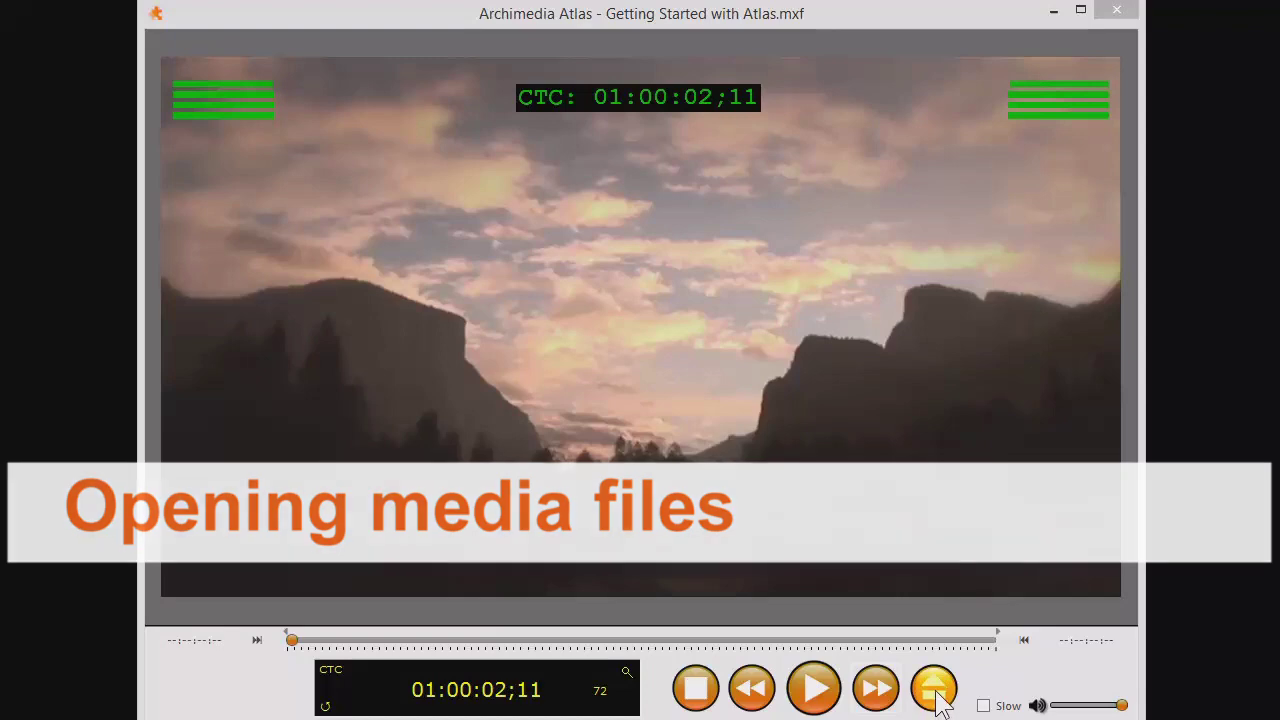
- In Archimedia Atlas, choose Getting Started with Atlas.mxf from the GettingStartedWithAtlas folder as the video file to open
{"action": "left_click", "coordinate": [938, 695]}
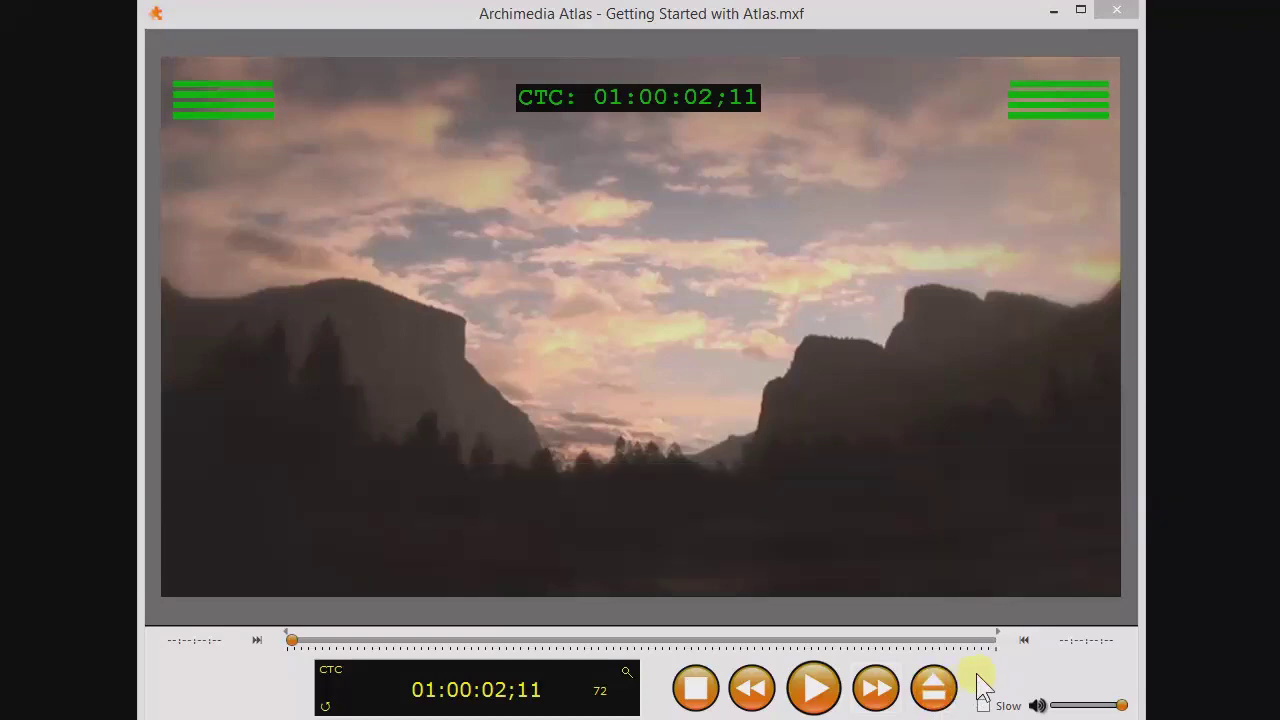
{"action": "right_click", "coordinate": [357, 177]}
{"action": "left_click", "coordinate": [410, 188]}
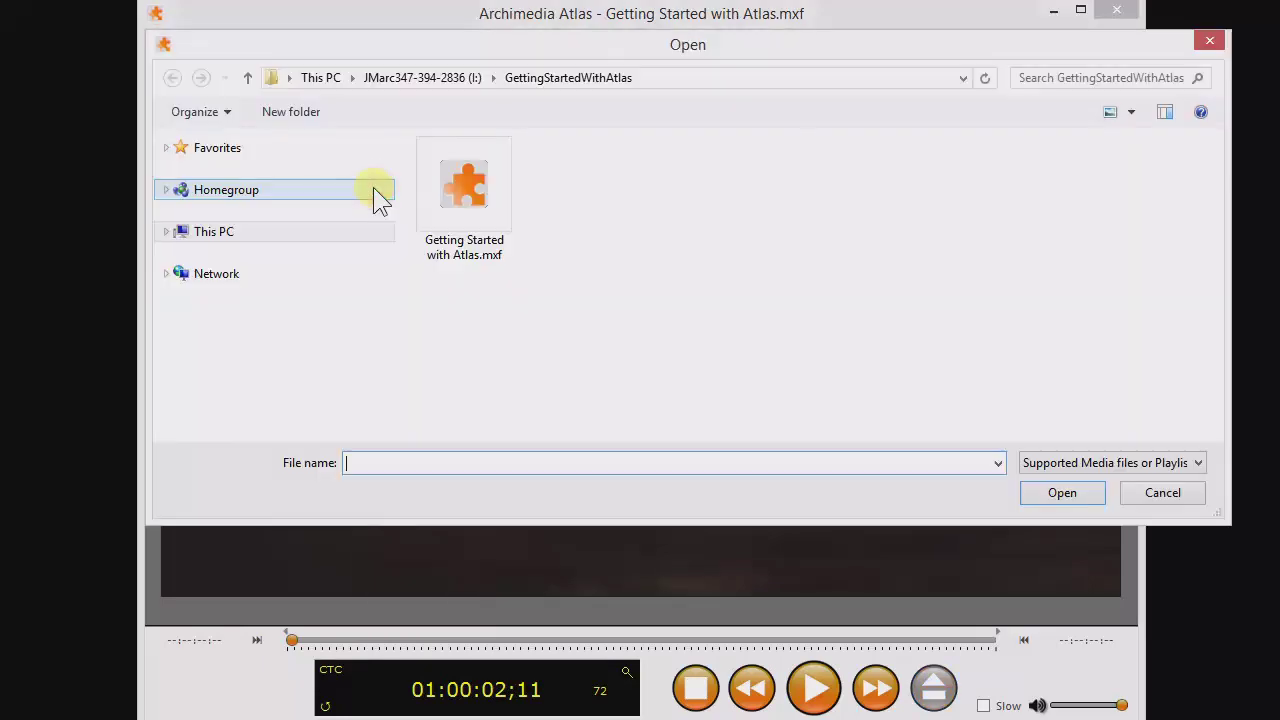
{"action": "double_click", "coordinate": [464, 197]}
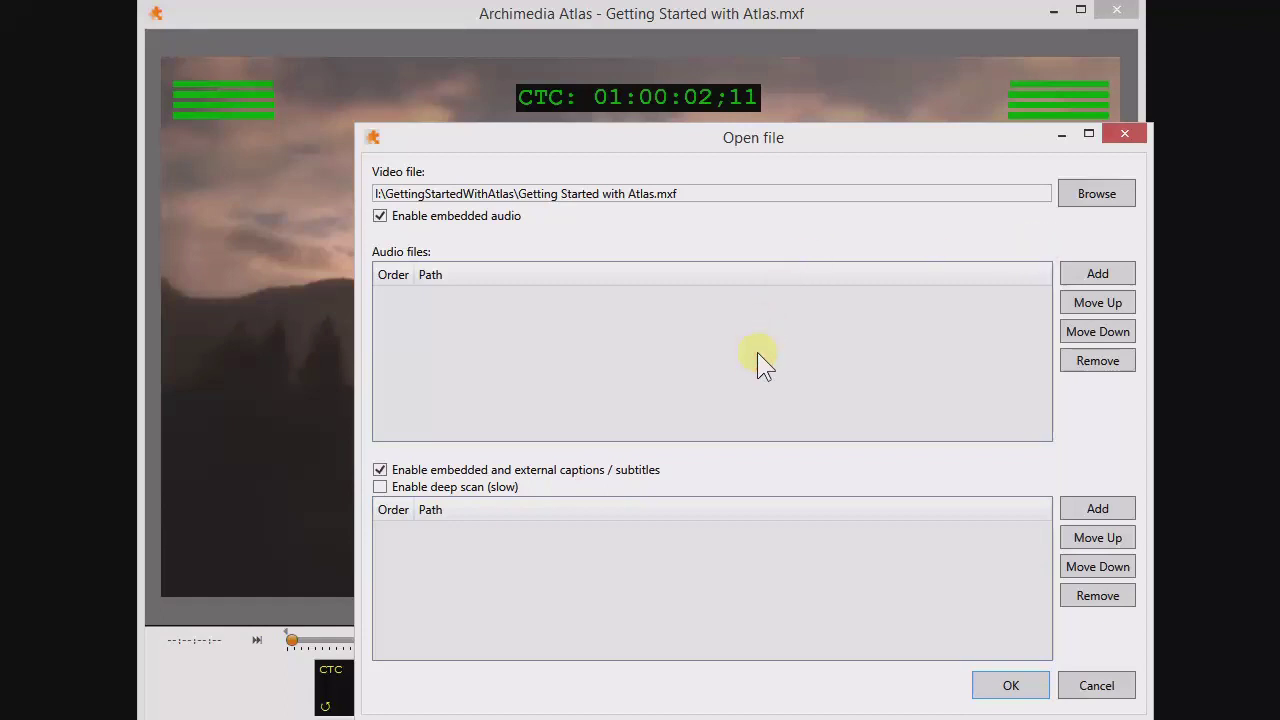
{"action": "left_click", "coordinate": [1063, 484]}
- Toggle the deep scan option, keep embedded and external captions/subtitles enabled, and load the file
{"action": "left_click", "coordinate": [674, 471]}
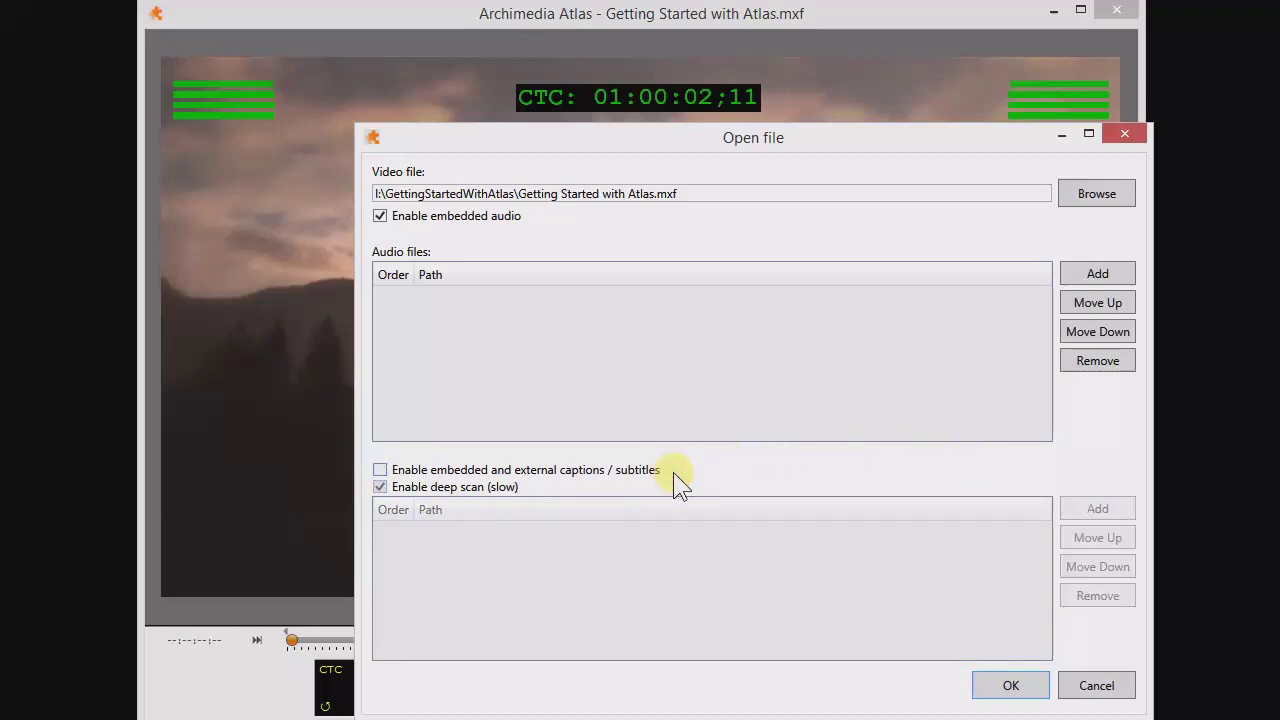
{"action": "left_click", "coordinate": [674, 473]}
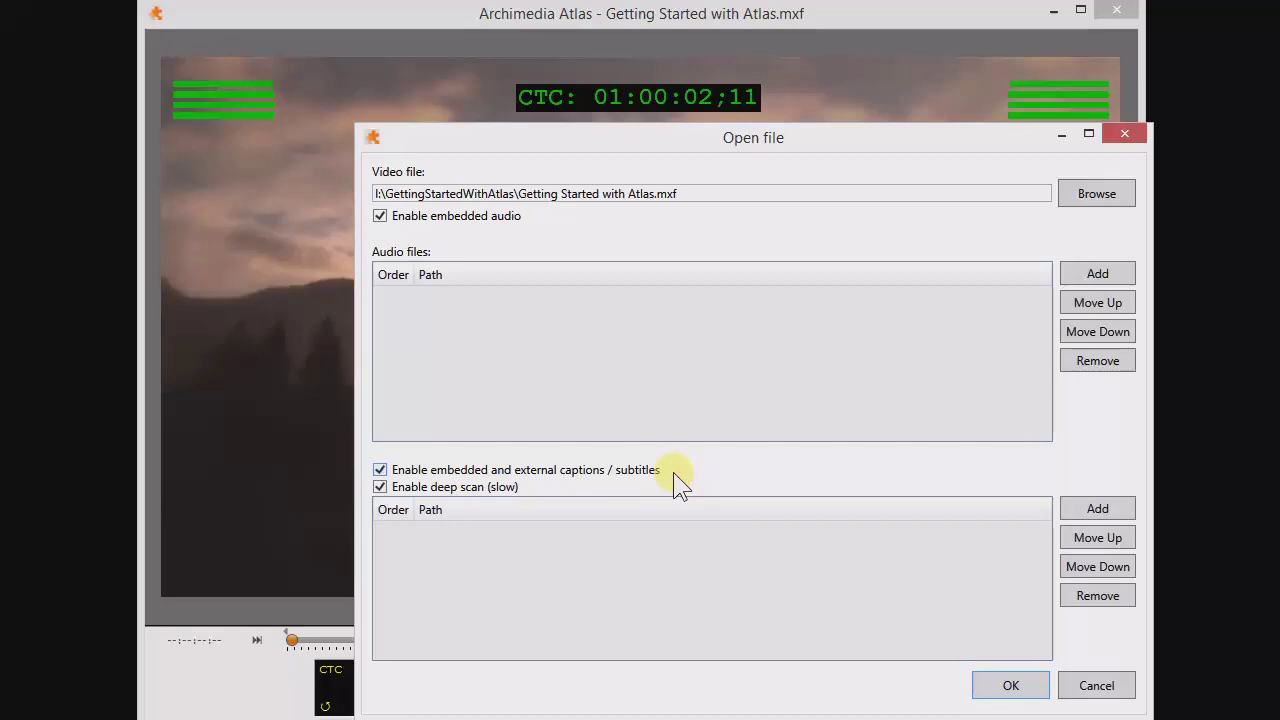
{"action": "left_click", "coordinate": [540, 487]}
{"action": "left_click", "coordinate": [539, 486]}
{"action": "left_click", "coordinate": [539, 486]}
{"action": "left_click", "coordinate": [1000, 687]}
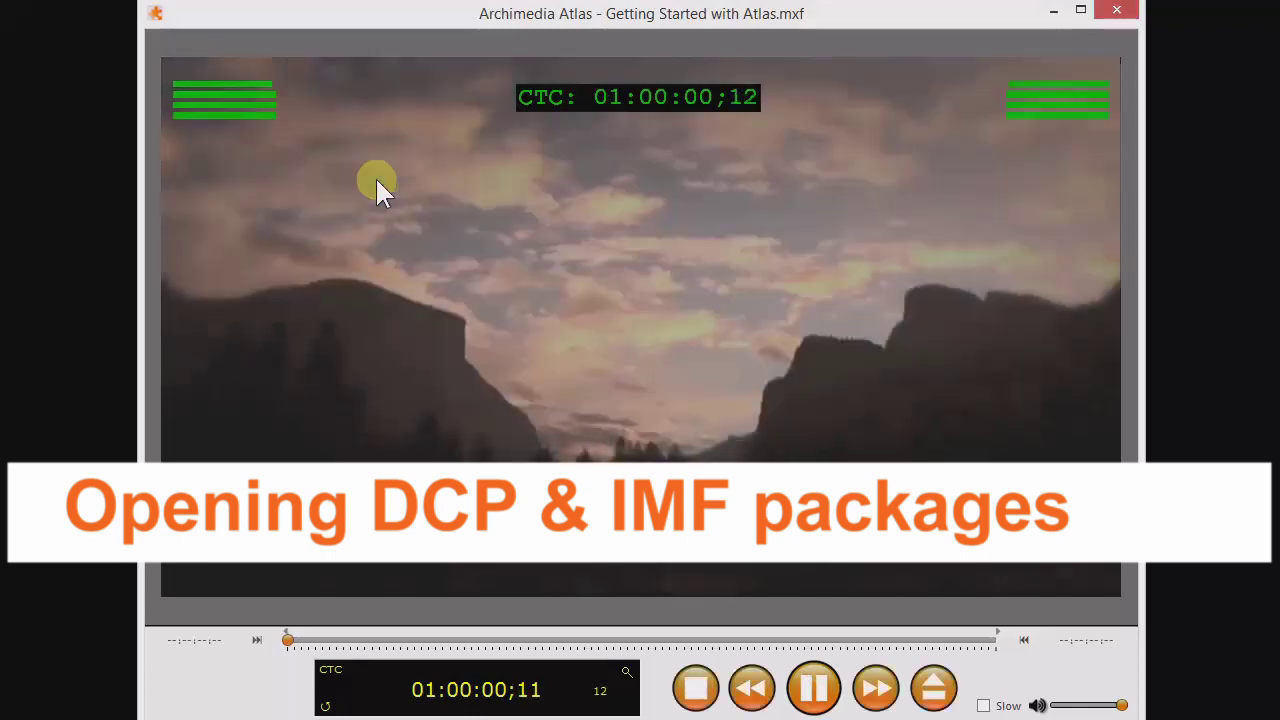
- Open the captions/subtitles options for the playing clip
{"action": "right_click", "coordinate": [378, 185]}
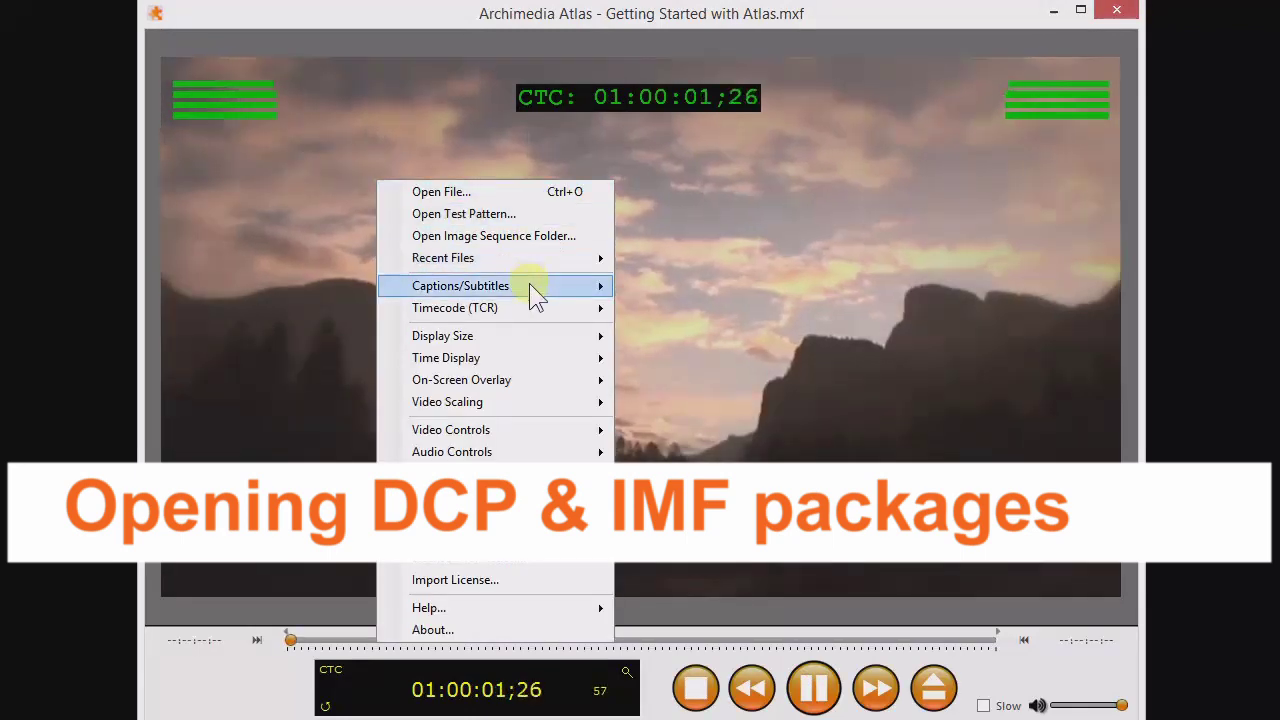
{"action": "mouse_move", "coordinate": [548, 286]}
{"action": "left_click", "coordinate": [642, 312]}
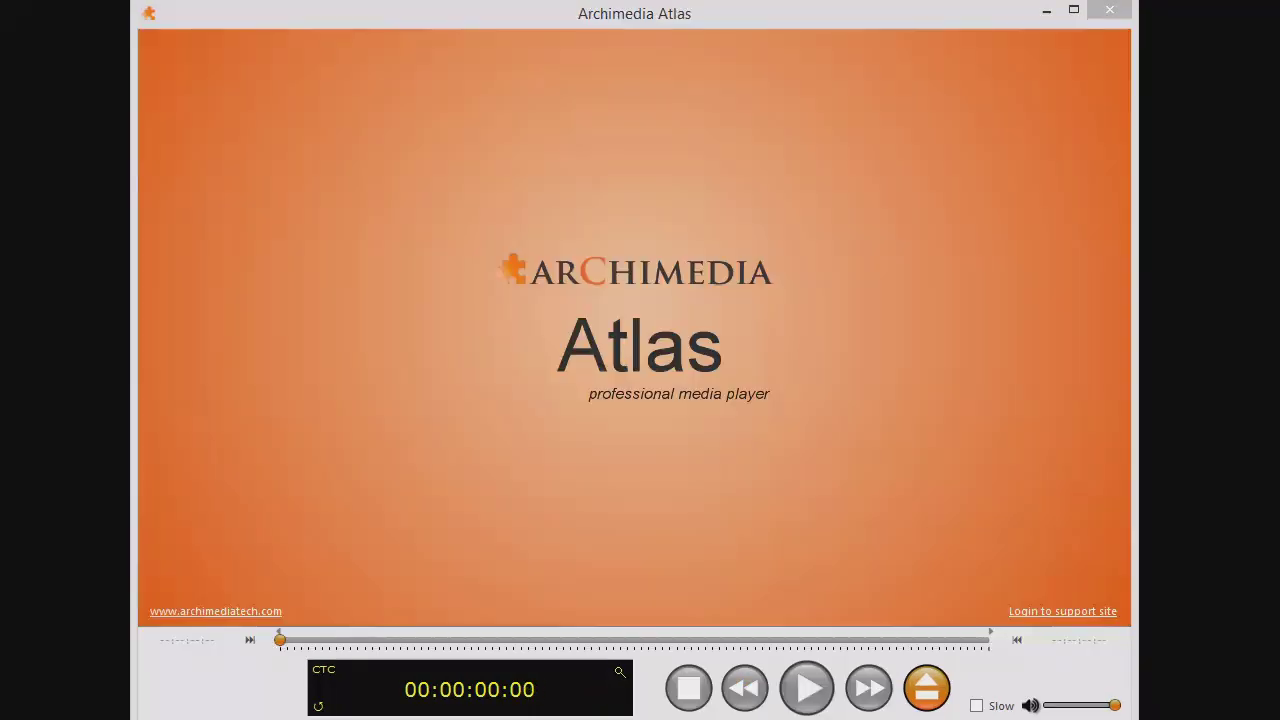
- Open the DCP package's 1fe1325f-31f0-4e82-8a1d-3c693a594bce_cpl.xml from the CVR FINAL FF SMPTE DCP folder
{"action": "right_click", "coordinate": [200, 97]}
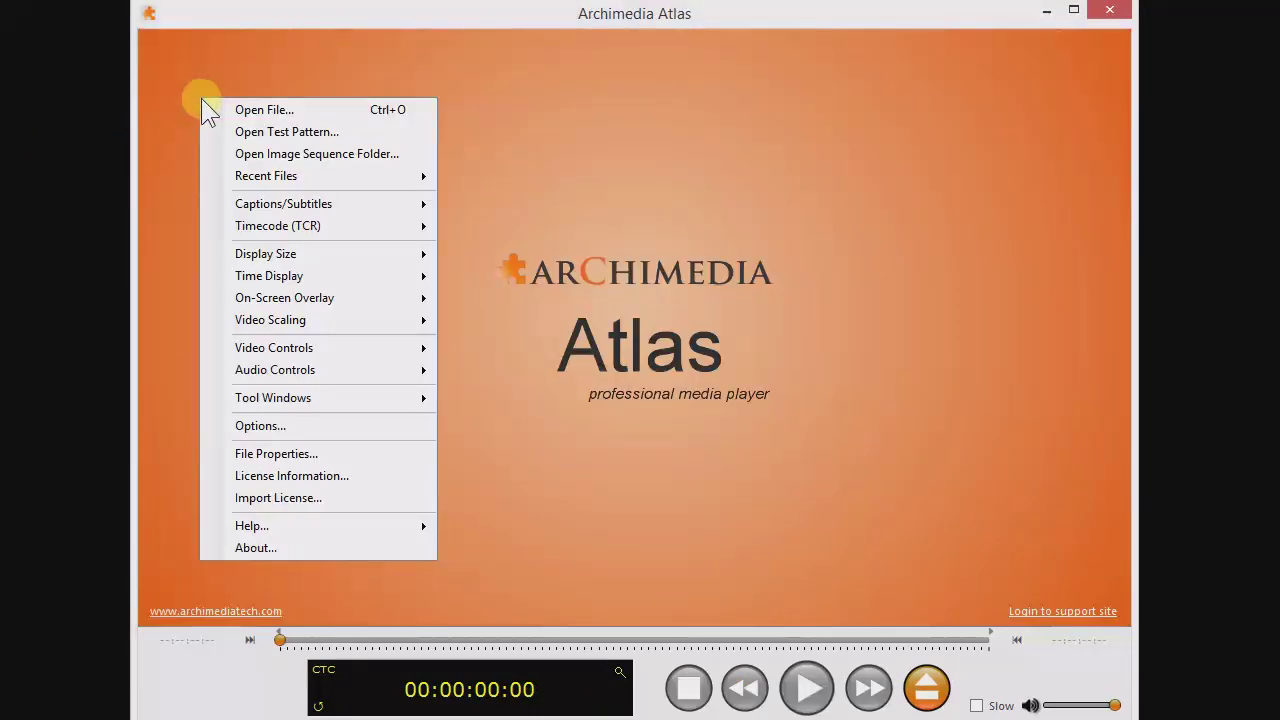
{"action": "left_click", "coordinate": [208, 107]}
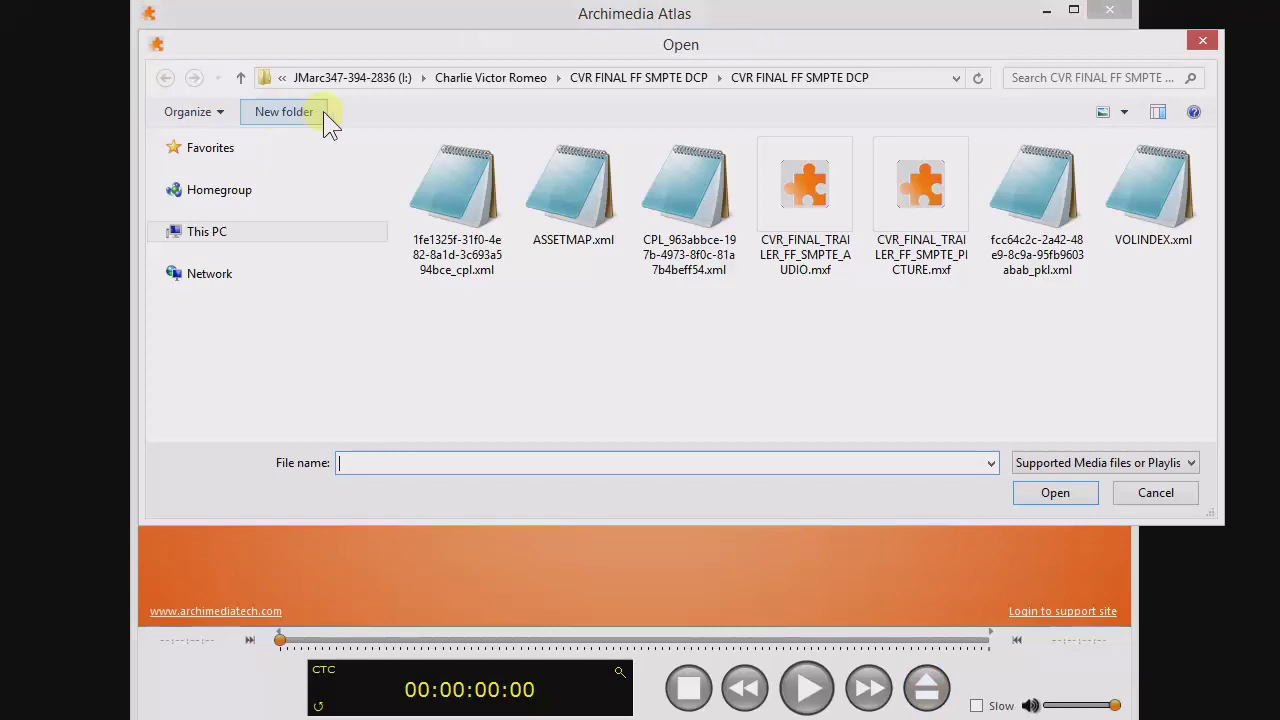
{"action": "double_click", "coordinate": [491, 222]}
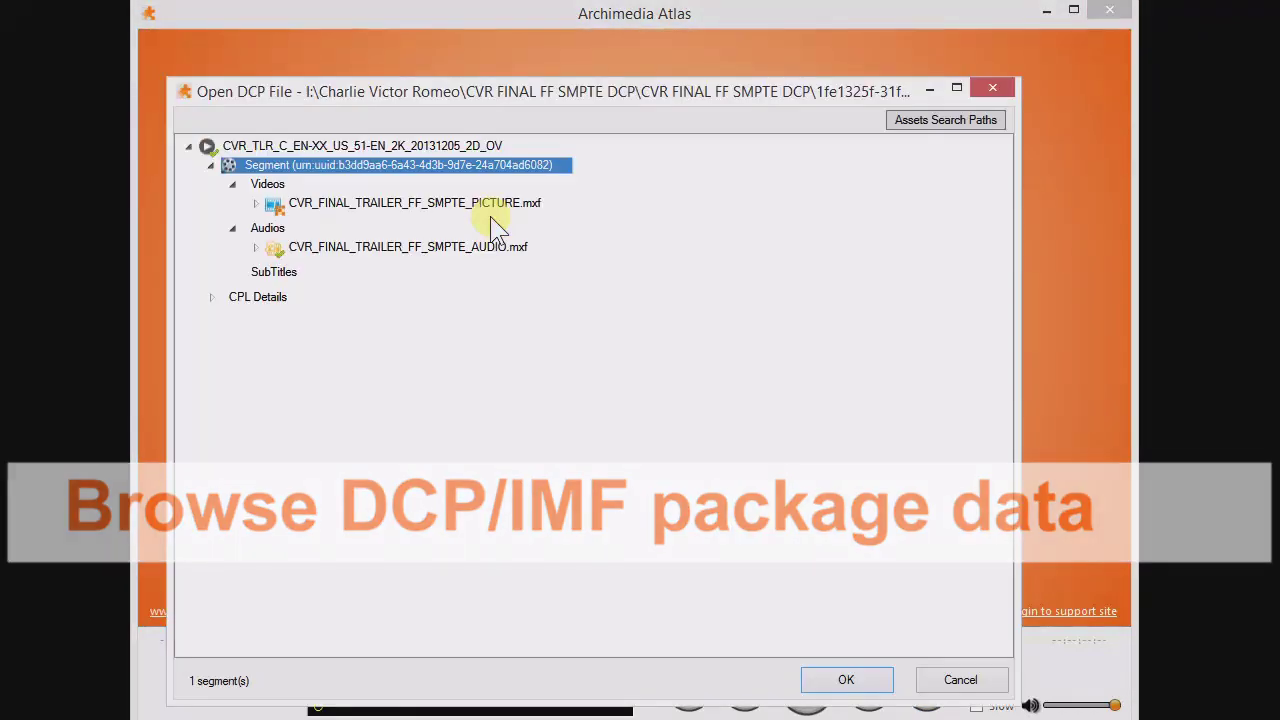
- Accept the DCP segment and load its picture and audio MXF files with embedded audio enabled
{"action": "left_click", "coordinate": [849, 680]}
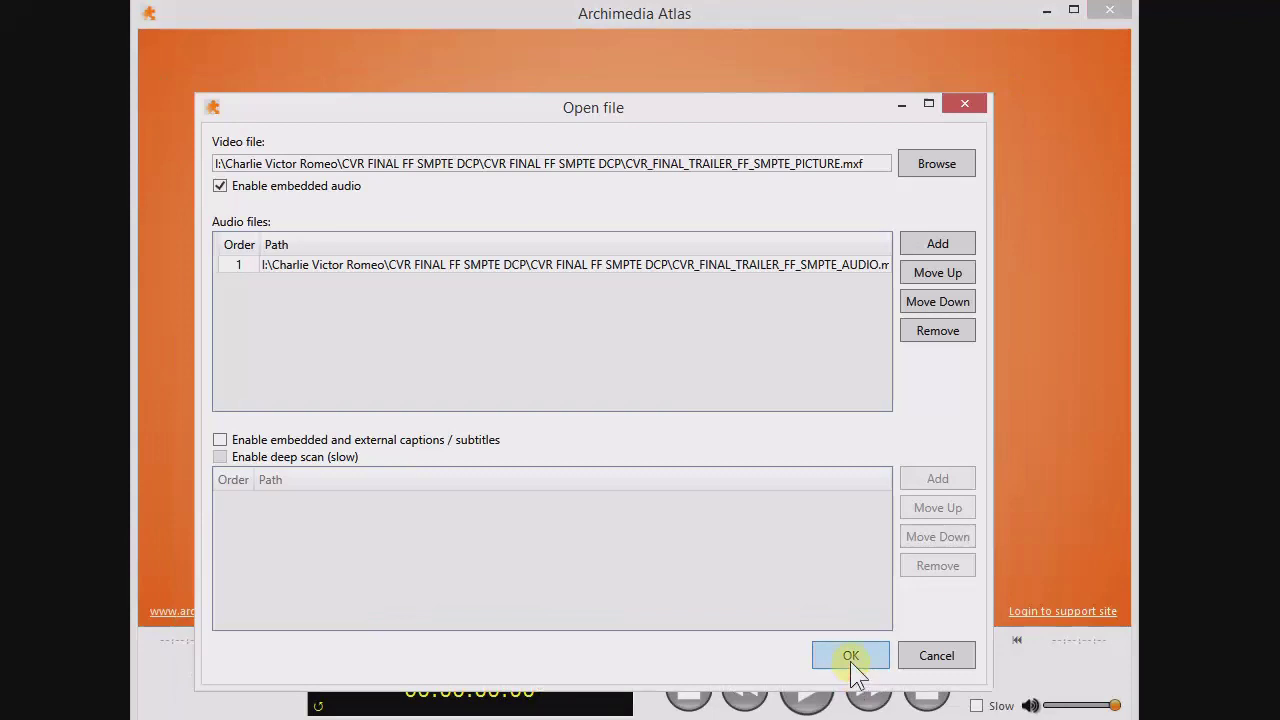
{"action": "left_click", "coordinate": [850, 658]}
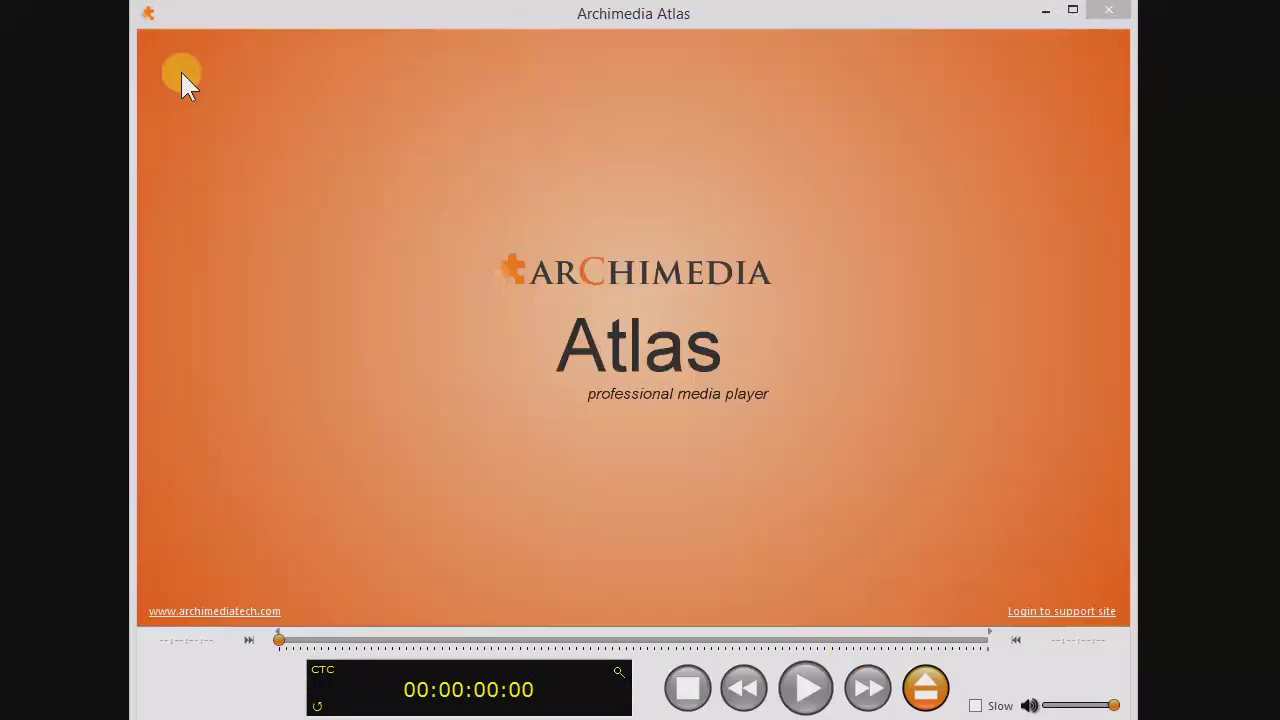
- Open the CPL XML file from the After_Earth_DTLR1_HD_240_EN-XX_20140501 IMF package and expand its video asset aet_dtlr1_hd_240_00.mxf
{"action": "right_click", "coordinate": [181, 71]}
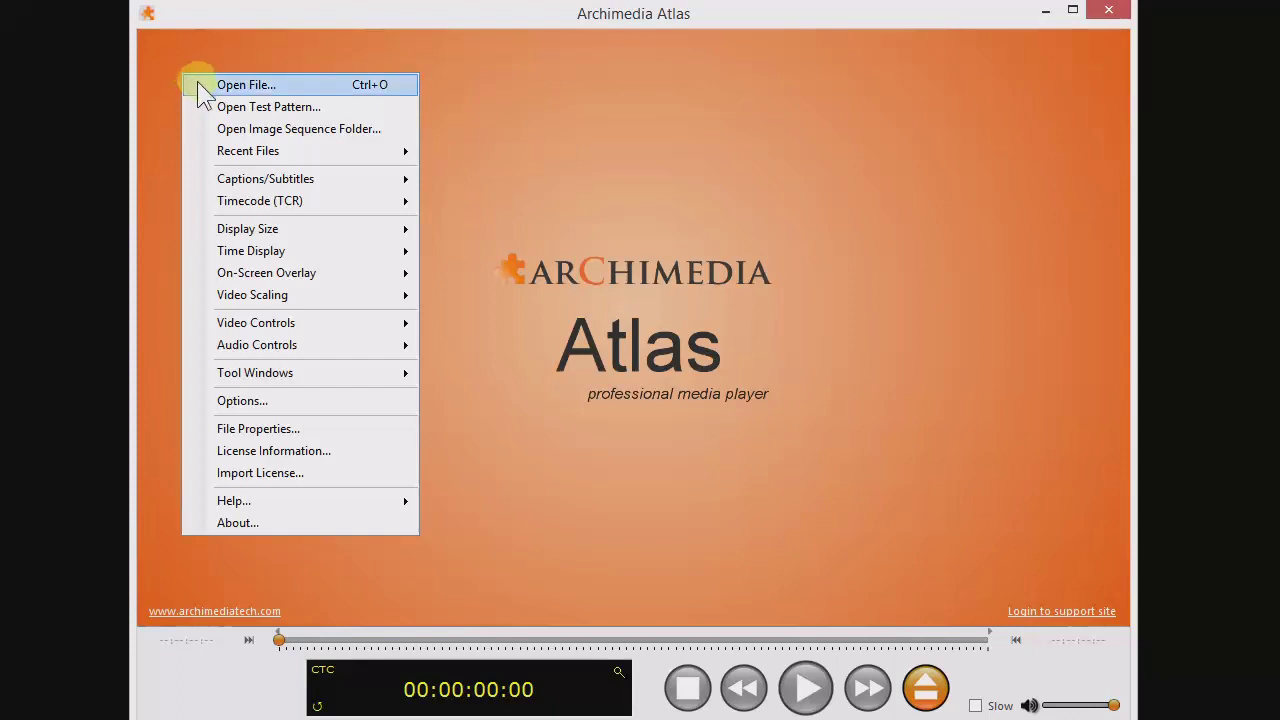
{"action": "left_click", "coordinate": [205, 85]}
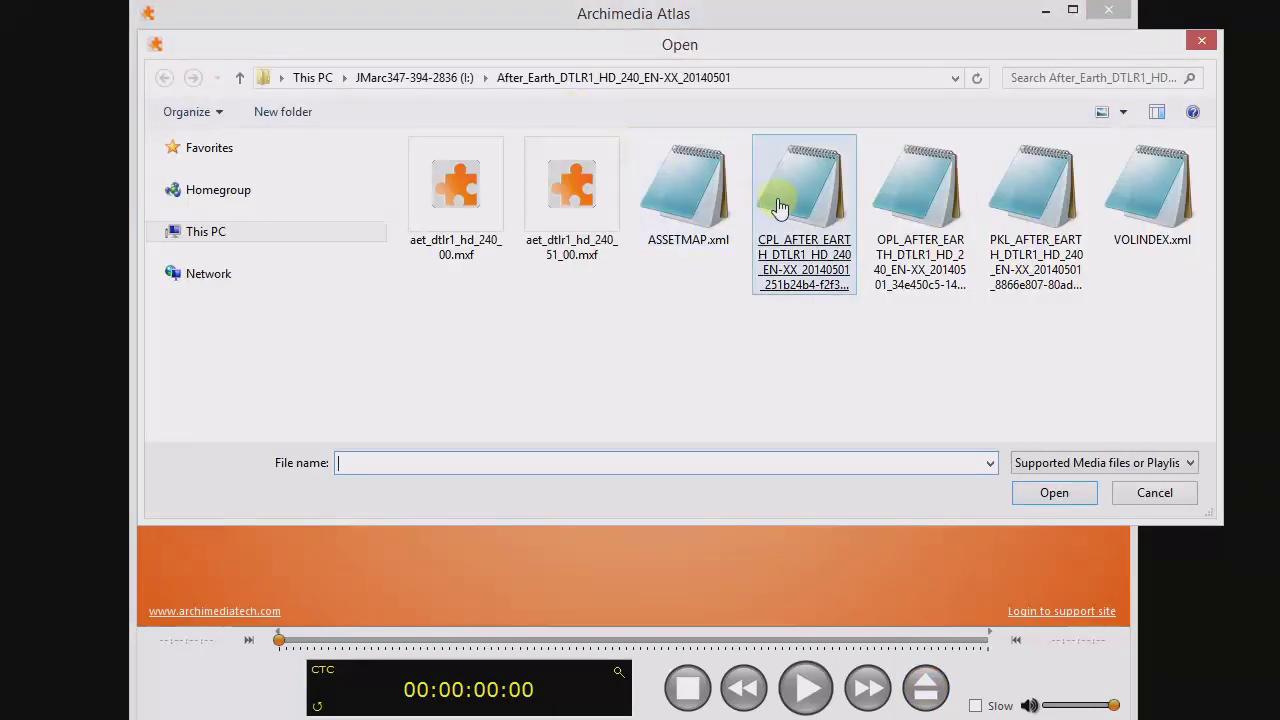
{"action": "double_click", "coordinate": [779, 205]}
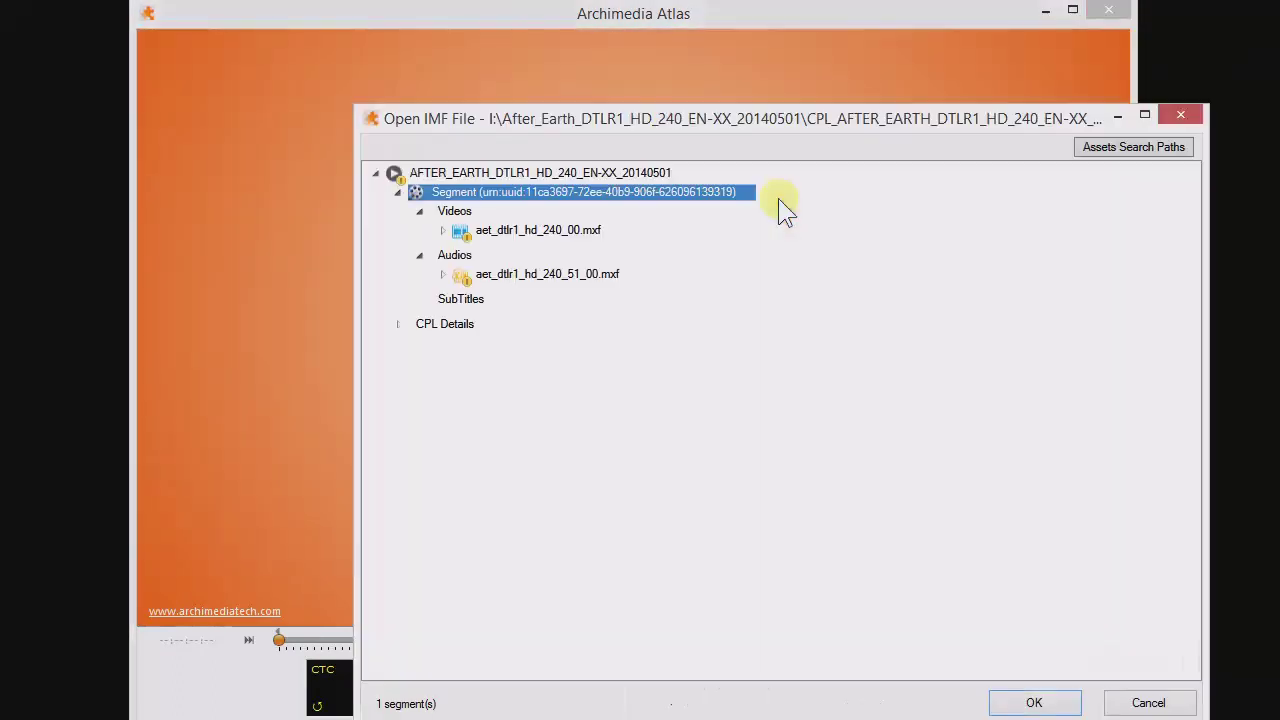
{"action": "left_click", "coordinate": [442, 230]}
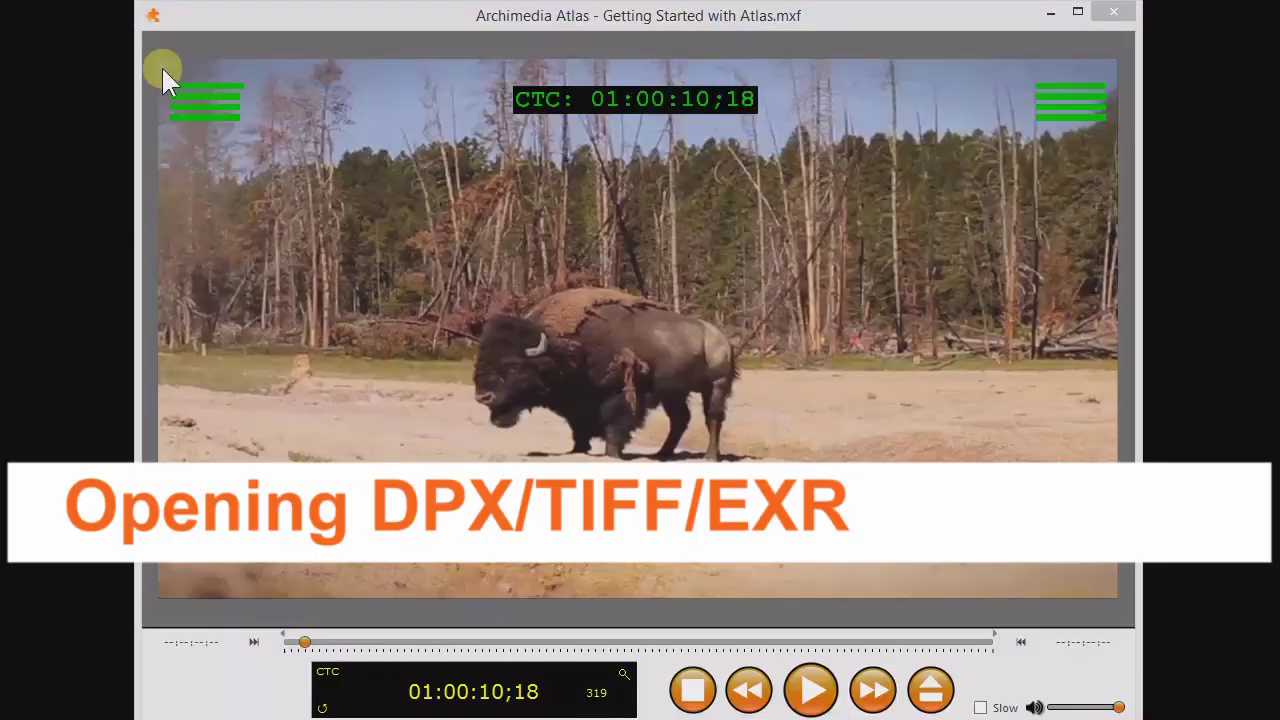
- Load the DPX image sequences from the DPX experimentation folder and its reel2 subfolder after checking their error messages
{"action": "right_click", "coordinate": [186, 72]}
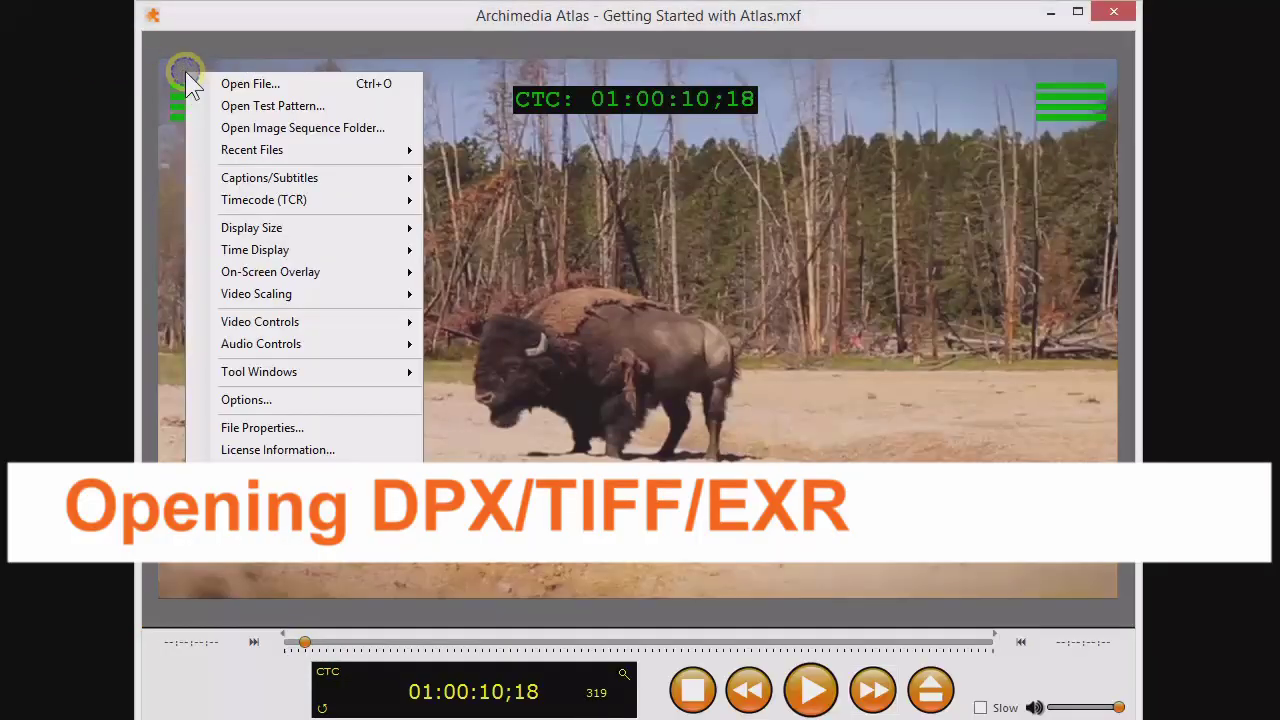
{"action": "left_click", "coordinate": [226, 128]}
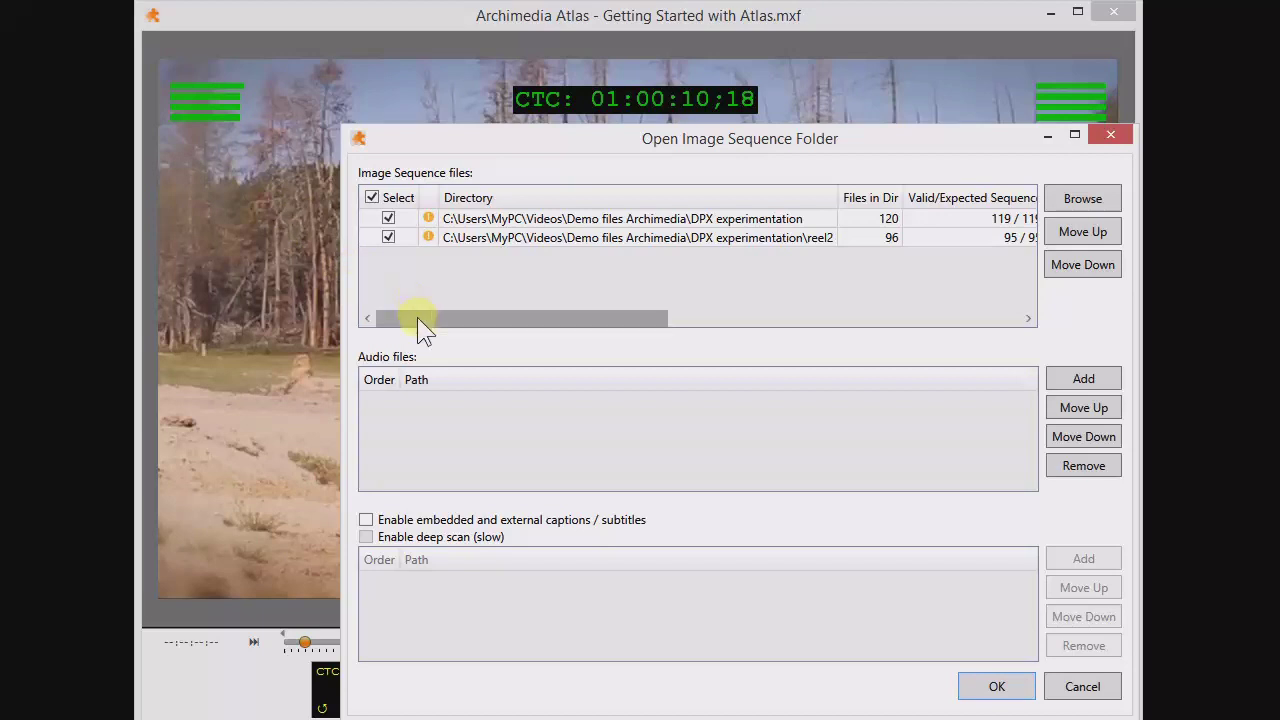
{"action": "left_click_drag", "start_coordinate": [417, 317], "coordinate": [792, 332]}
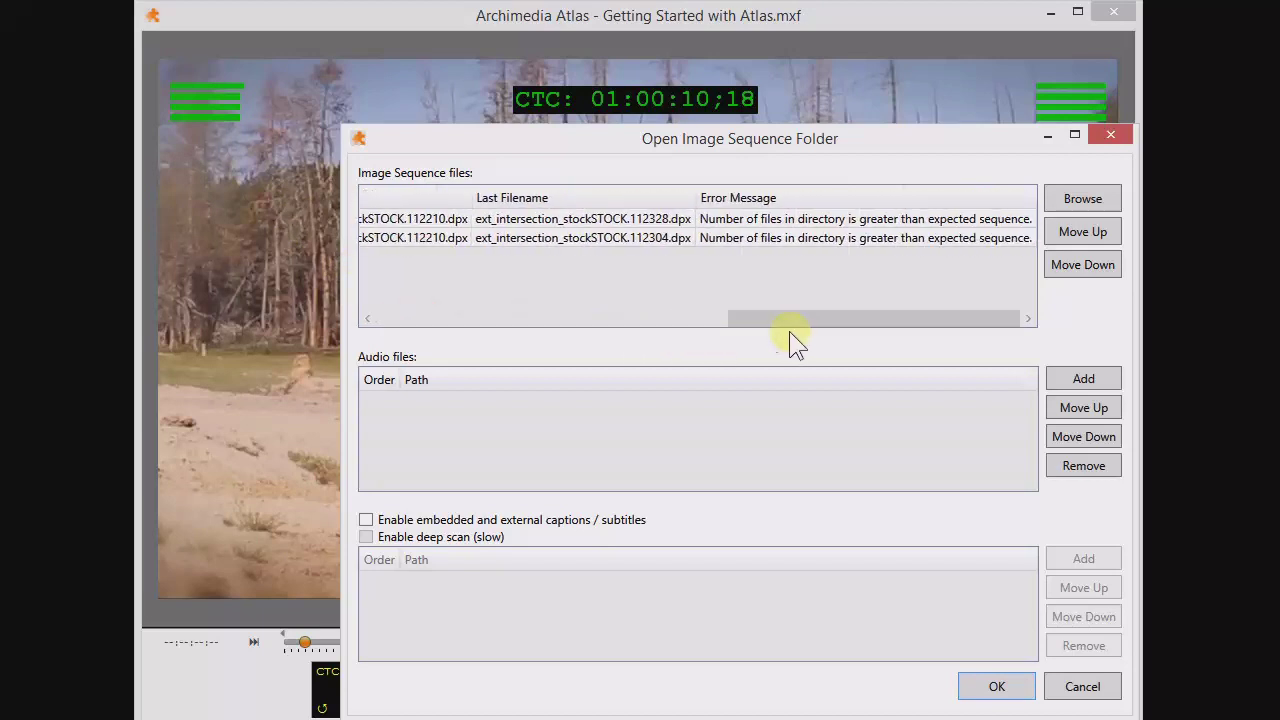
{"action": "left_click", "coordinate": [738, 222]}
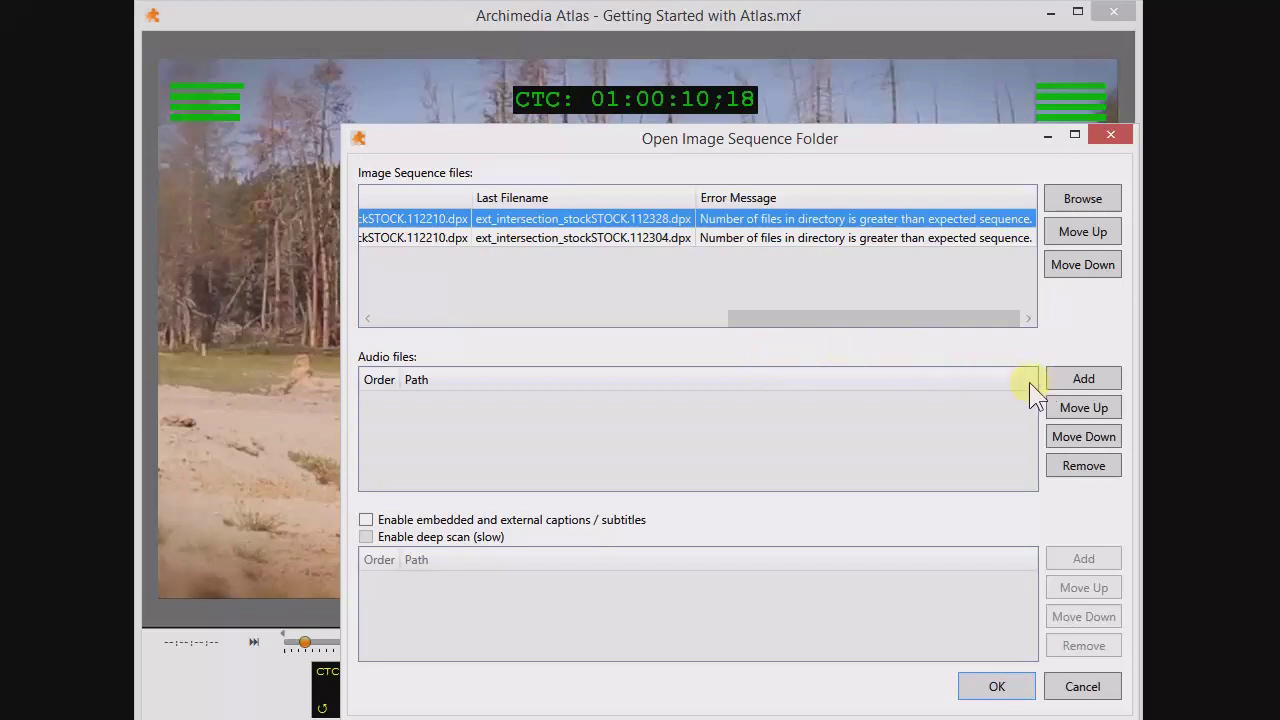
{"action": "left_click", "coordinate": [997, 686]}
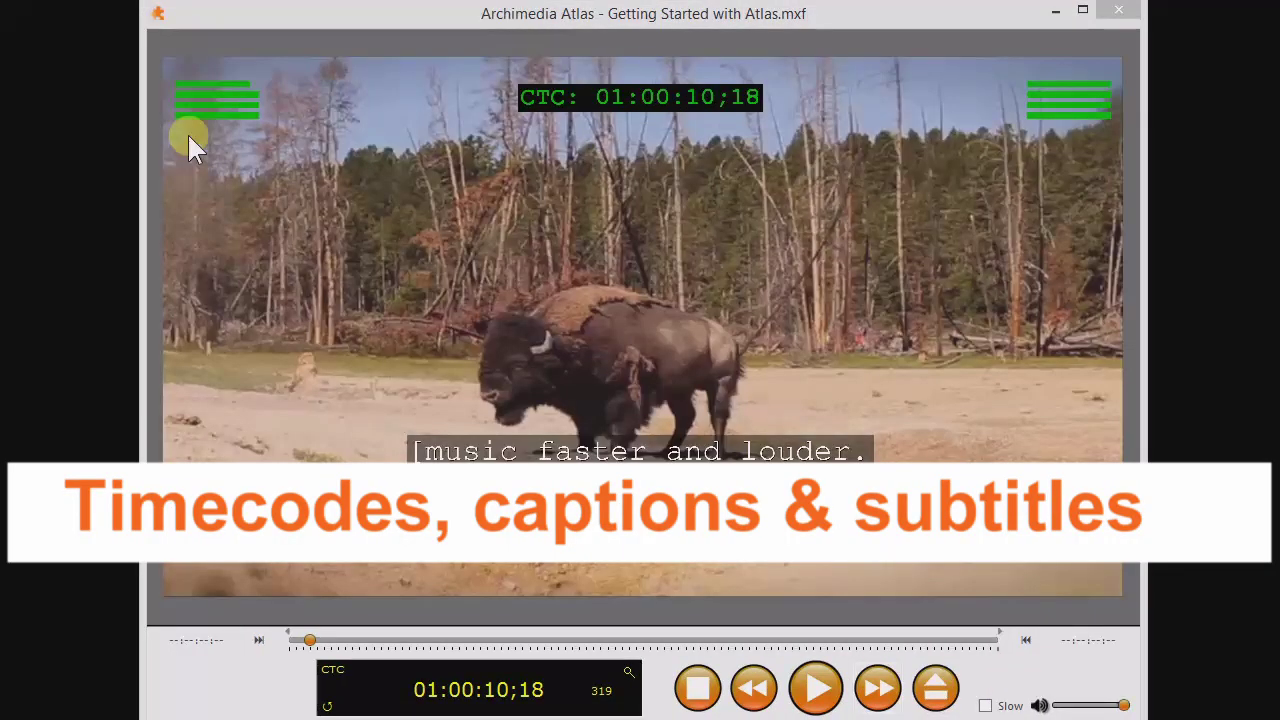
- Review the timecode options and the caption/subtitle tracks available for the clip
{"action": "right_click", "coordinate": [187, 132]}
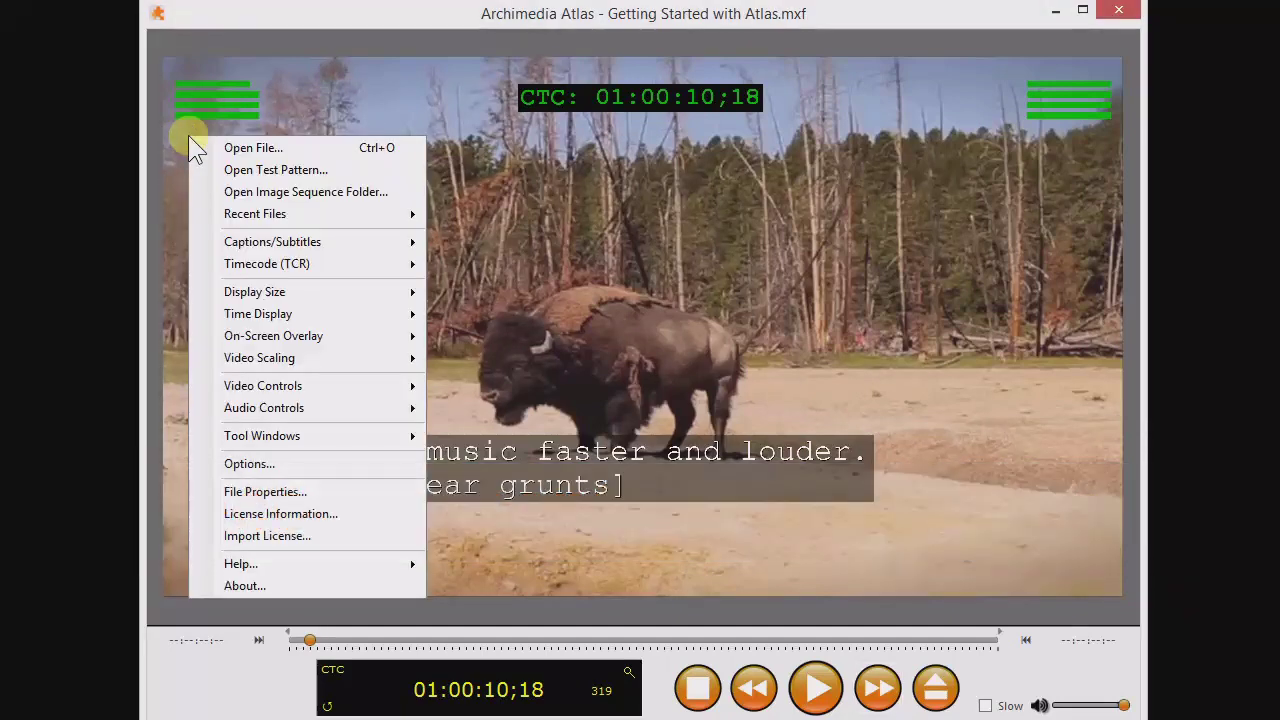
{"action": "mouse_move", "coordinate": [388, 266]}
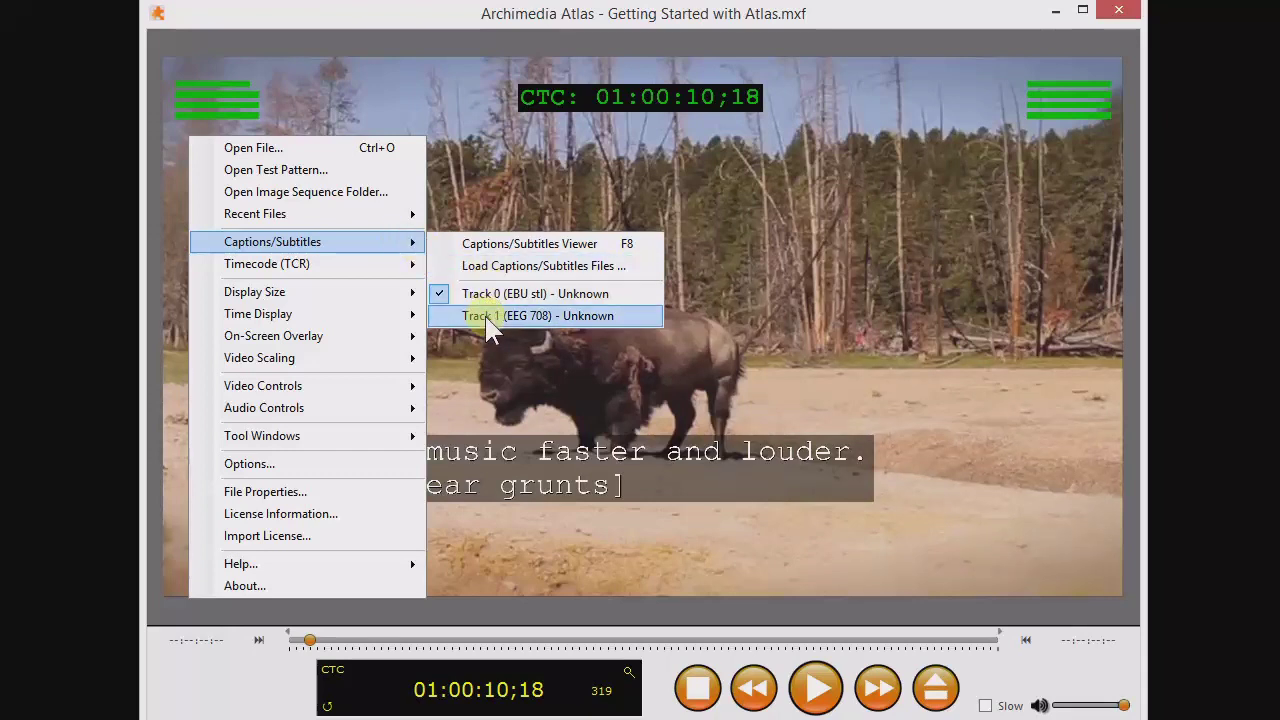
- Scrub the playhead to the end of the clip and switch the time counter's timecode type
{"action": "left_click", "coordinate": [310, 648]}
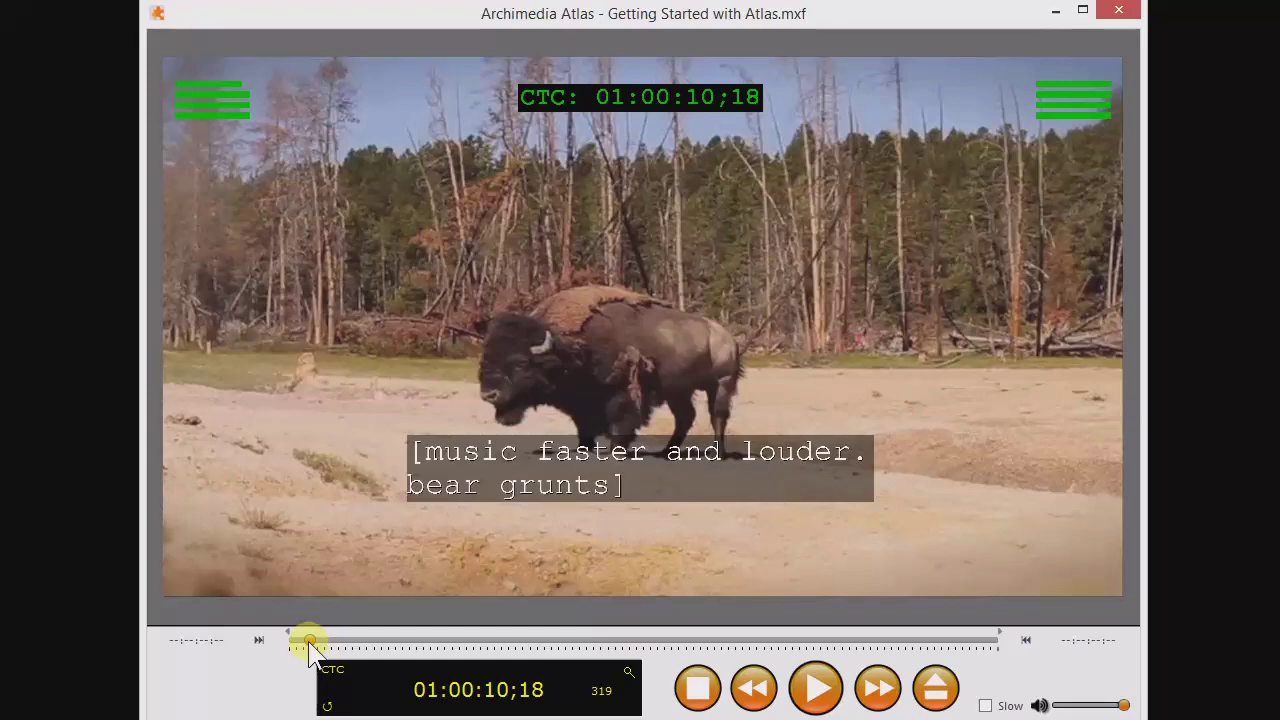
{"action": "left_click_drag", "start_coordinate": [310, 645], "coordinate": [1012, 648]}
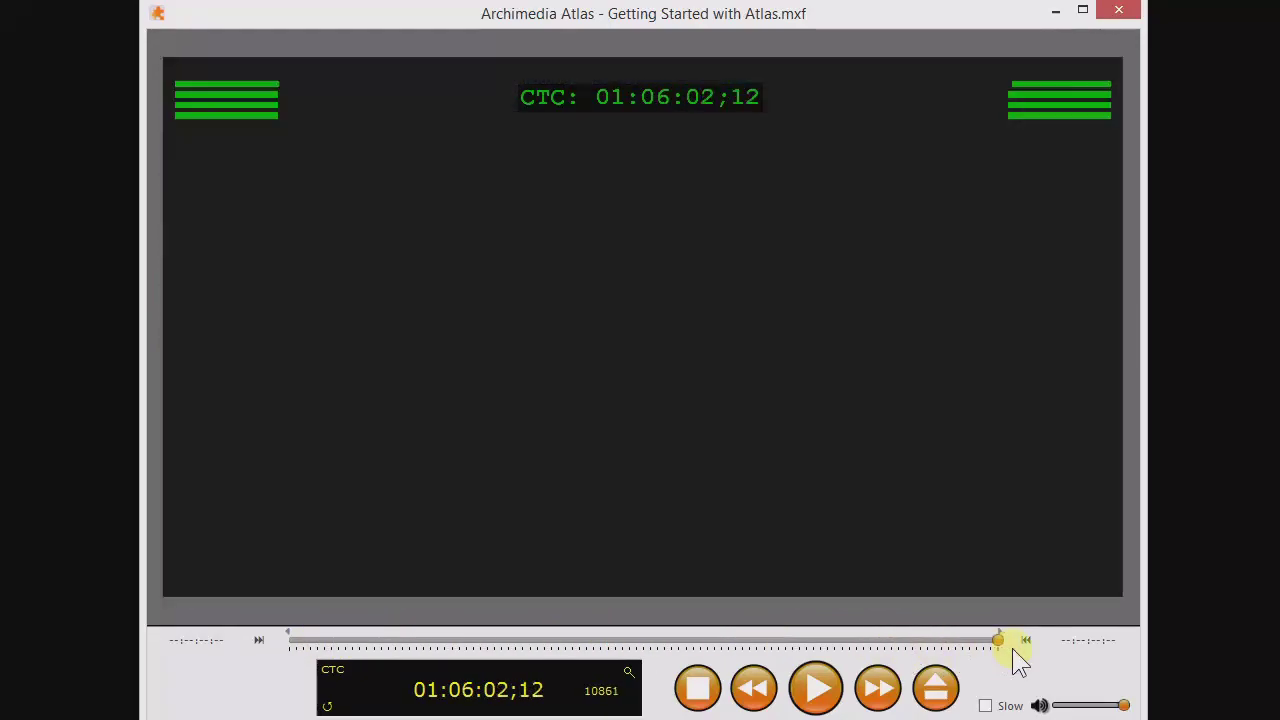
{"action": "left_click", "coordinate": [334, 672]}
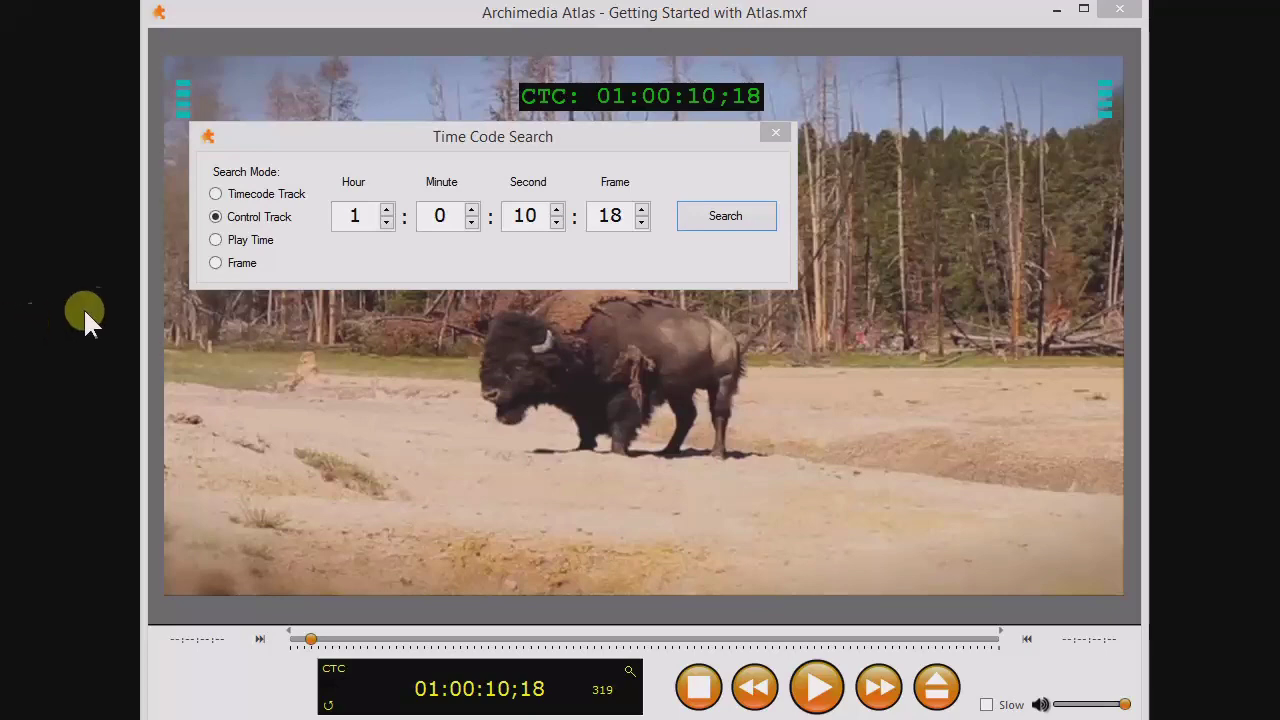
- Try the Timecode Track, Control Track, Play Time and Frame modes in Time Code Search, ending on Control Track
{"action": "left_click", "coordinate": [241, 196]}
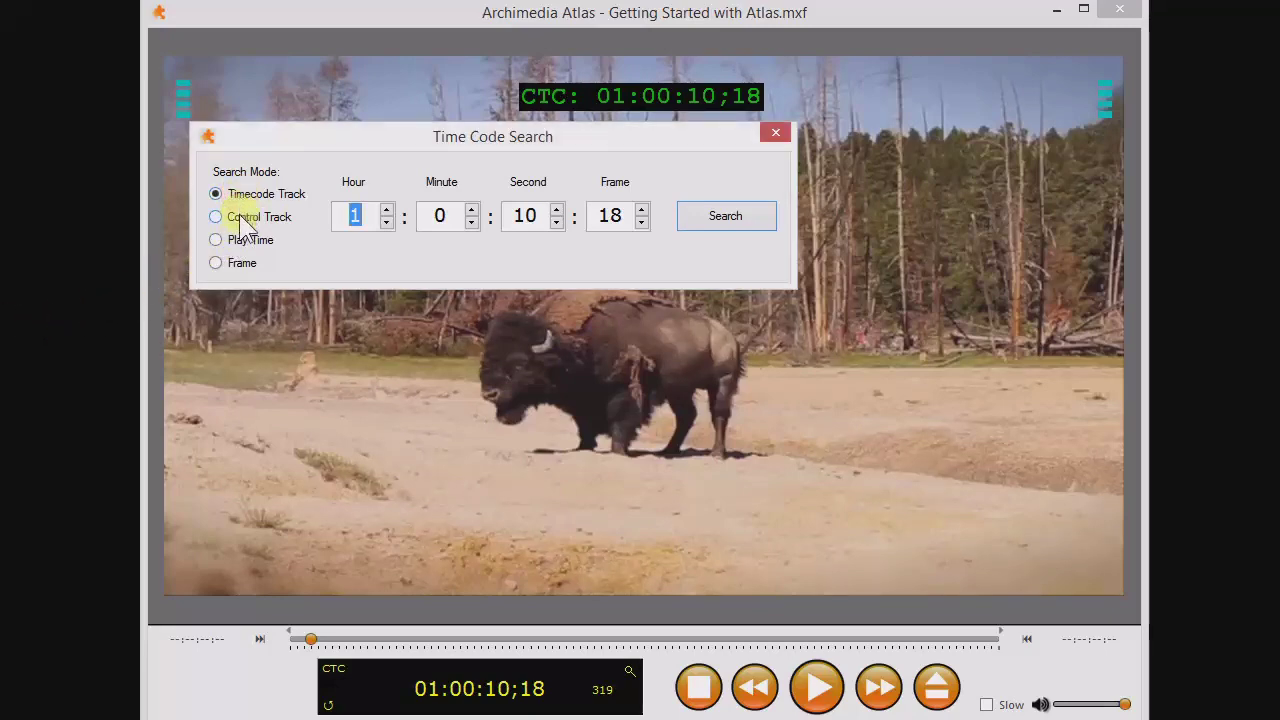
{"action": "left_click", "coordinate": [240, 217]}
{"action": "left_click", "coordinate": [242, 239]}
{"action": "left_click", "coordinate": [242, 263]}
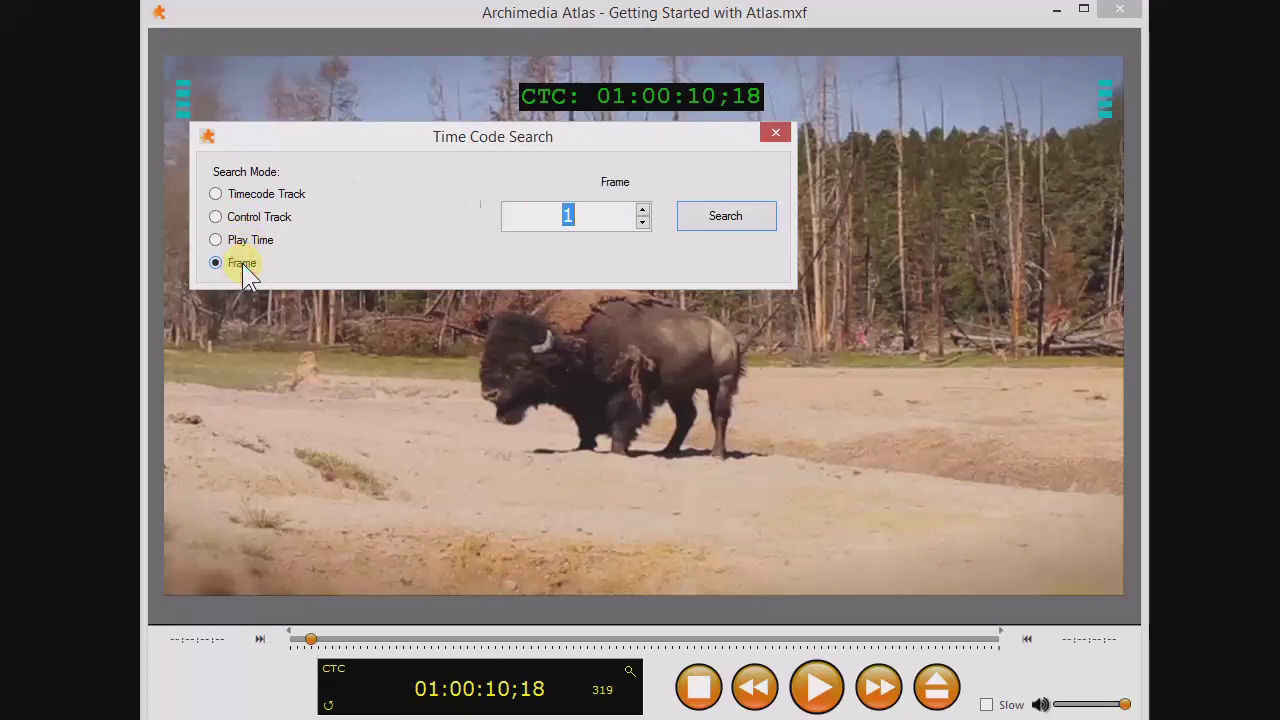
{"action": "left_click", "coordinate": [244, 220]}
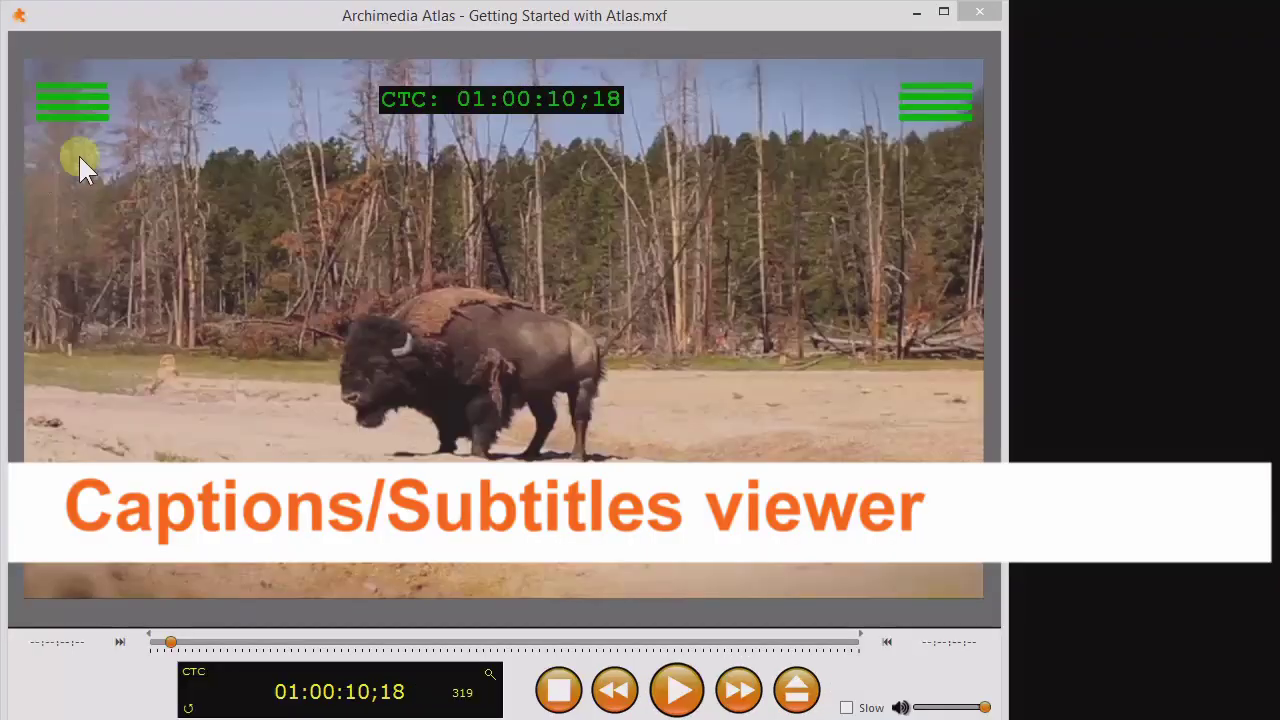
- Open the Captions/Subtitles Viewer for the clip
{"action": "right_click", "coordinate": [86, 157]}
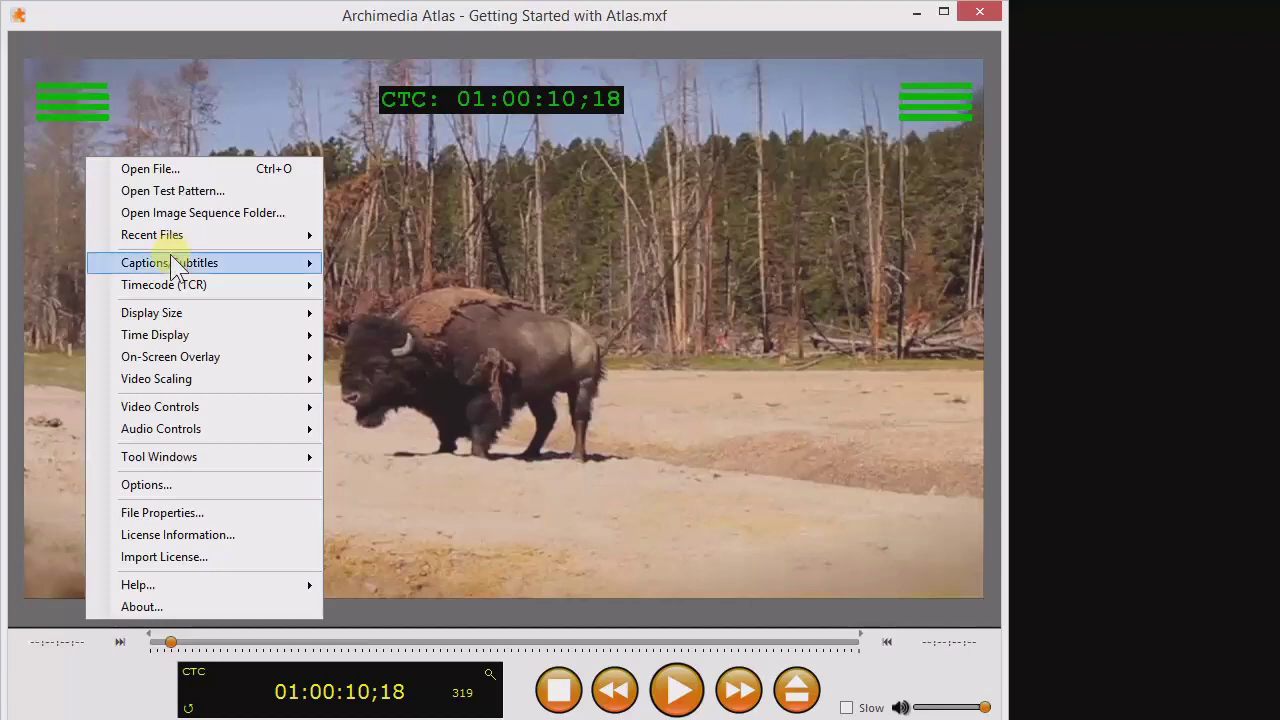
{"action": "mouse_move", "coordinate": [228, 262]}
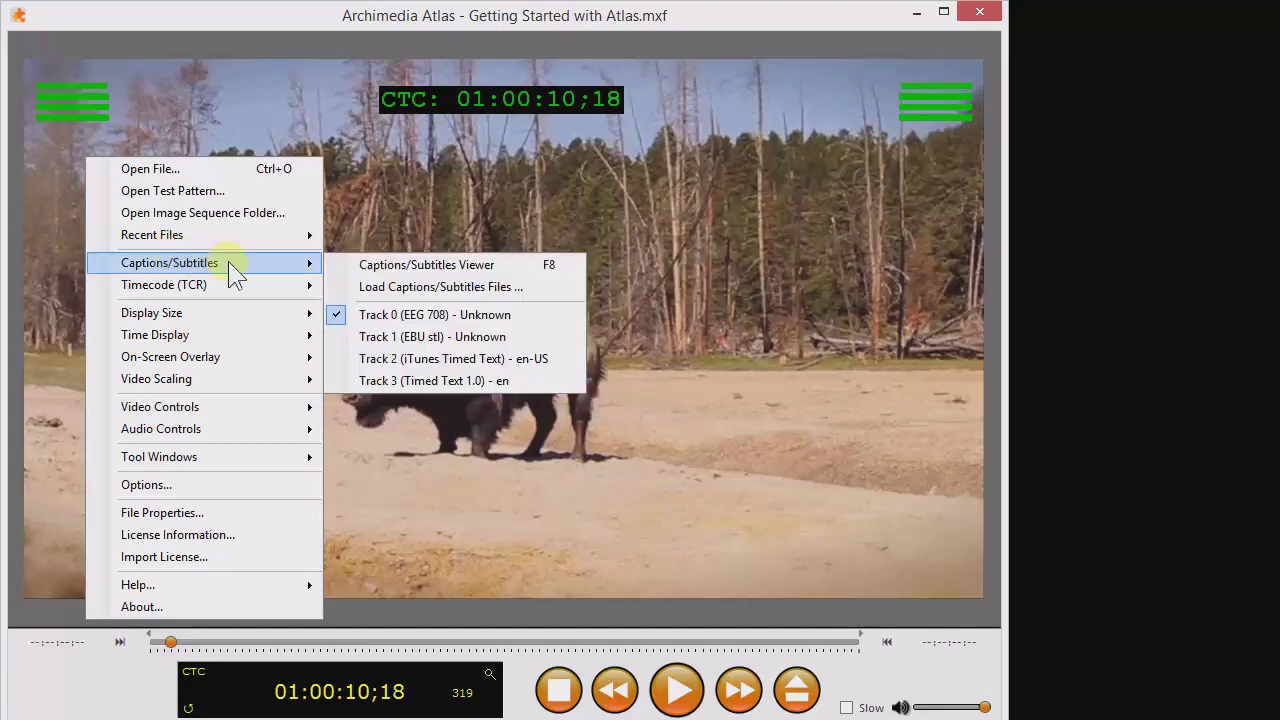
{"action": "left_click", "coordinate": [369, 272]}
- Switch the captions to Track 1 (EBU stl) and jump to the subtitle starting at 01:00:27;02
{"action": "right_click", "coordinate": [366, 264]}
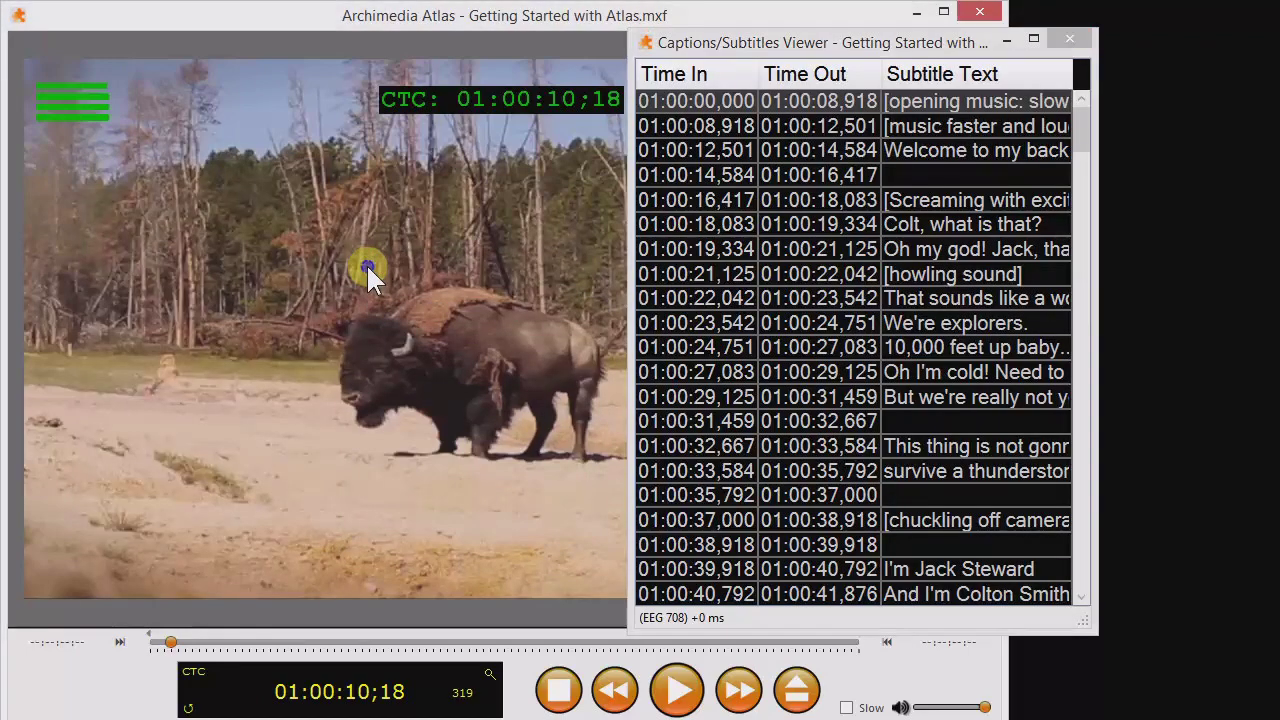
{"action": "mouse_move", "coordinate": [459, 372]}
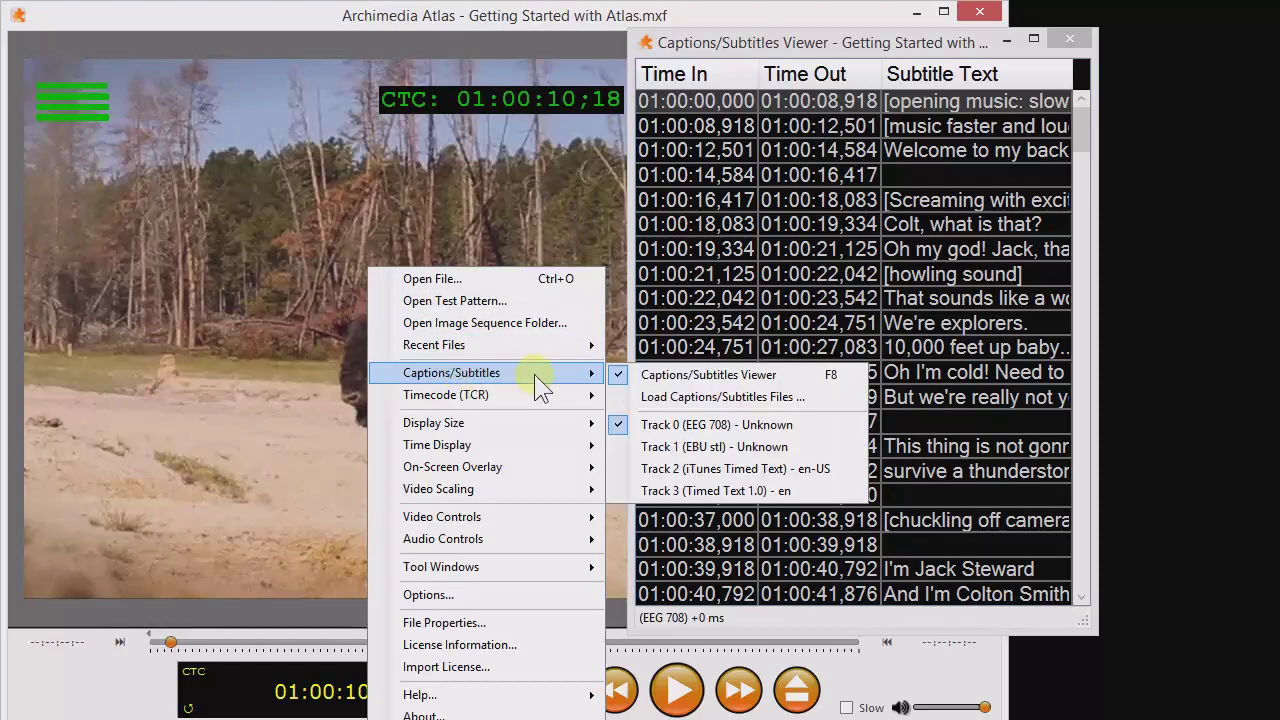
{"action": "left_click", "coordinate": [708, 445]}
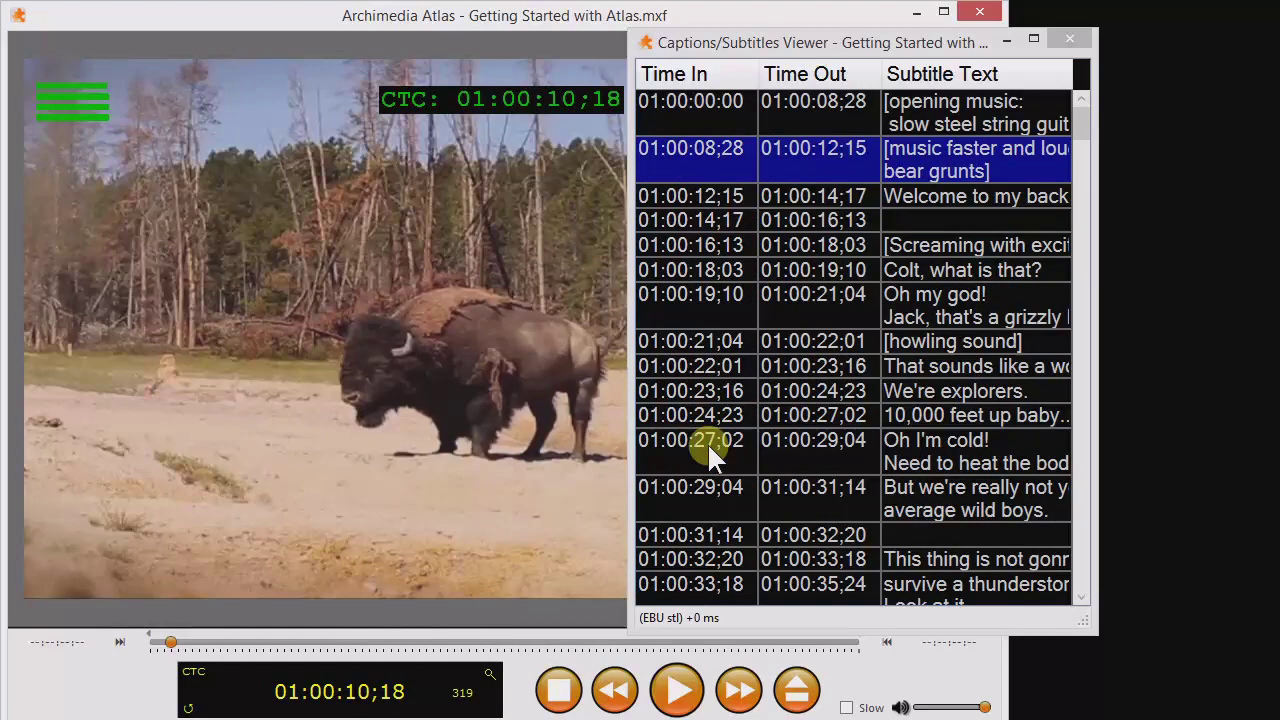
{"action": "left_click", "coordinate": [707, 442]}
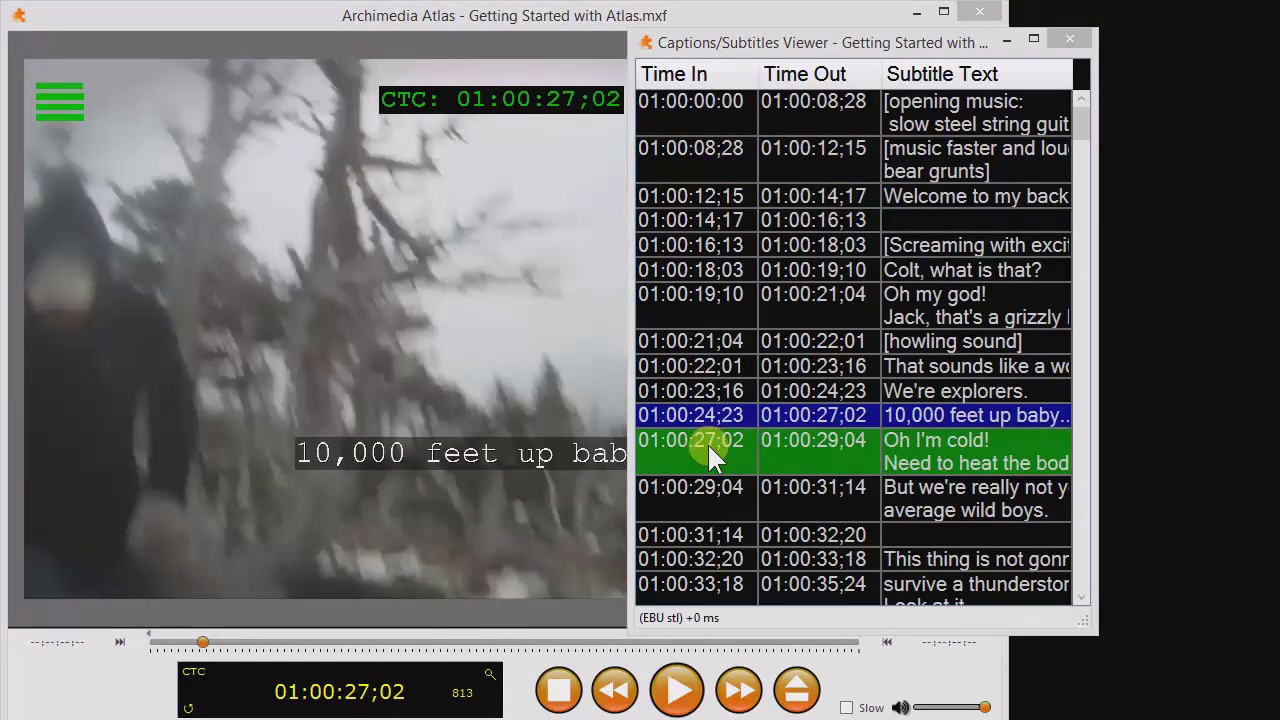
- Load the external subtitle file Mandarin_Chinese_iTunes.itt from the subtitle files folder
{"action": "right_click", "coordinate": [127, 205]}
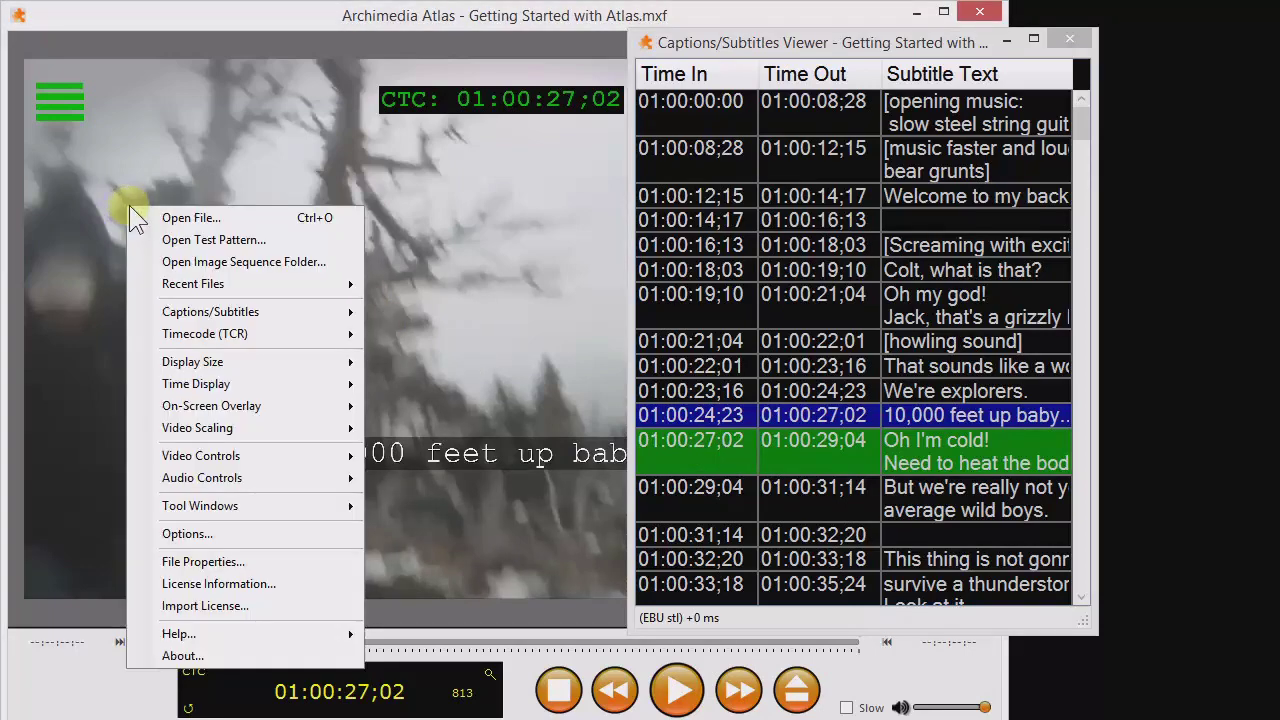
{"action": "mouse_move", "coordinate": [312, 315]}
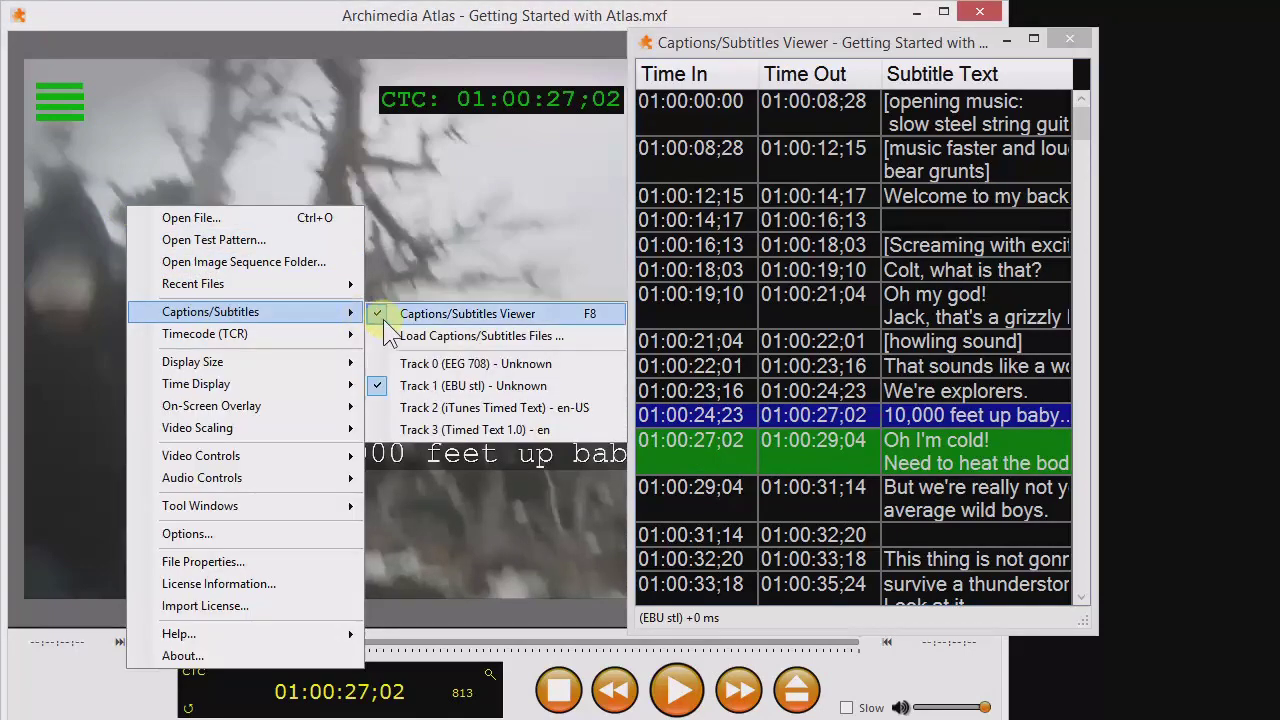
{"action": "left_click", "coordinate": [385, 334]}
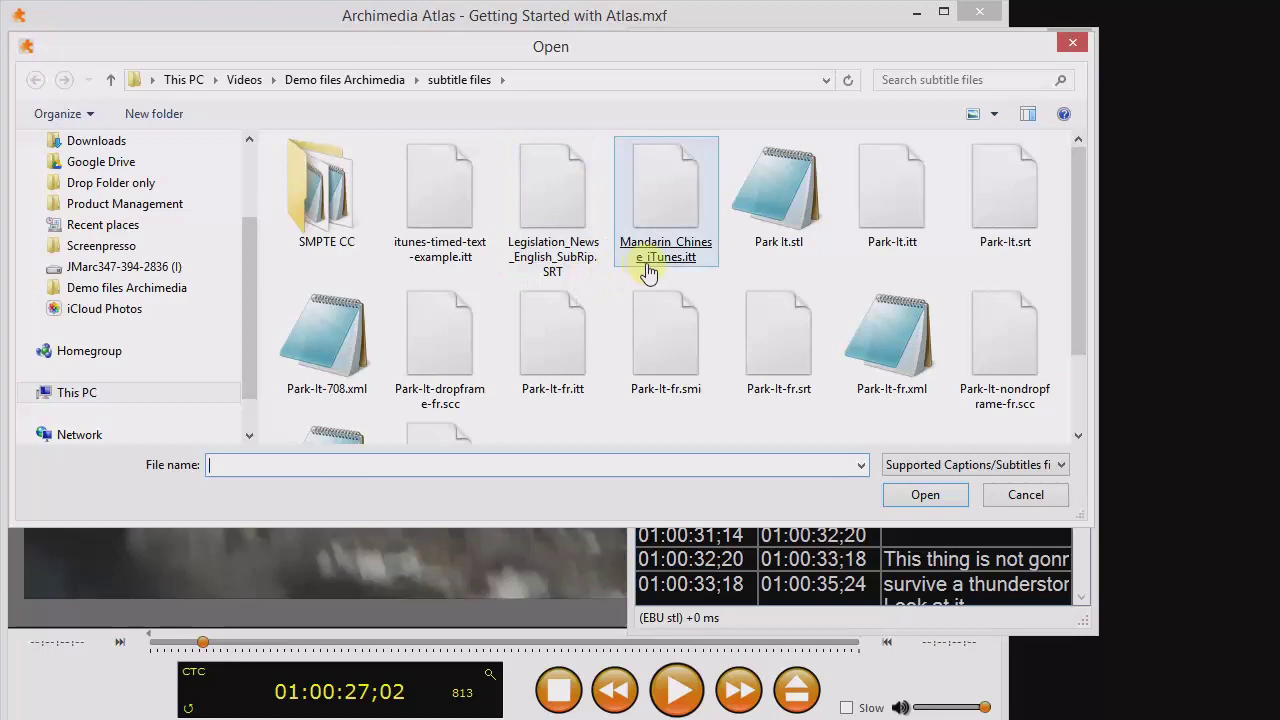
{"action": "double_click", "coordinate": [665, 195]}
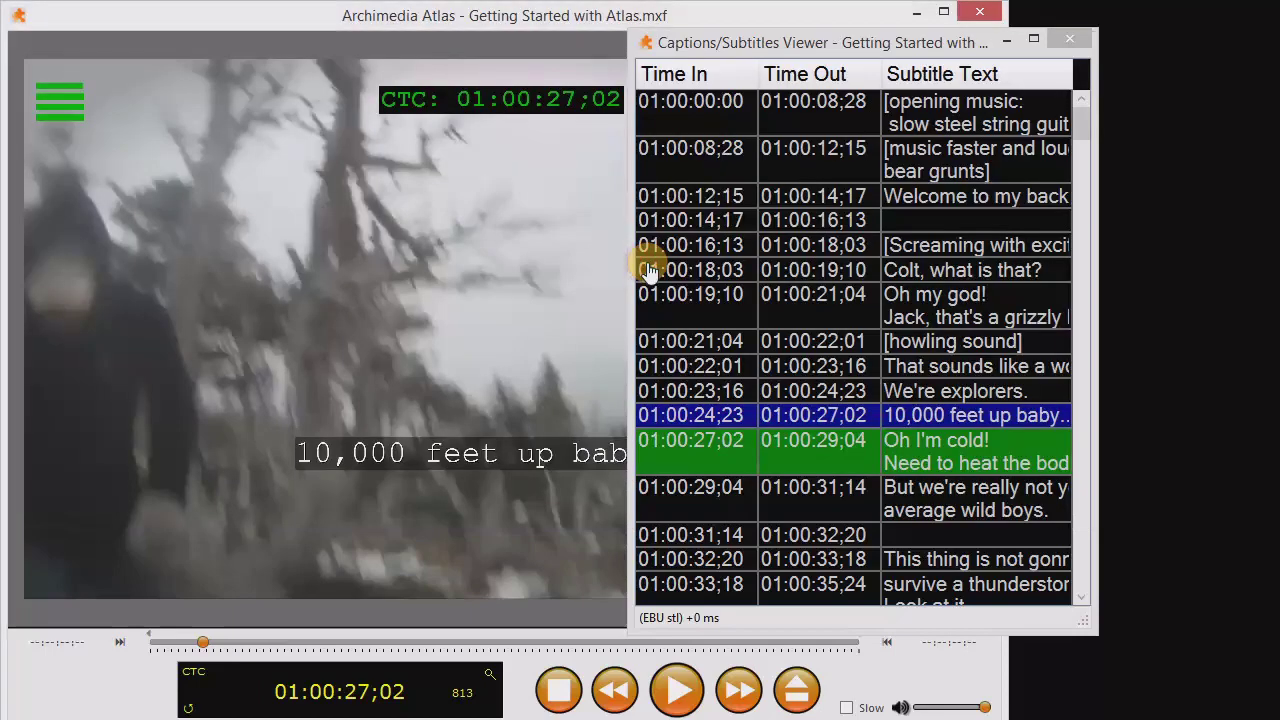
- Switch the displayed captions to Track 4 (iTunes Timed Text) - cmn-Hant
{"action": "right_click", "coordinate": [81, 158]}
{"action": "mouse_move", "coordinate": [178, 265]}
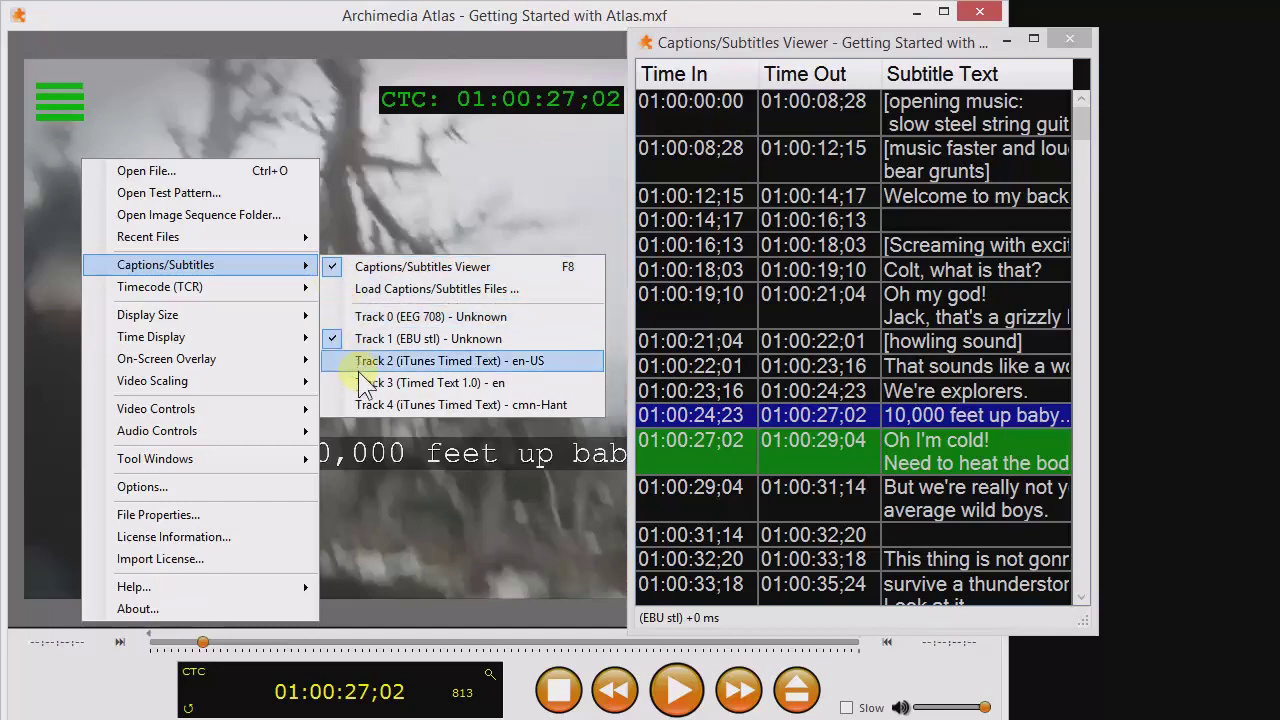
{"action": "left_click", "coordinate": [358, 402]}
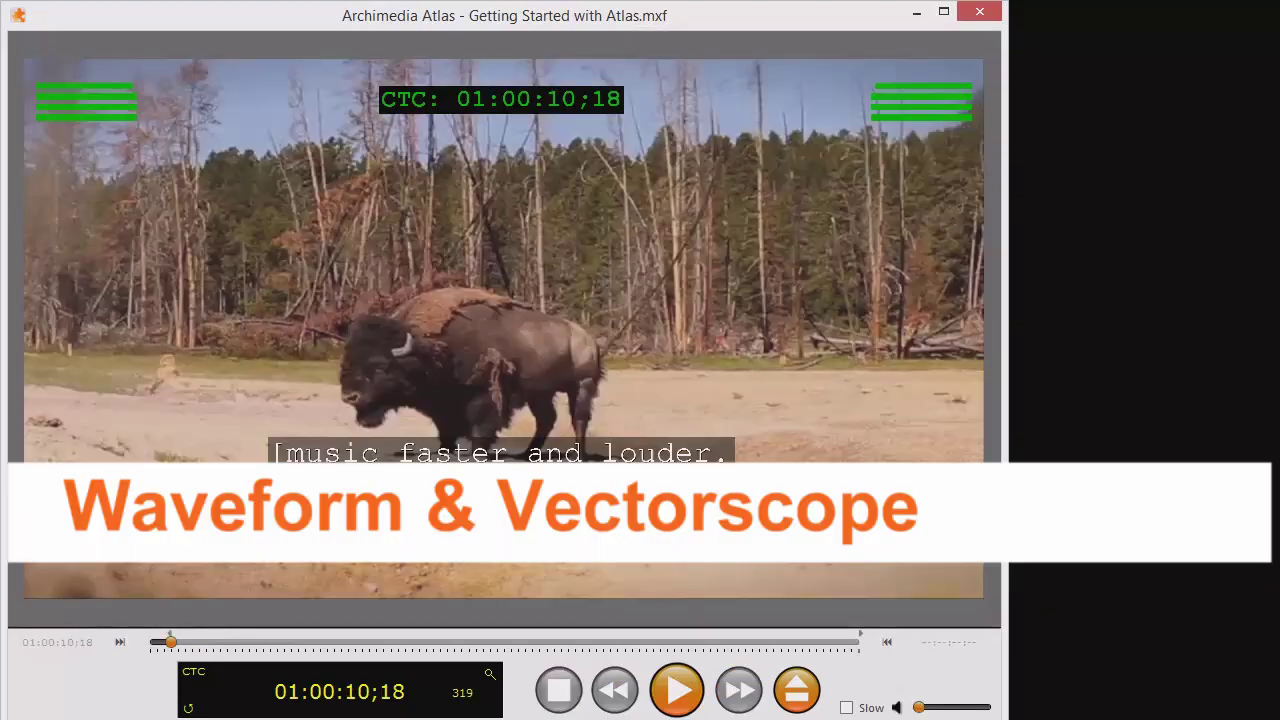
- Play the clip and show the Vectorscope and the Waveform Monitor
{"action": "key", "text": "space"}
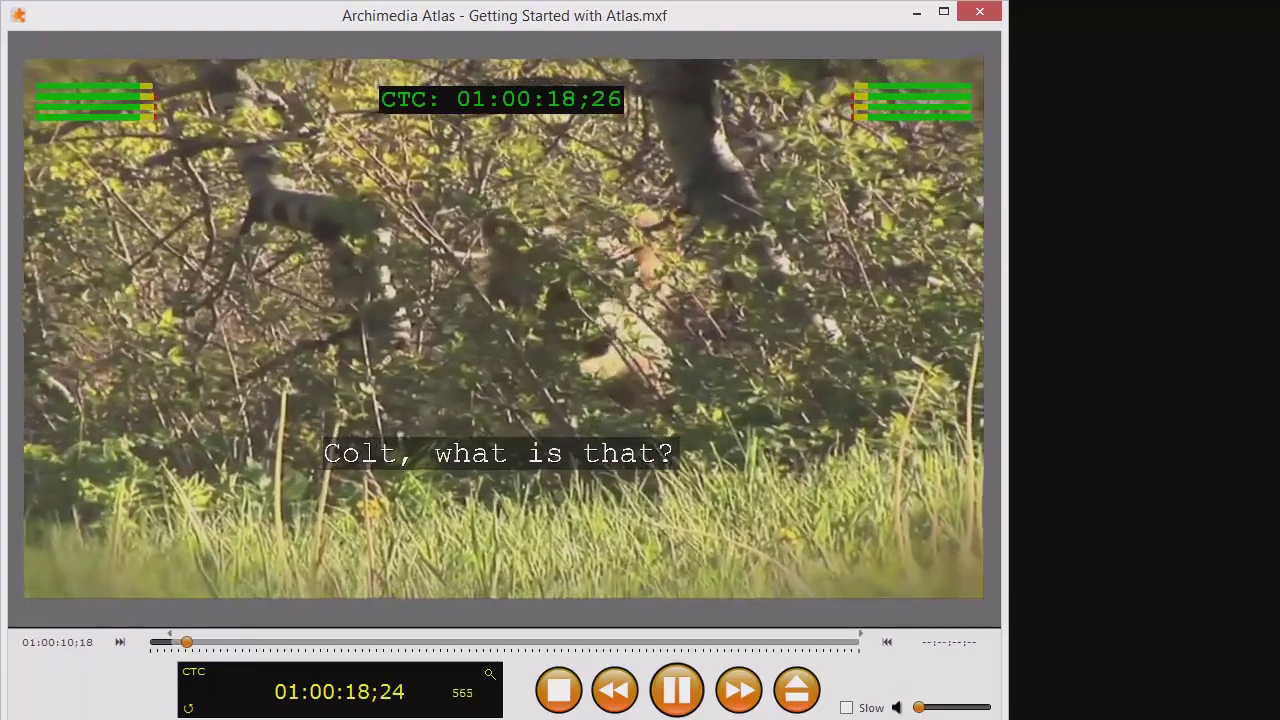
{"action": "key", "text": "v"}
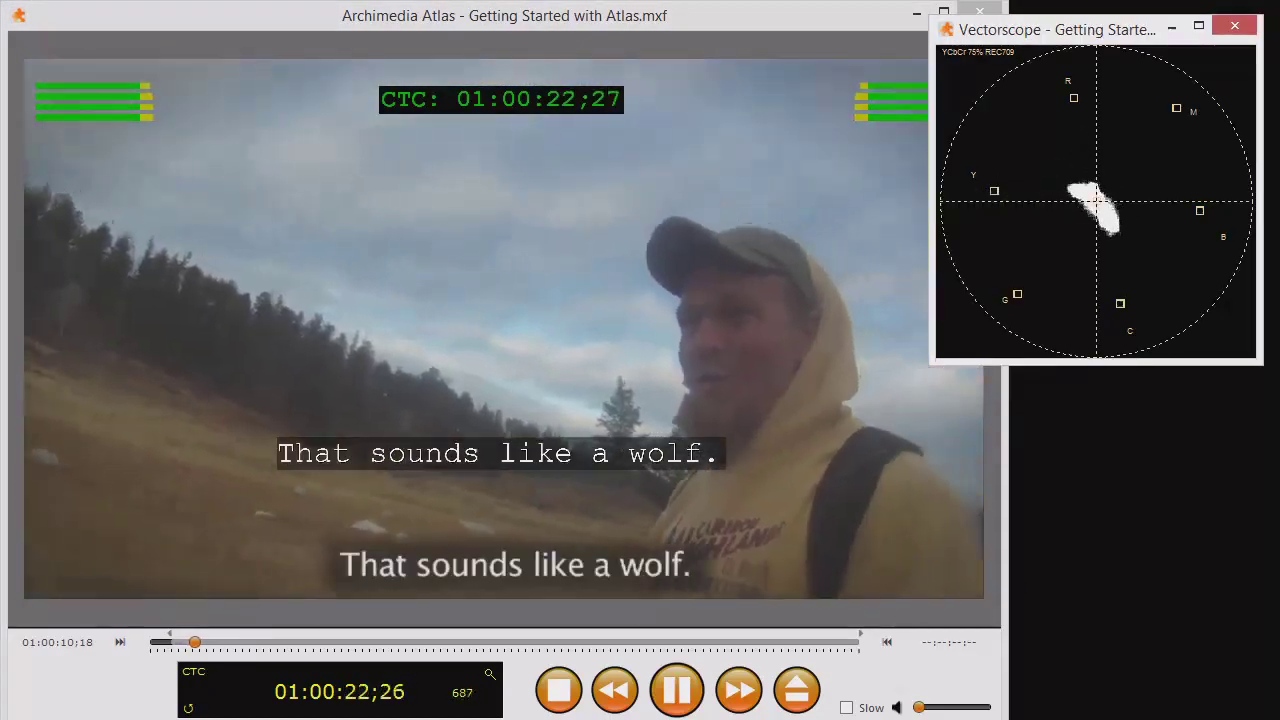
{"action": "key", "text": "ctrl+w"}
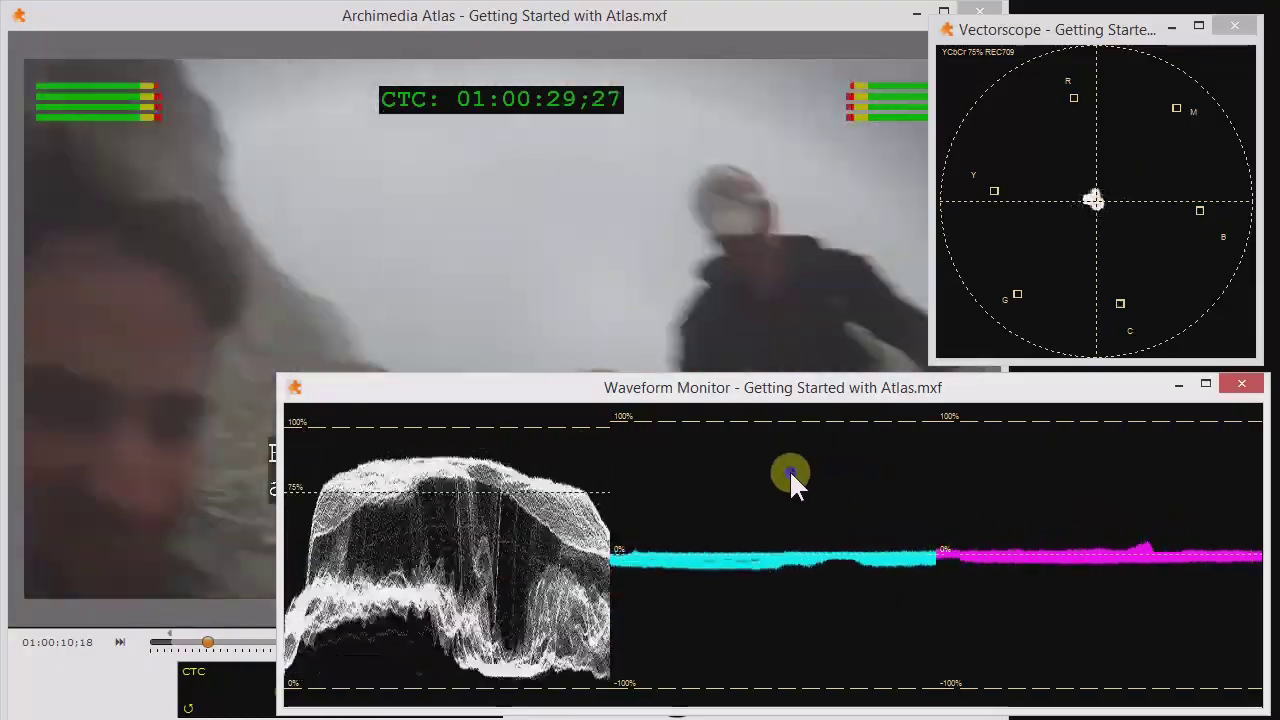
- View the Waveform Monitor's window options and resize its window to a narrower width
{"action": "right_click", "coordinate": [792, 476]}
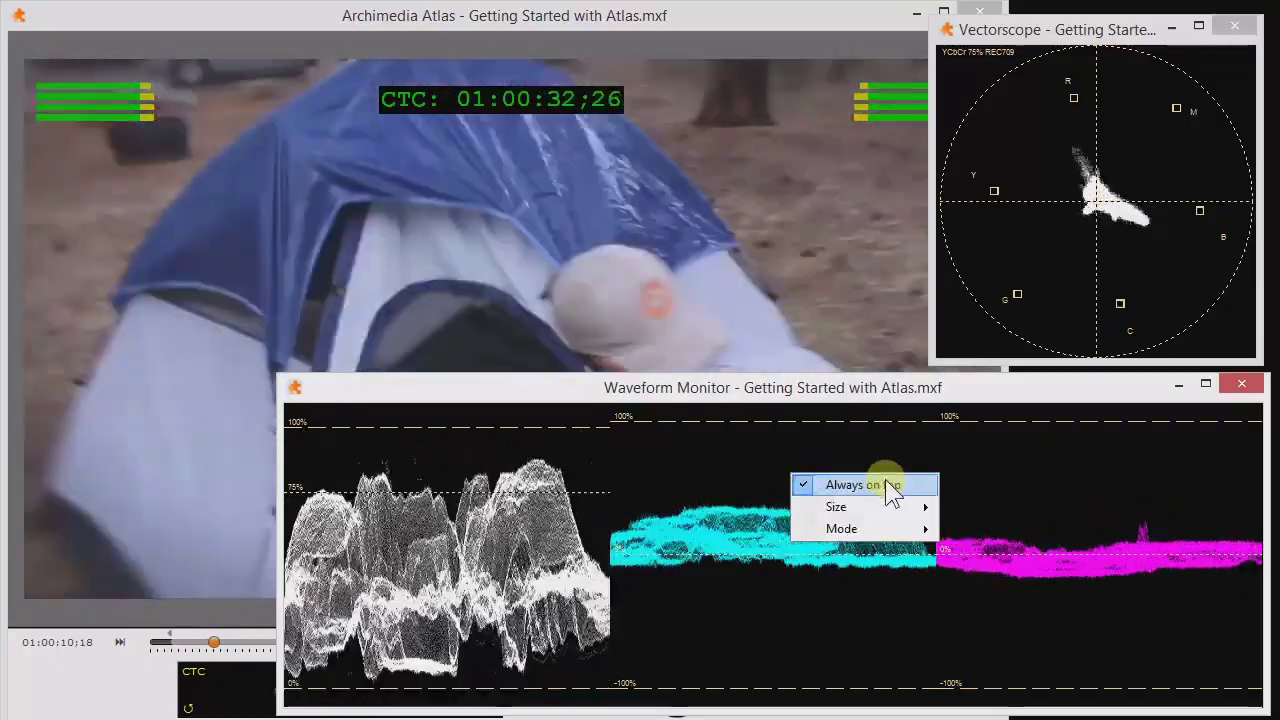
{"action": "left_click", "coordinate": [320, 419]}
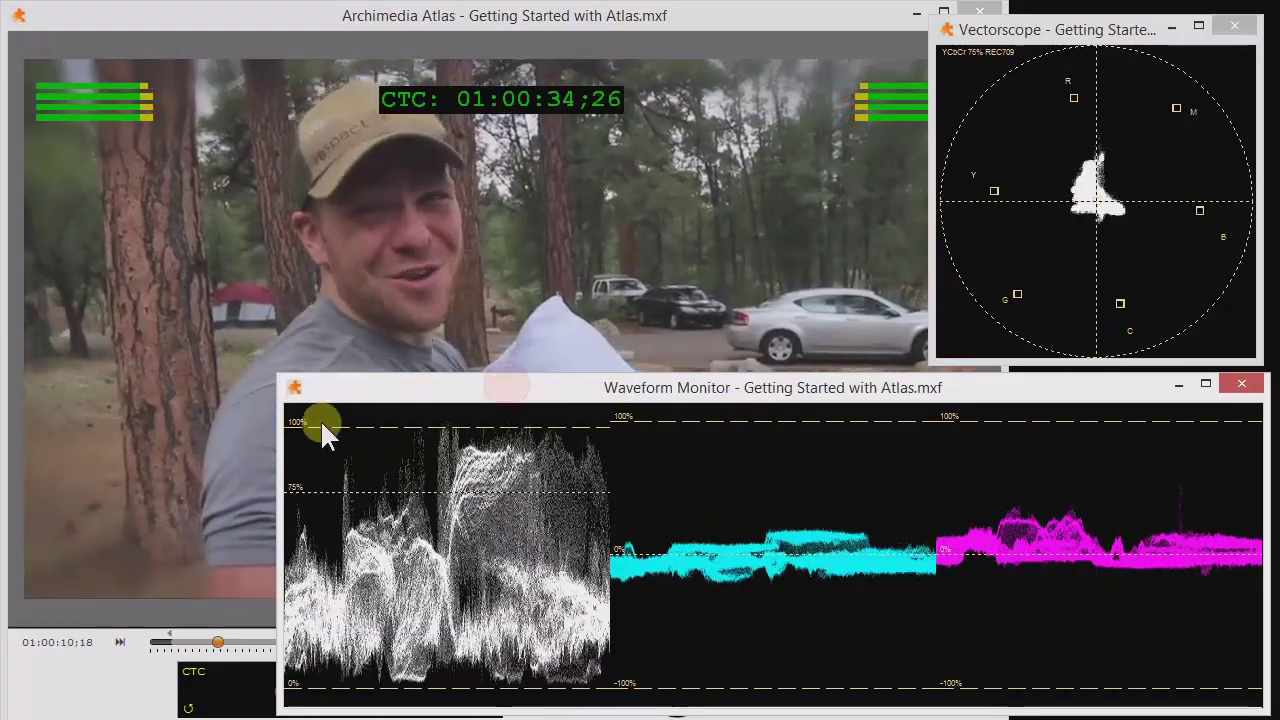
{"action": "left_click_drag", "start_coordinate": [280, 434], "coordinate": [371, 434]}
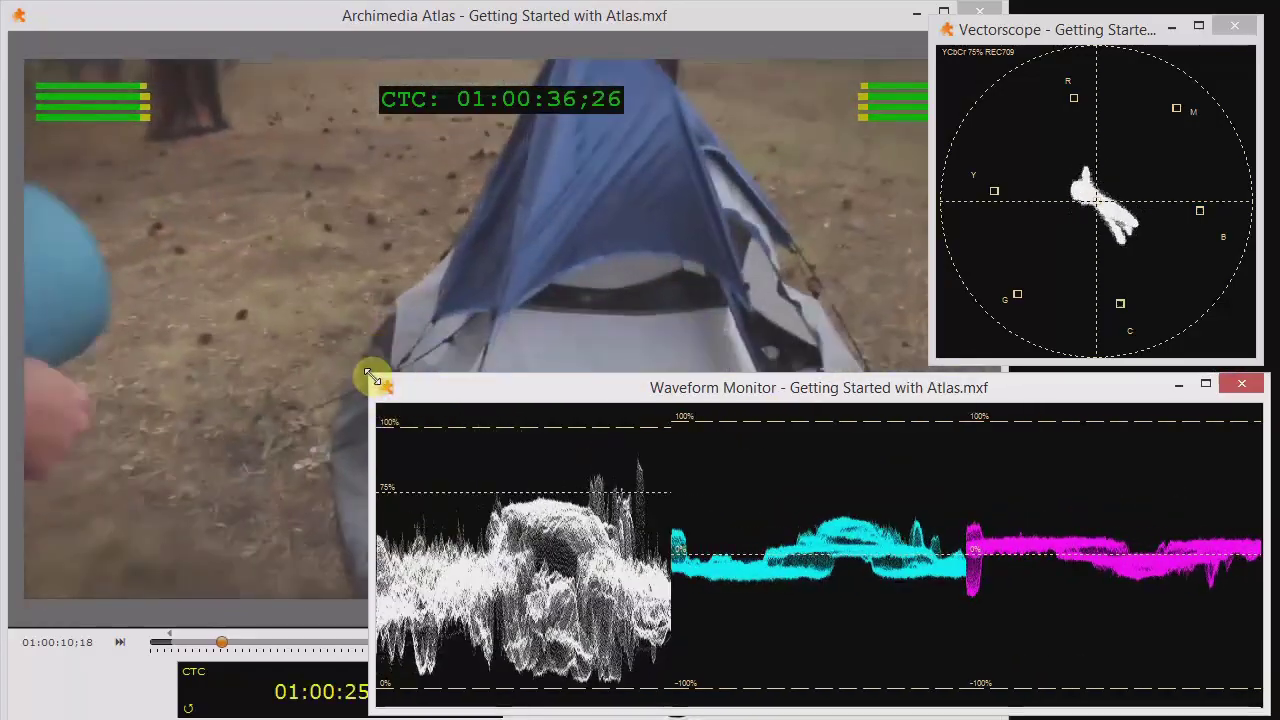
{"action": "left_click_drag", "start_coordinate": [368, 377], "coordinate": [912, 170]}
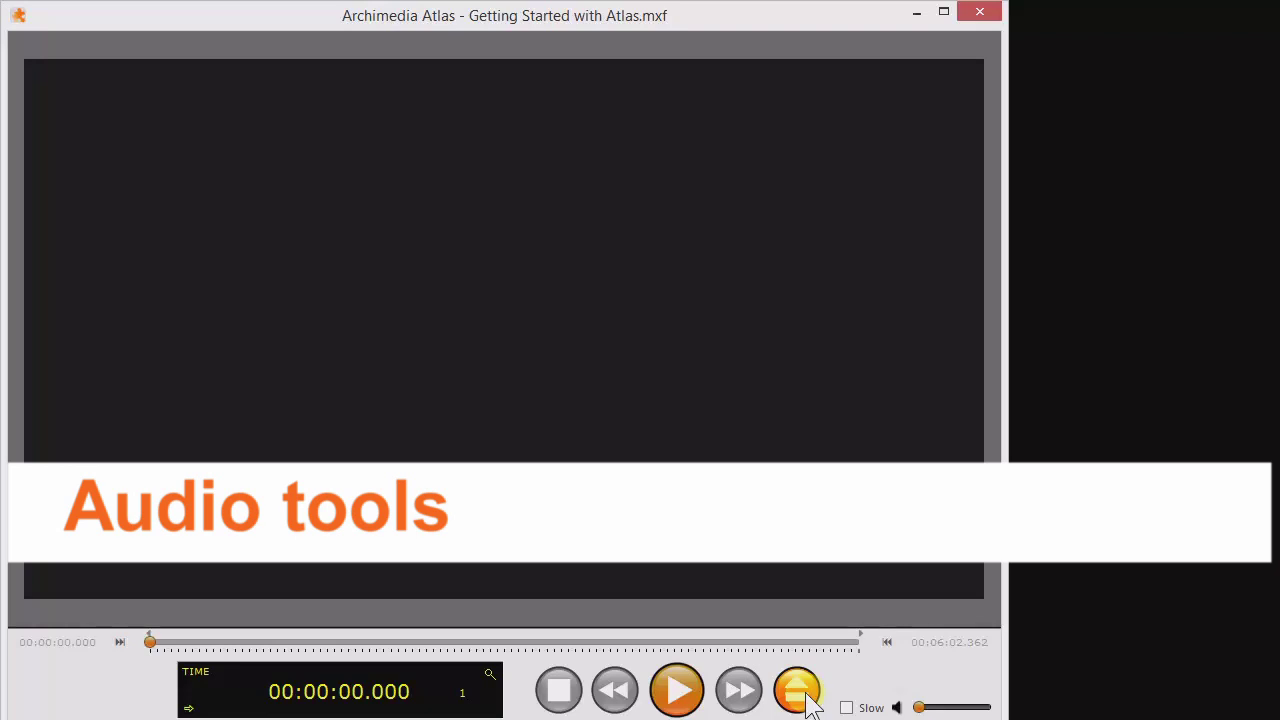
- Open Getting Started with Atlas.mxf with the music MP3 and sports - Giants_win_the_pennant.wav from the audio files folder as external audio
{"action": "left_click", "coordinate": [808, 698]}
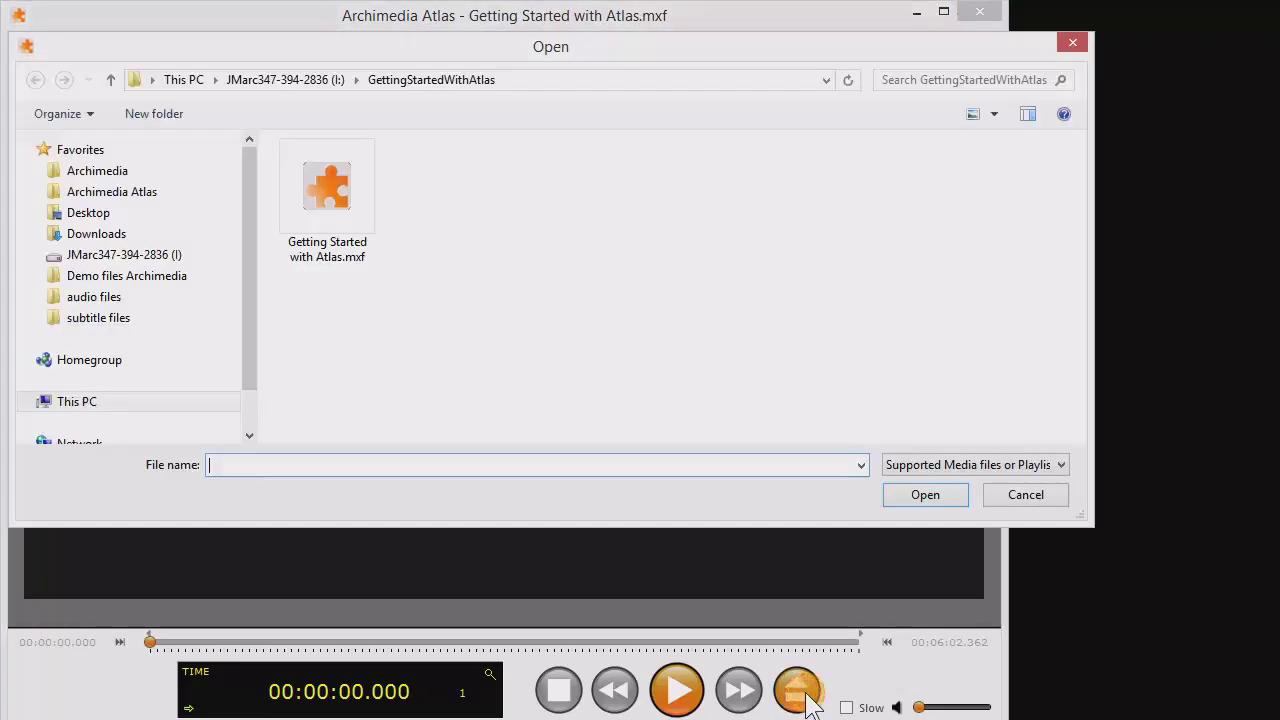
{"action": "double_click", "coordinate": [363, 244]}
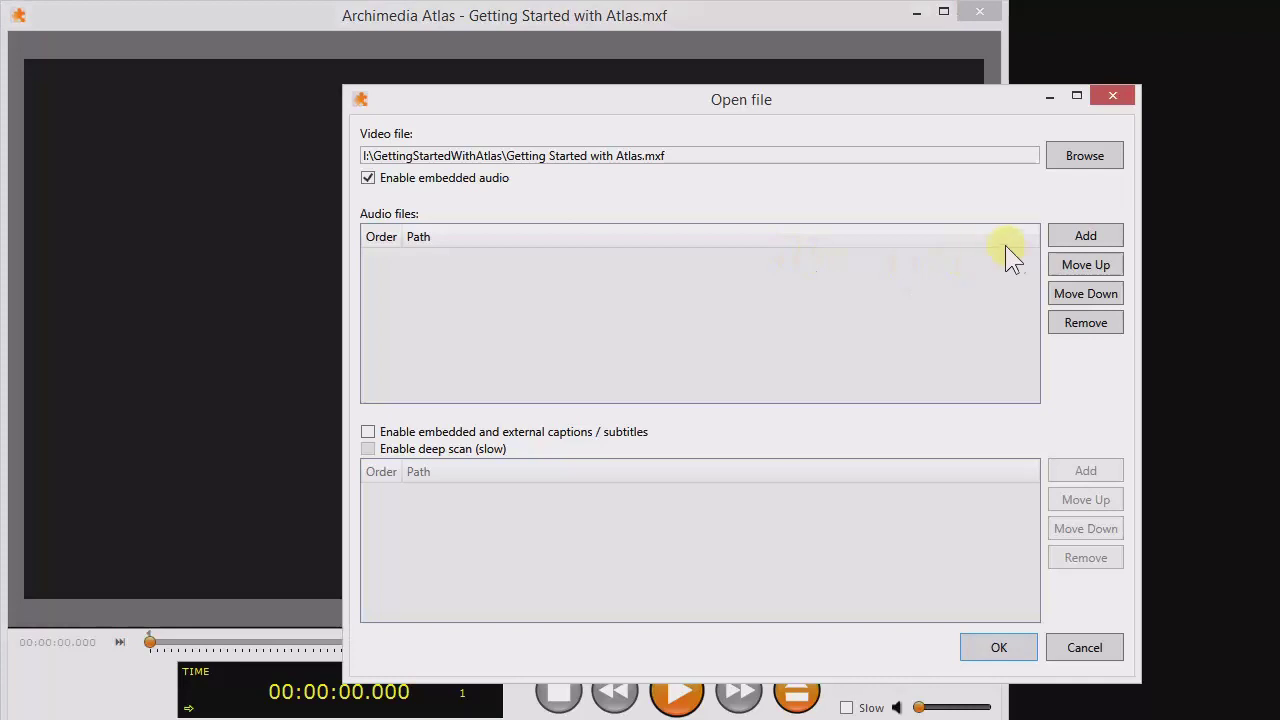
{"action": "left_click", "coordinate": [1058, 240]}
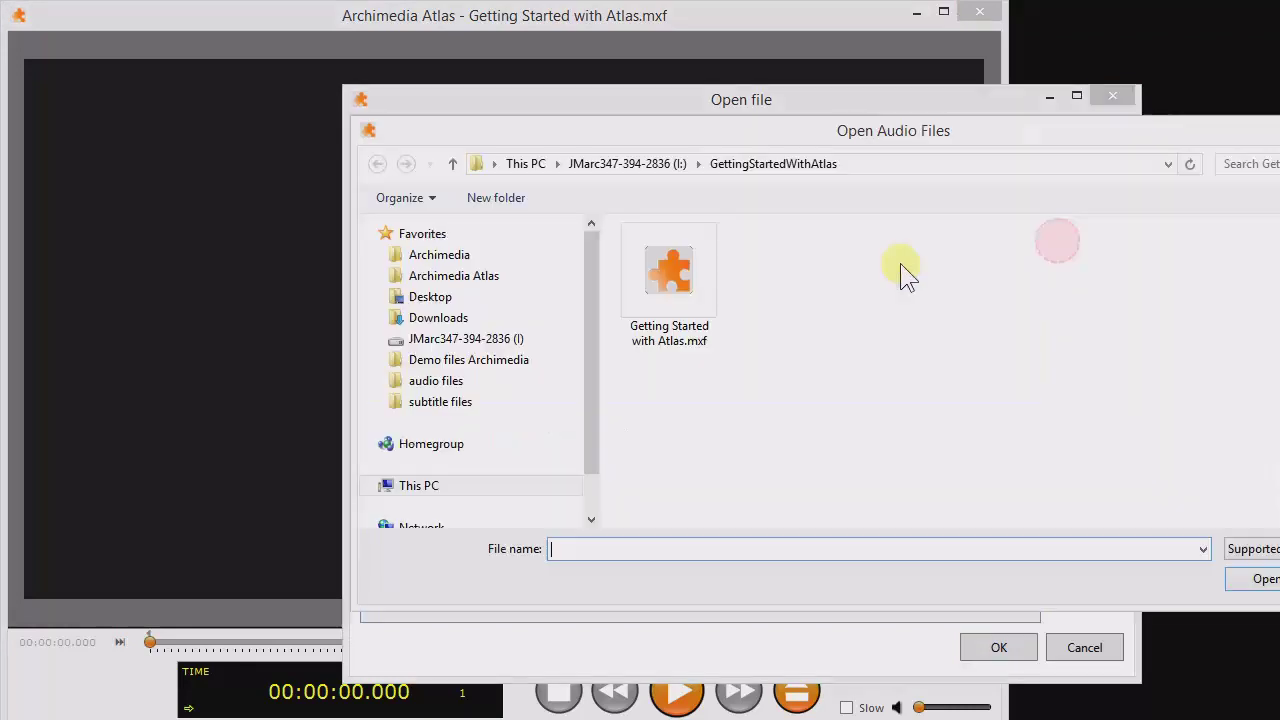
{"action": "left_click", "coordinate": [460, 388]}
{"action": "left_click", "coordinate": [686, 256]}
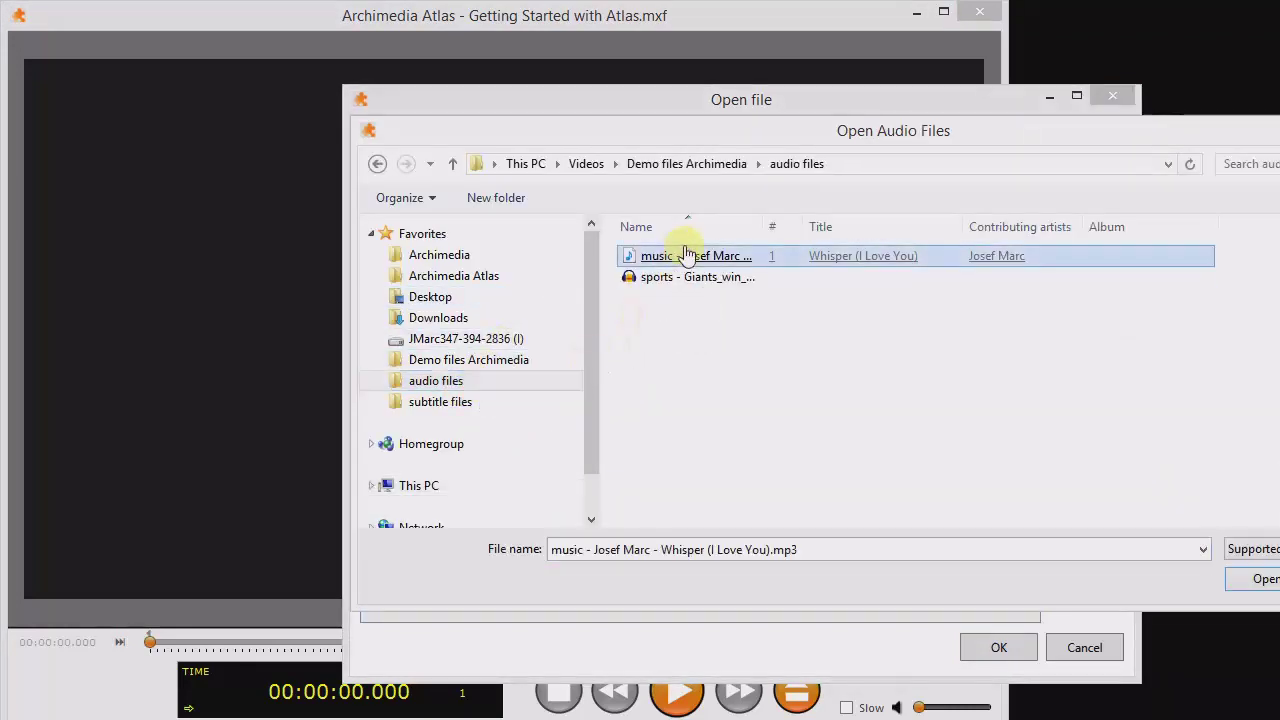
{"action": "left_click", "coordinate": [686, 277], "text": "ctrl"}
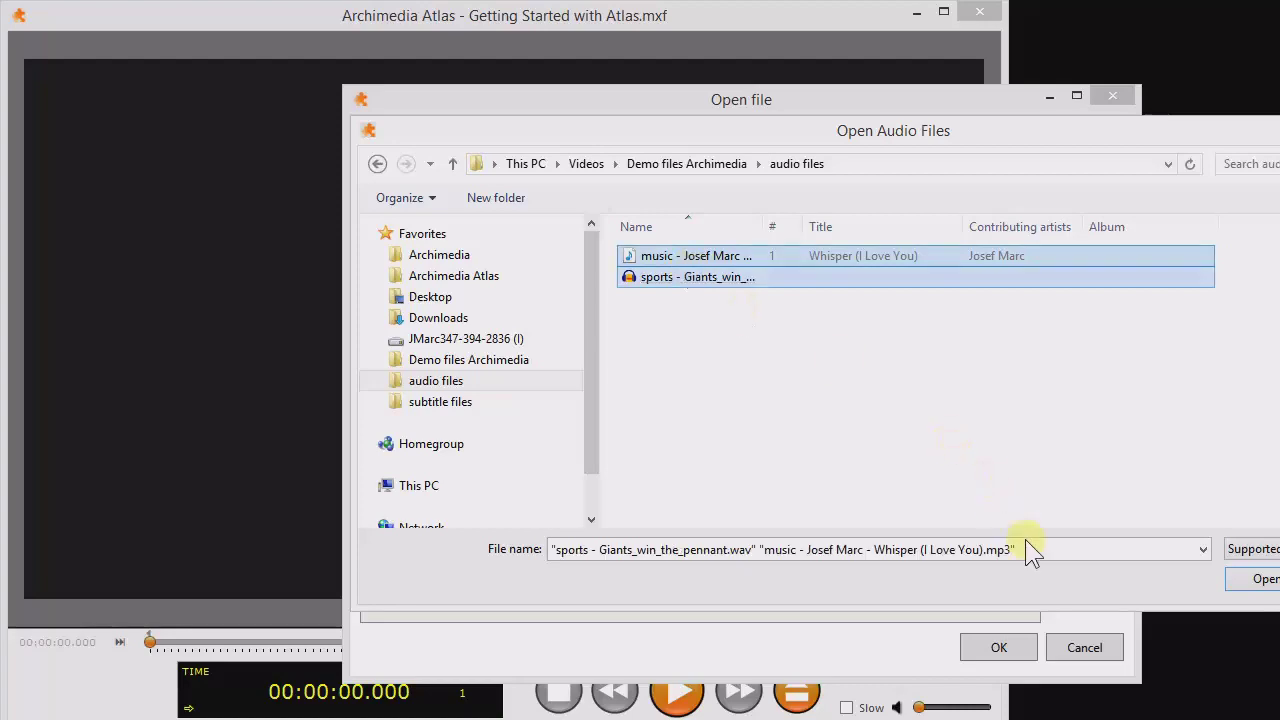
{"action": "left_click", "coordinate": [1248, 597]}
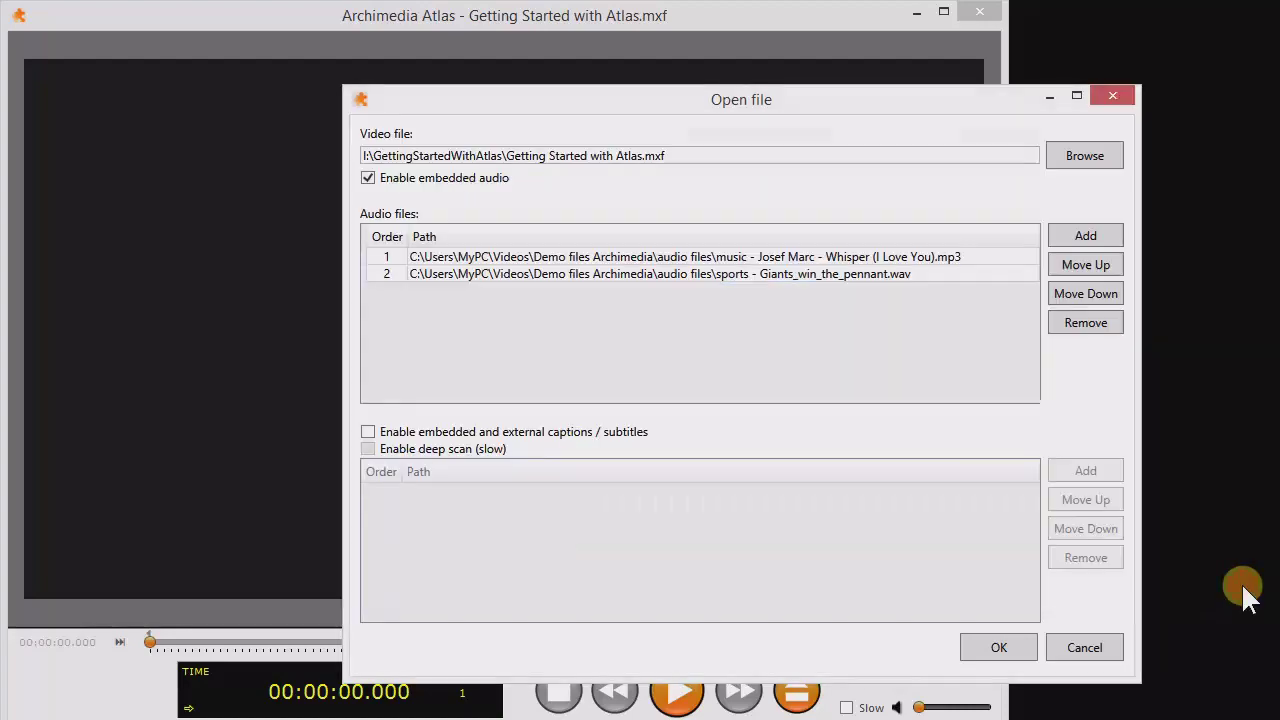
{"action": "left_click", "coordinate": [990, 647]}
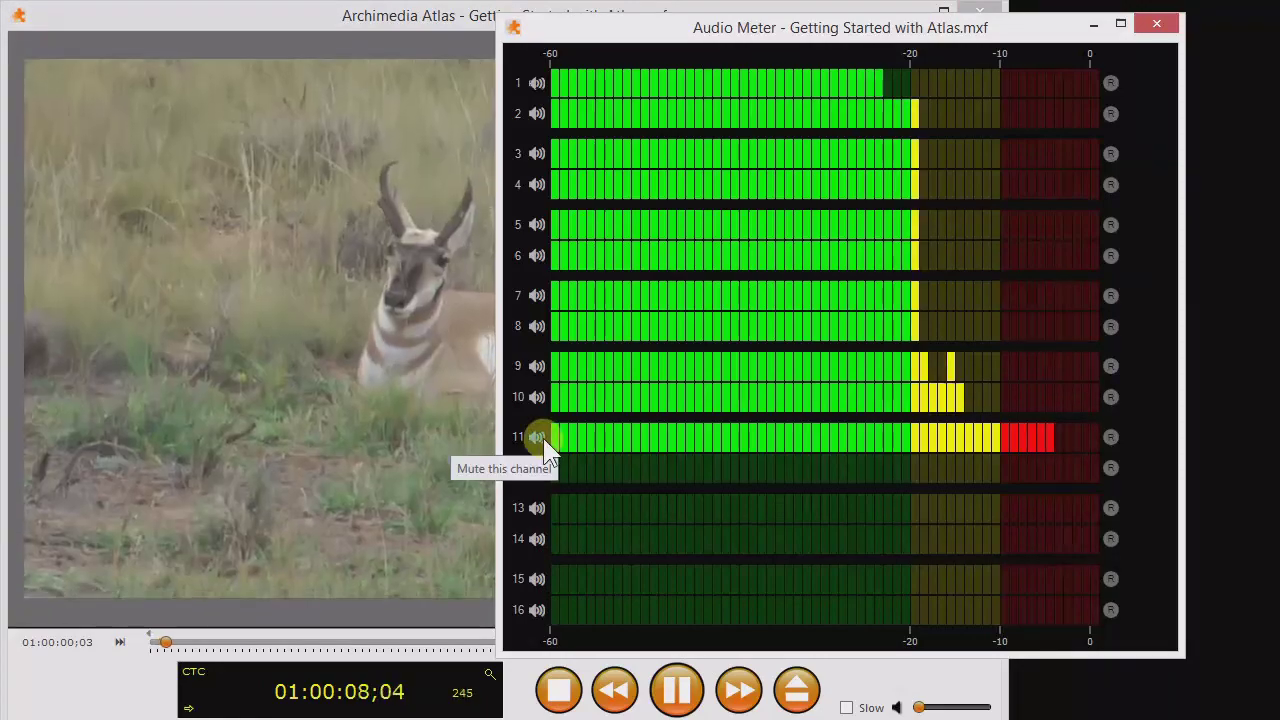
- Mute channels 1 through 11 in the Audio Meter, working up from channel 11
{"action": "left_click", "coordinate": [537, 437]}
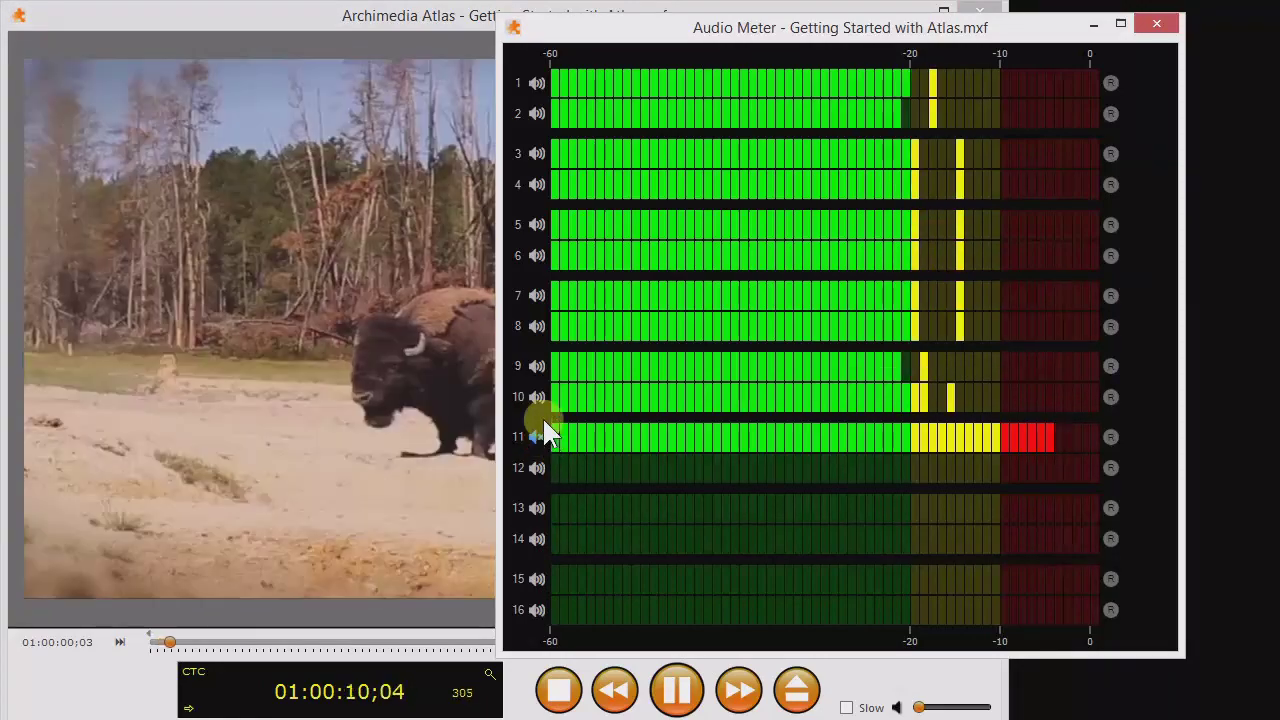
{"action": "left_click", "coordinate": [537, 397]}
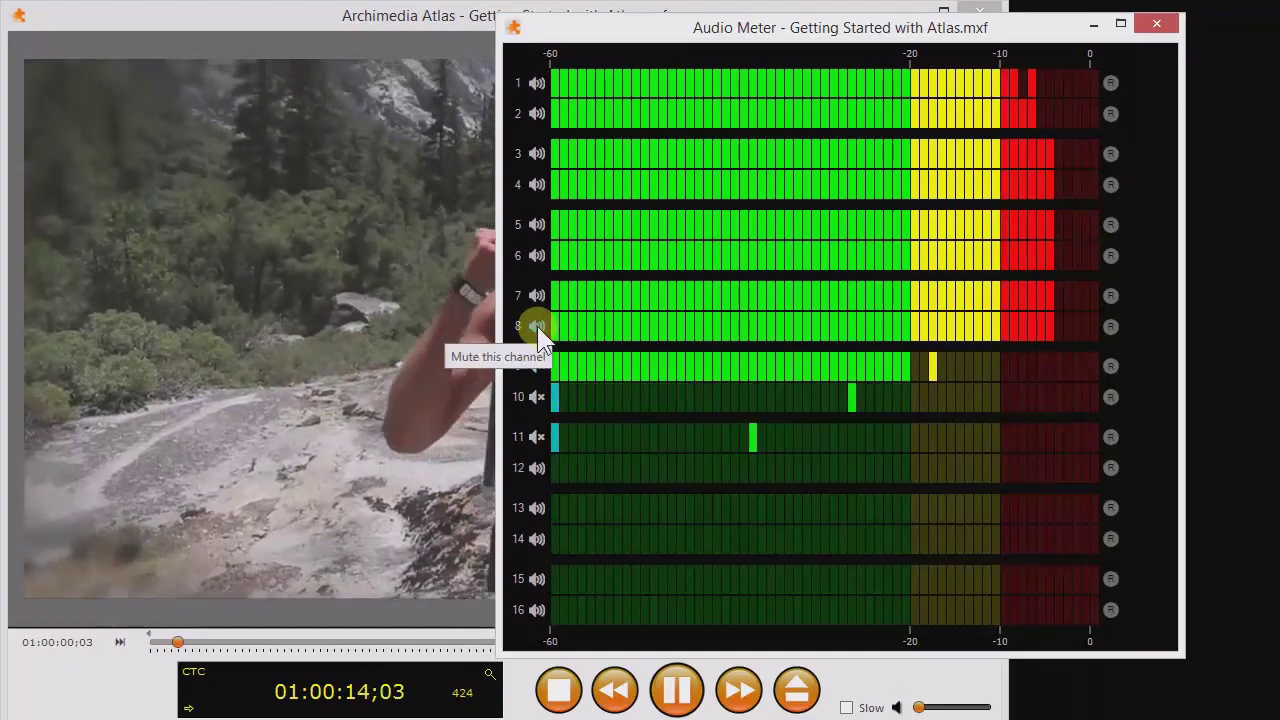
{"action": "left_click", "coordinate": [537, 326]}
{"action": "left_click", "coordinate": [538, 294]}
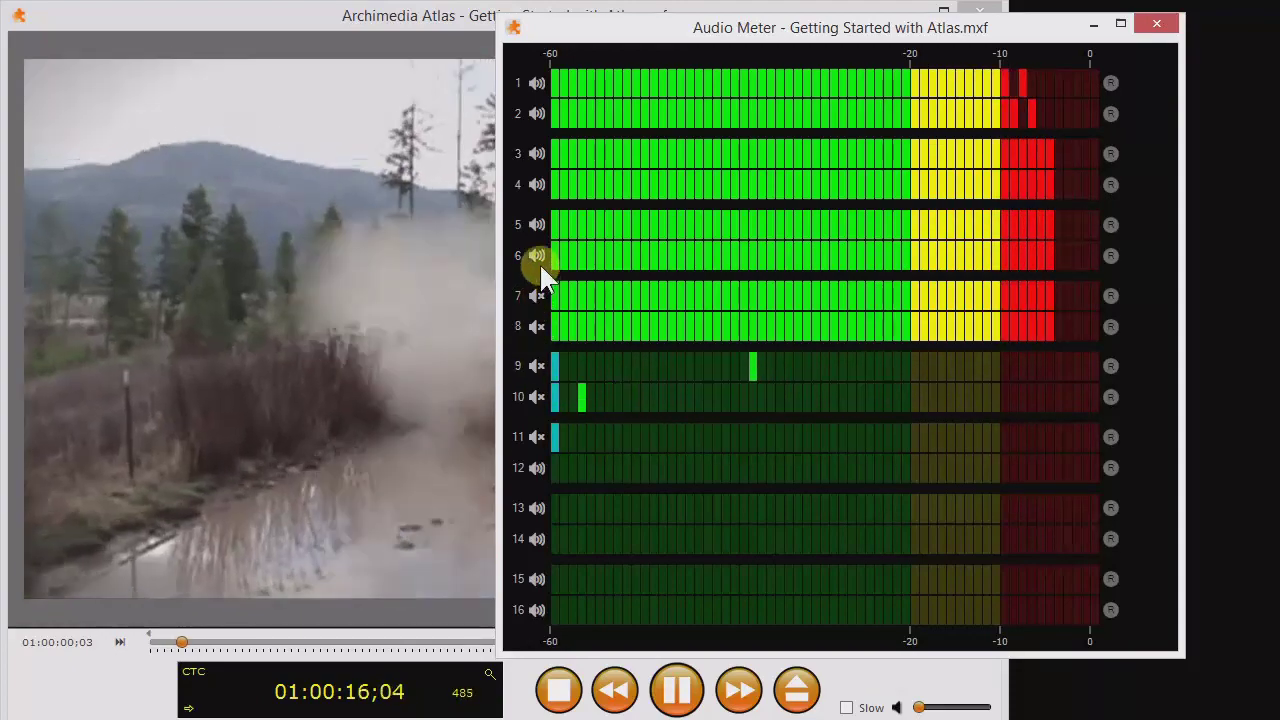
{"action": "left_click", "coordinate": [537, 256]}
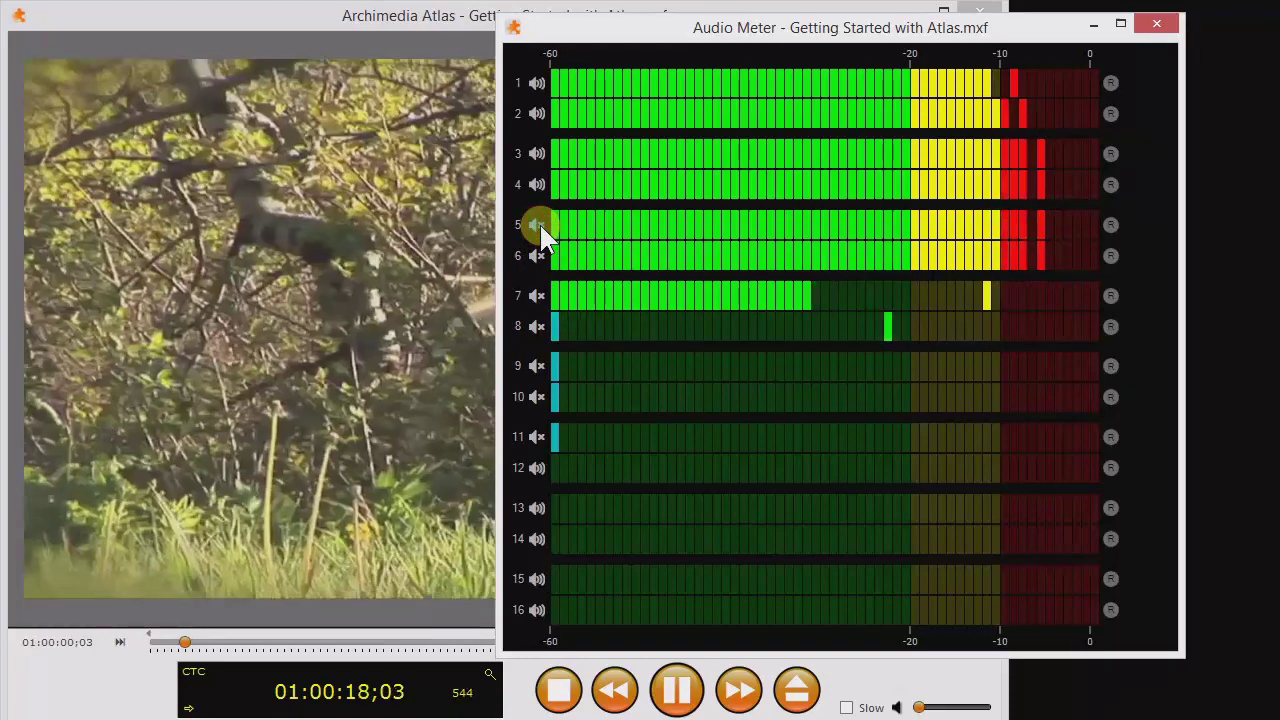
{"action": "left_click", "coordinate": [537, 224]}
{"action": "left_click", "coordinate": [537, 184]}
{"action": "left_click", "coordinate": [537, 154]}
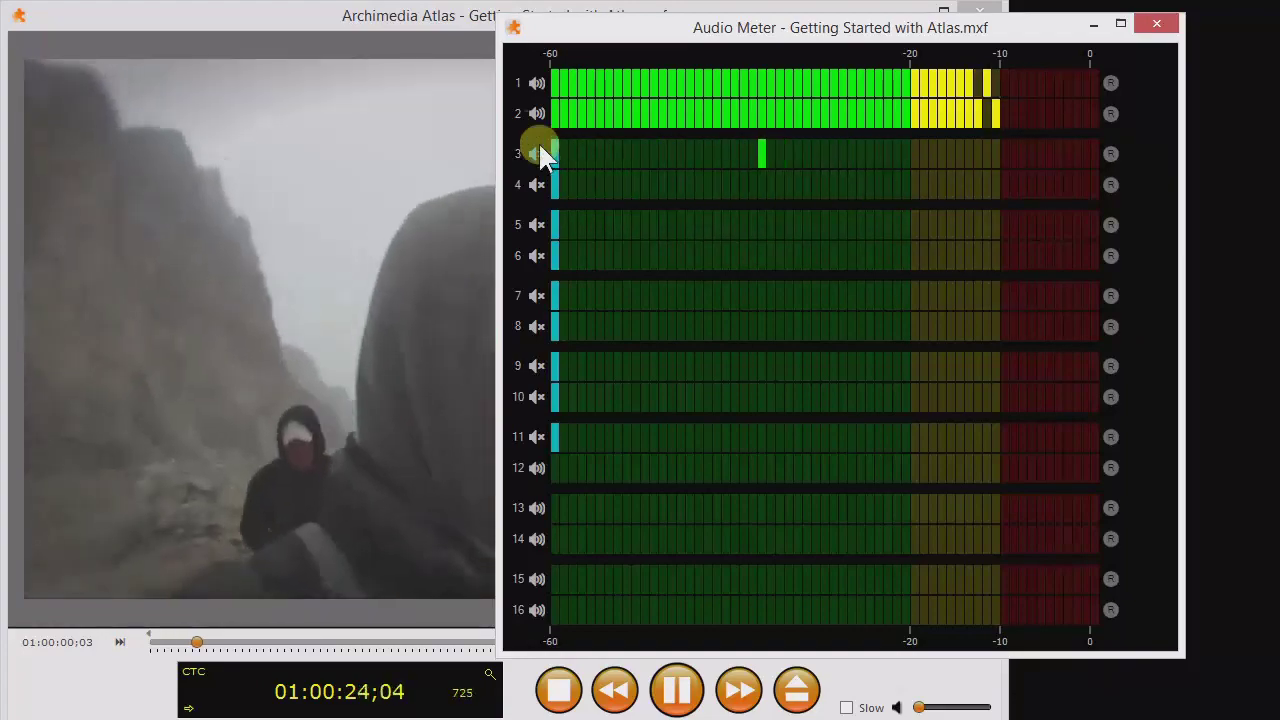
{"action": "left_click", "coordinate": [537, 83]}
{"action": "left_click", "coordinate": [537, 113]}
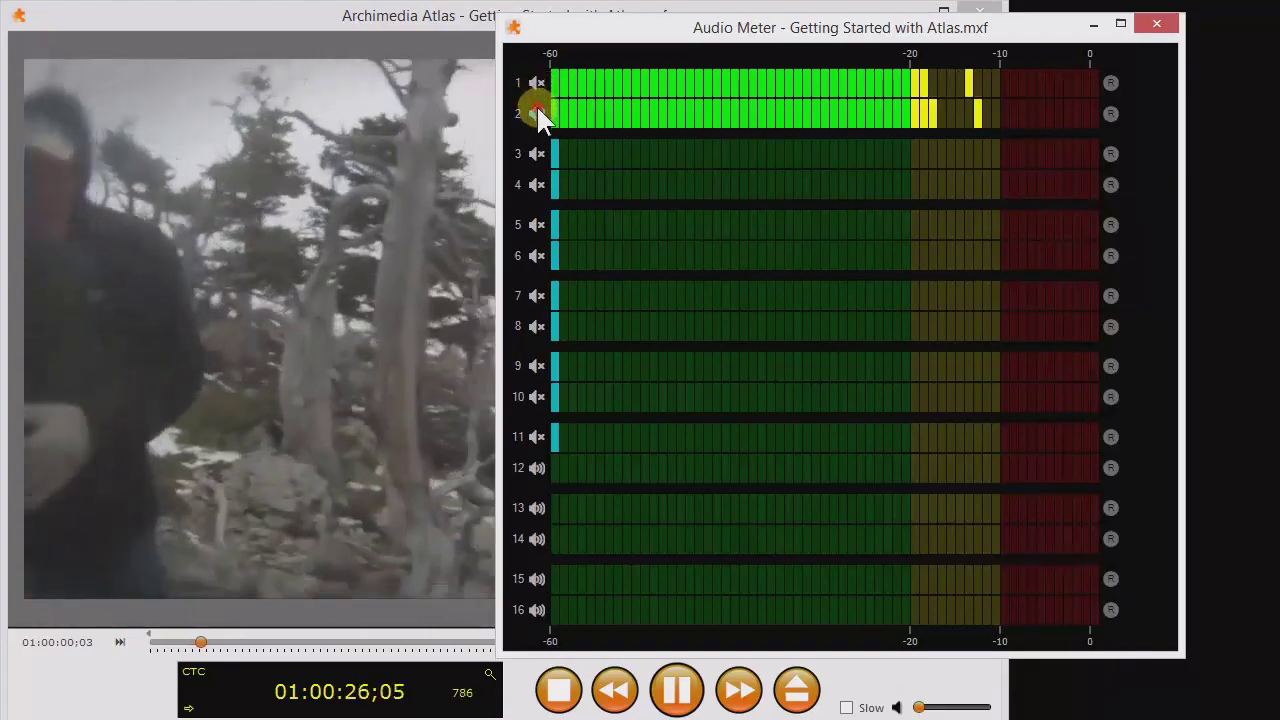
- Unmute channels 3 through 8 in the Audio Meter
{"action": "left_click", "coordinate": [537, 155]}
{"action": "left_click", "coordinate": [539, 185]}
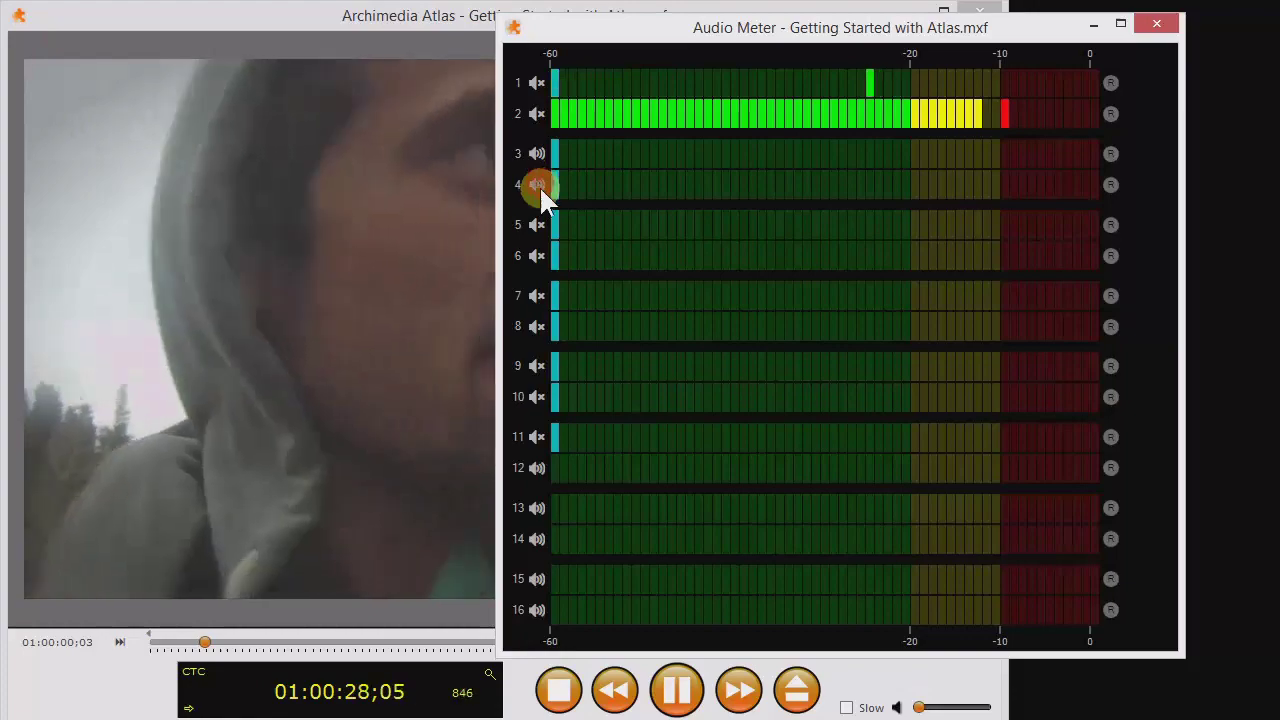
{"action": "left_click", "coordinate": [539, 224]}
{"action": "left_click", "coordinate": [538, 253]}
{"action": "left_click", "coordinate": [537, 294]}
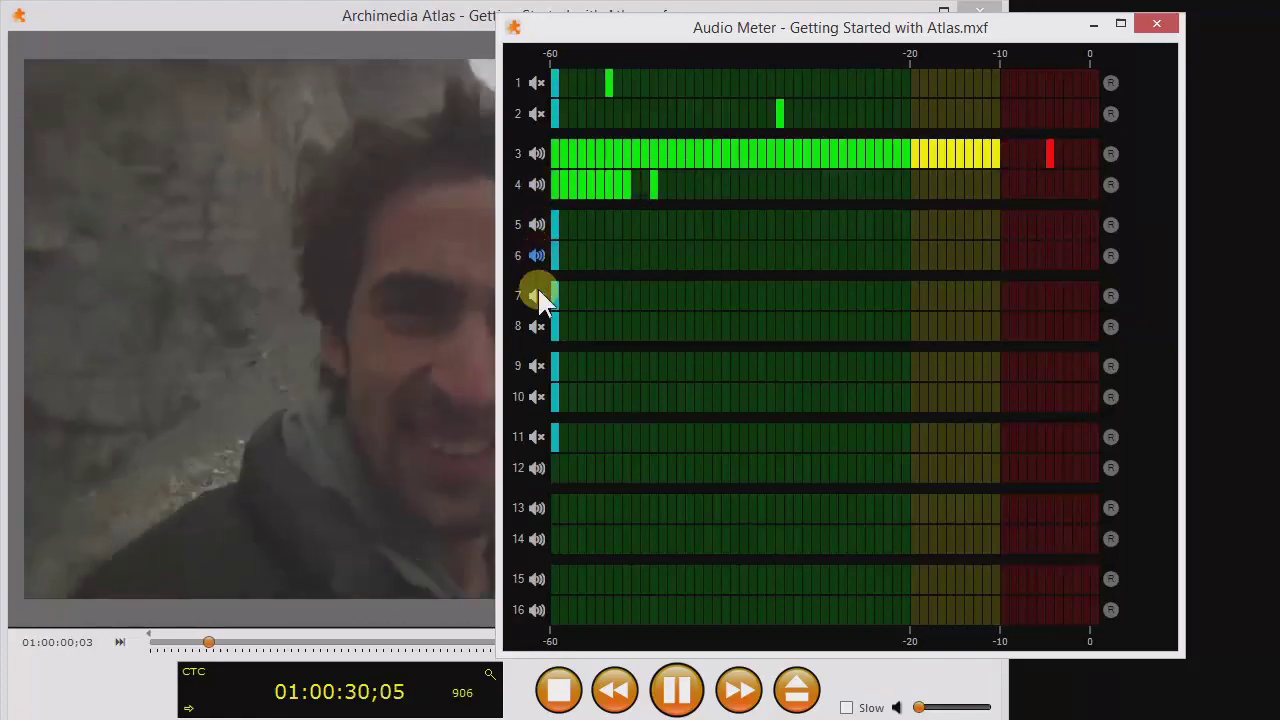
{"action": "left_click", "coordinate": [538, 325]}
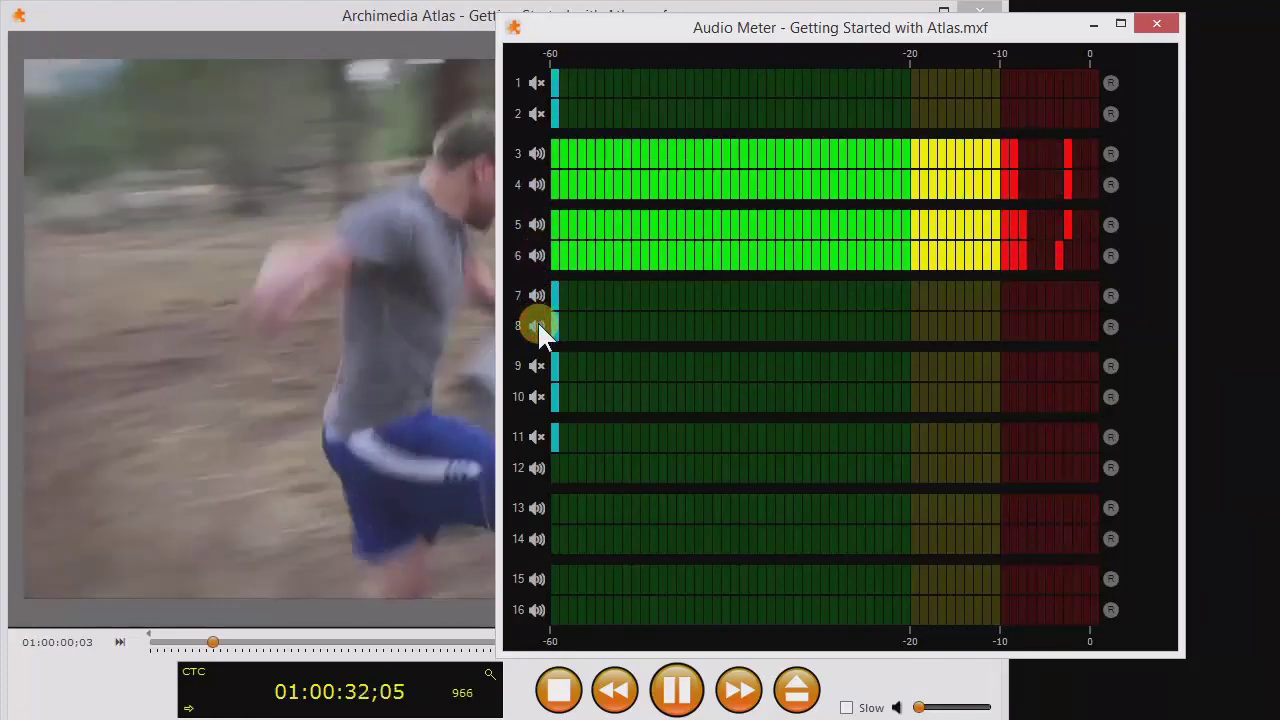
{"action": "left_click", "coordinate": [539, 360]}
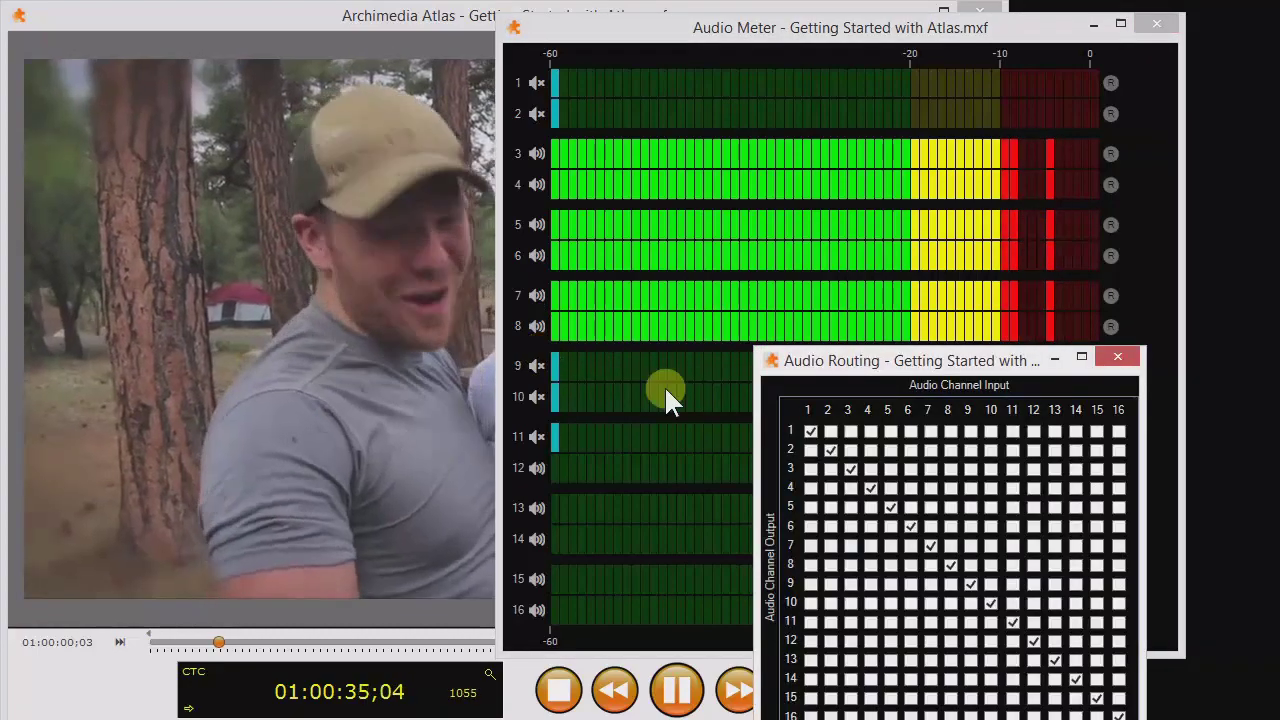
- Route audio input 1 to output 3 and audio input 2 to output 4 in Audio Routing
{"action": "left_click", "coordinate": [806, 431]}
{"action": "left_click", "coordinate": [812, 470]}
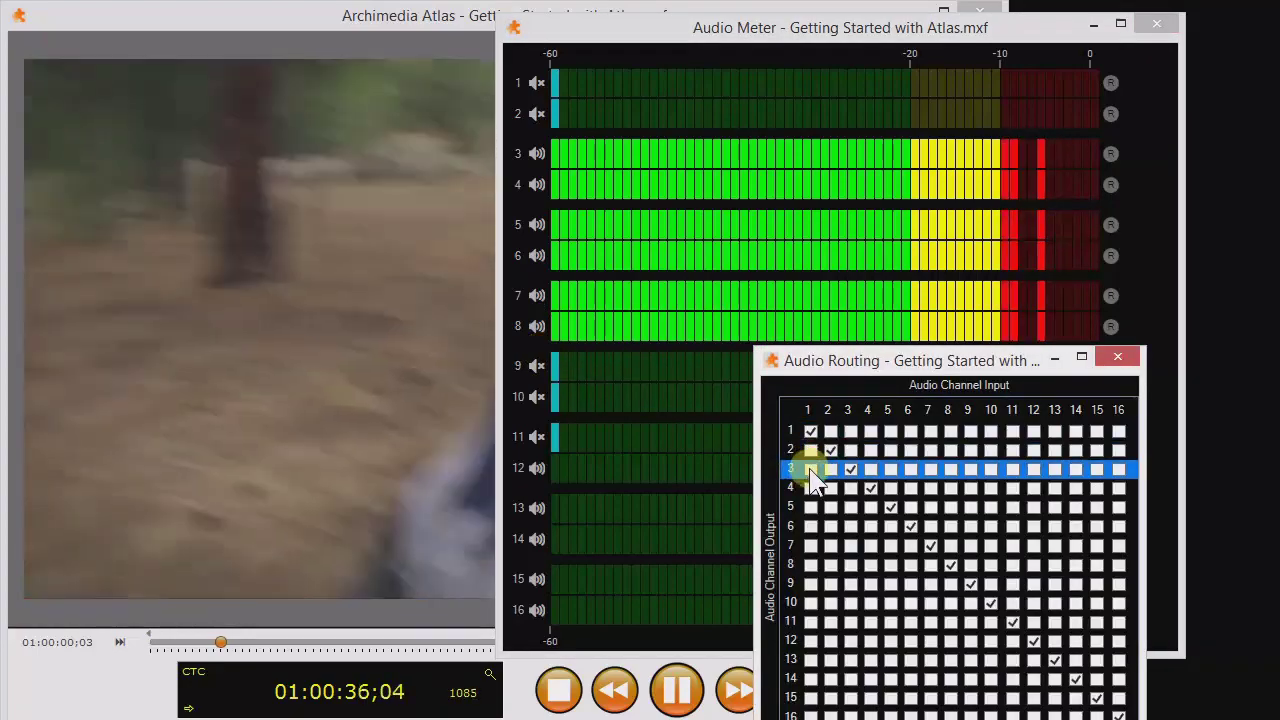
{"action": "left_click", "coordinate": [811, 469]}
{"action": "left_click", "coordinate": [831, 488]}
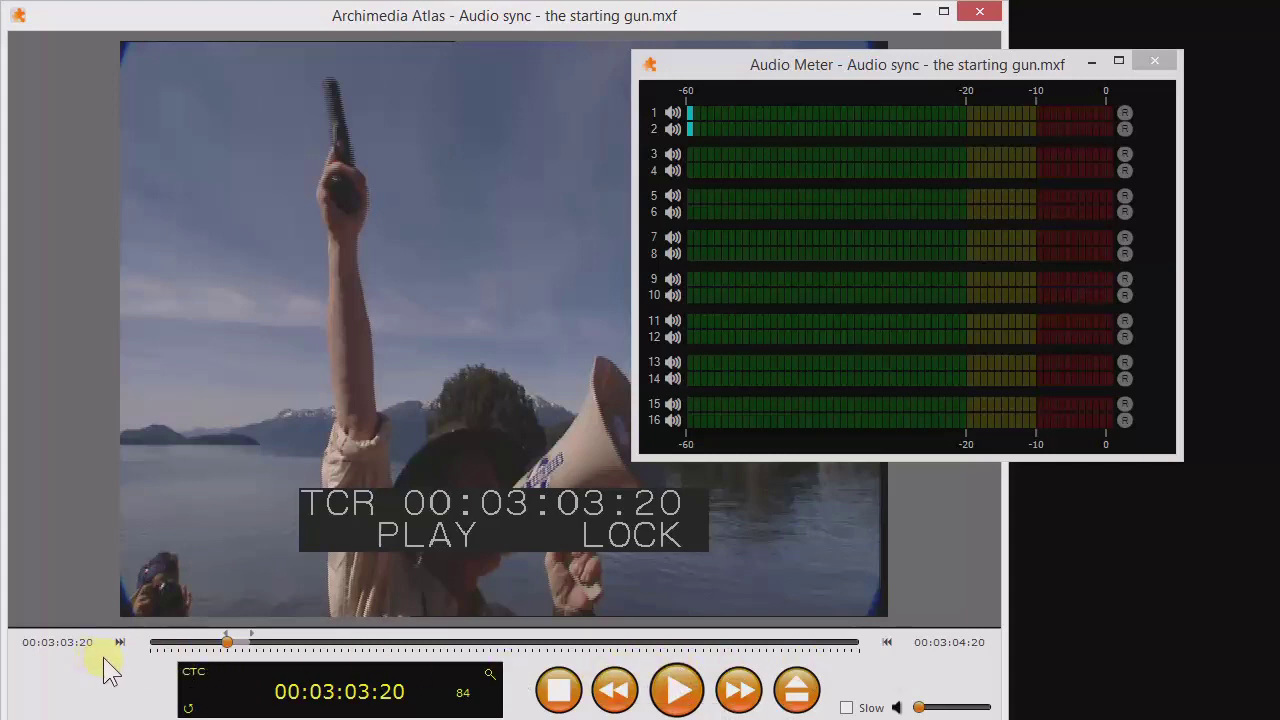
- Enable slow playback and play the starting gun clip forward at 1/4 speed to check audio sync
{"action": "left_click", "coordinate": [846, 707]}
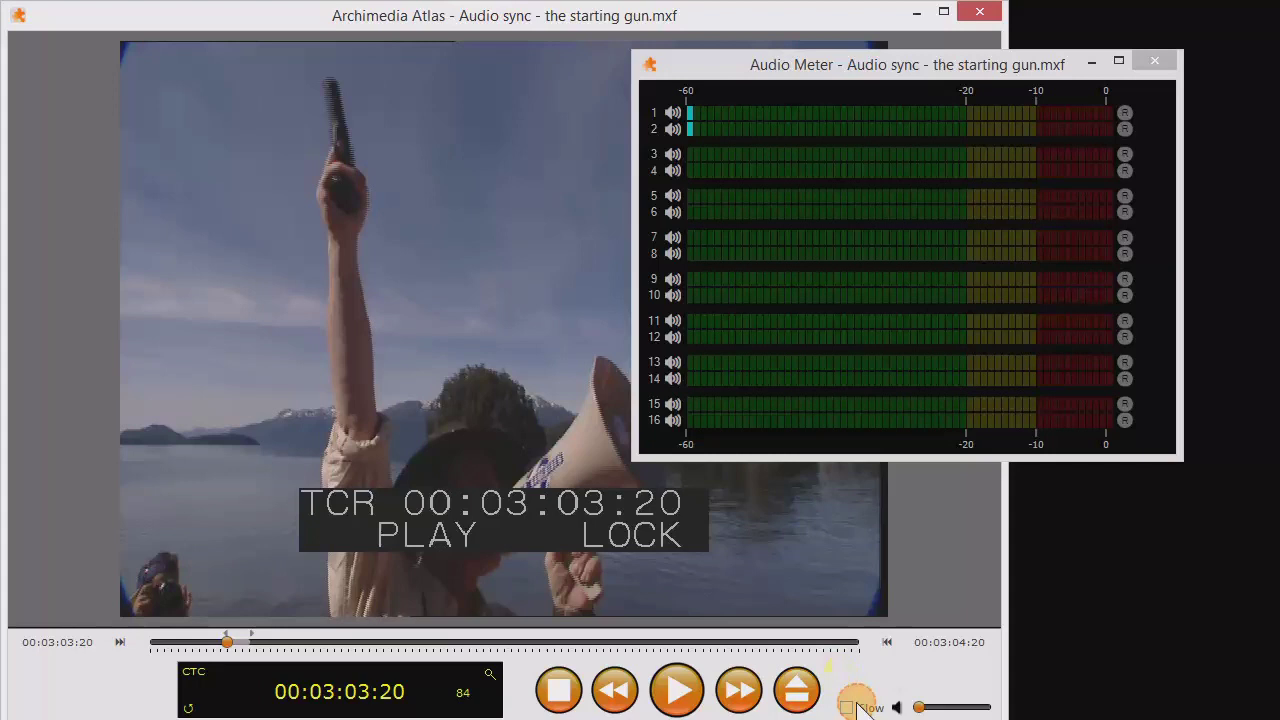
{"action": "left_click", "coordinate": [738, 686]}
{"action": "left_click", "coordinate": [738, 686]}
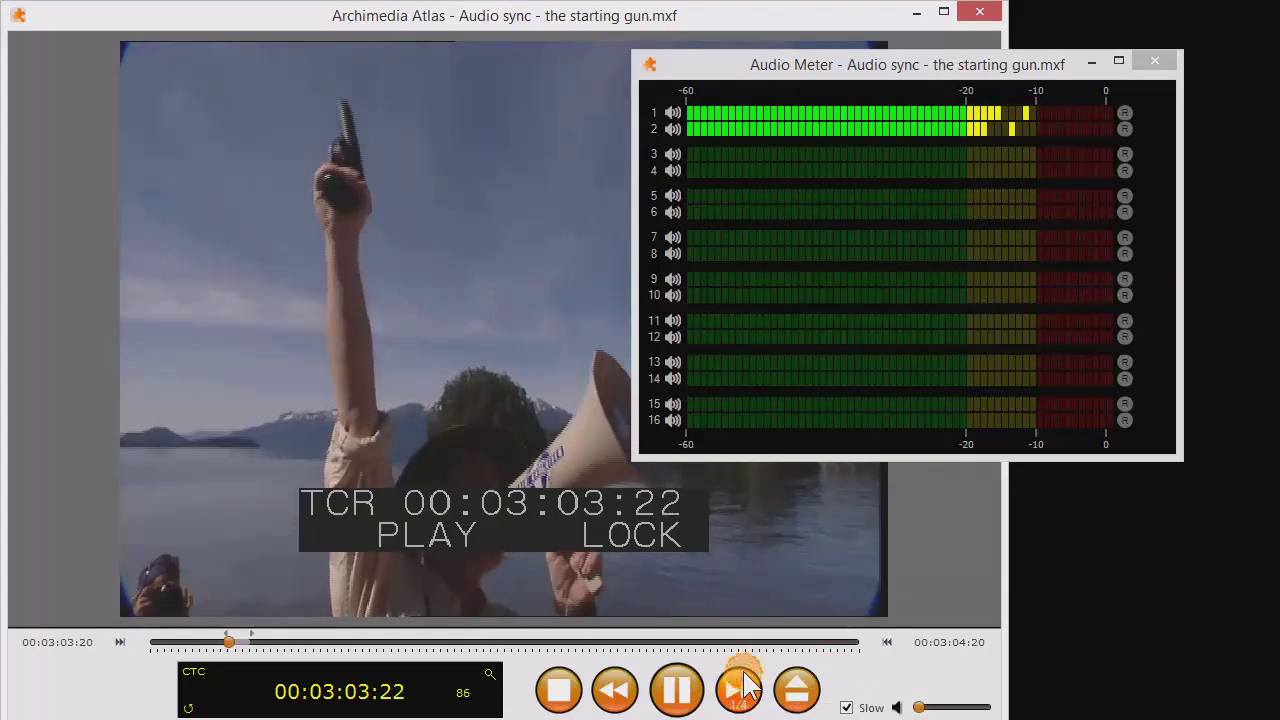
{"action": "left_click", "coordinate": [678, 689]}
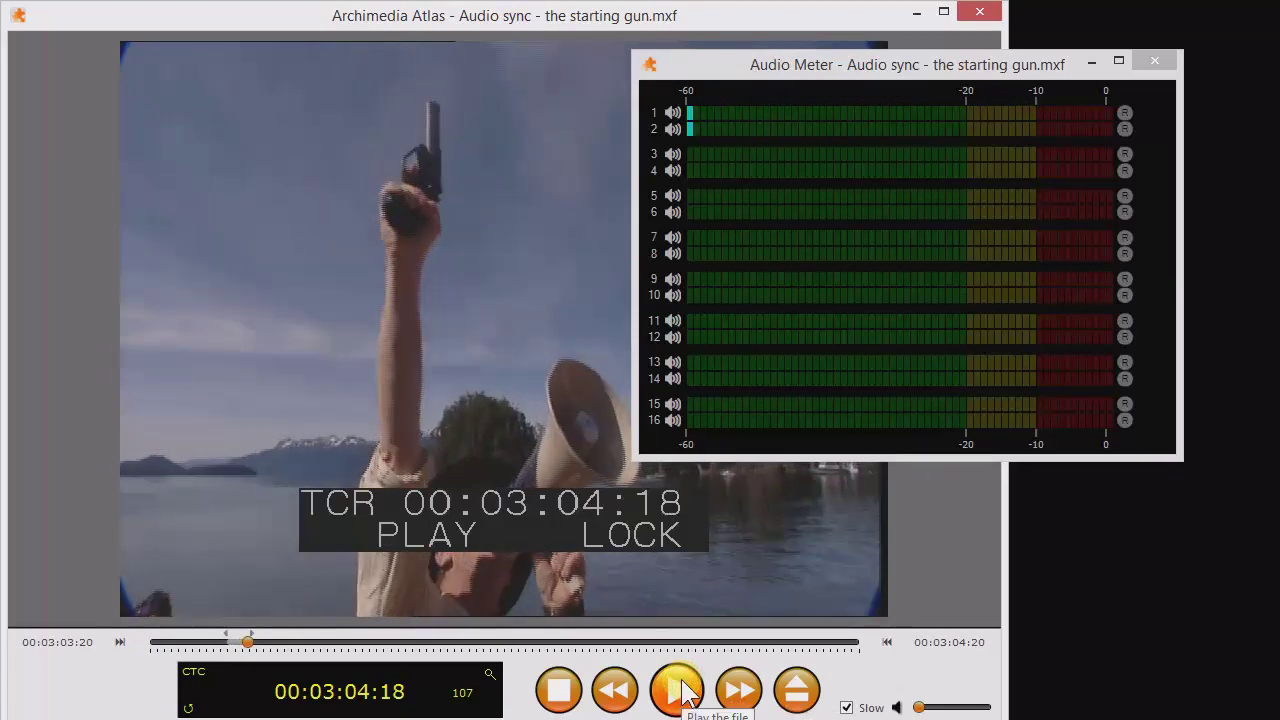
- Replay the starting gun clip at normal speed and in slow motion at 1/16 speed
{"action": "left_click", "coordinate": [678, 689]}
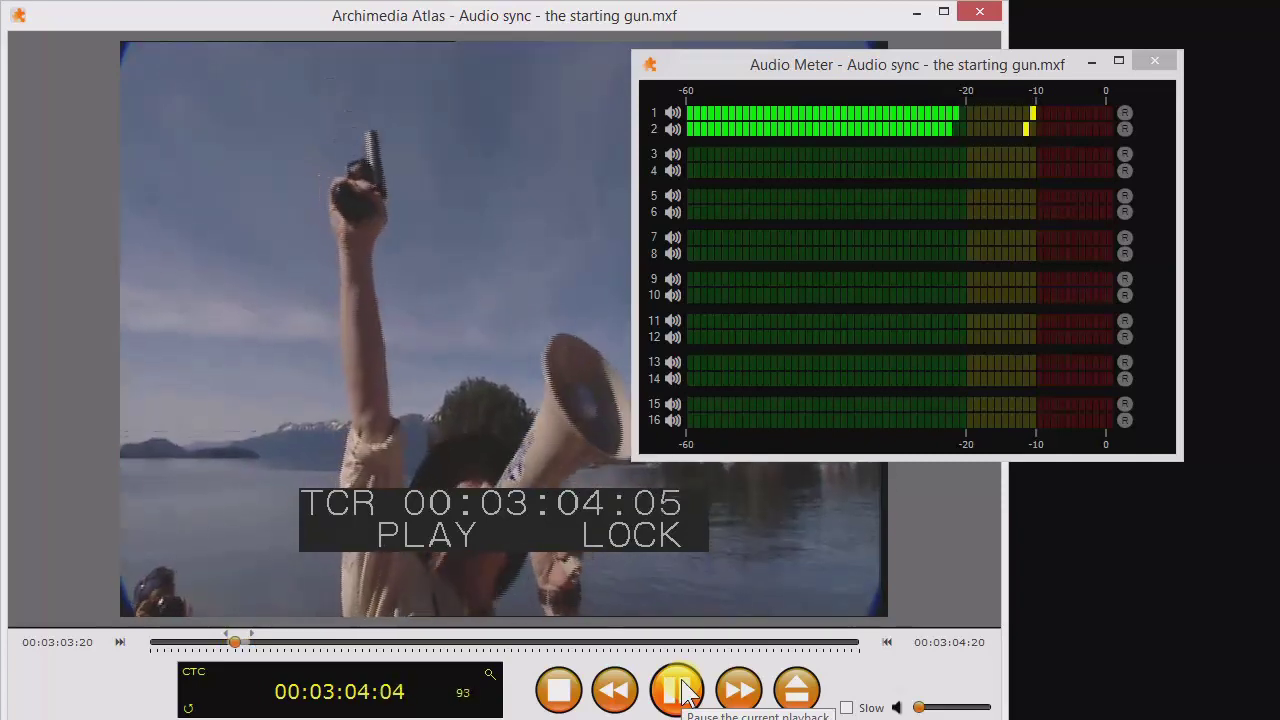
{"action": "left_click", "coordinate": [846, 707]}
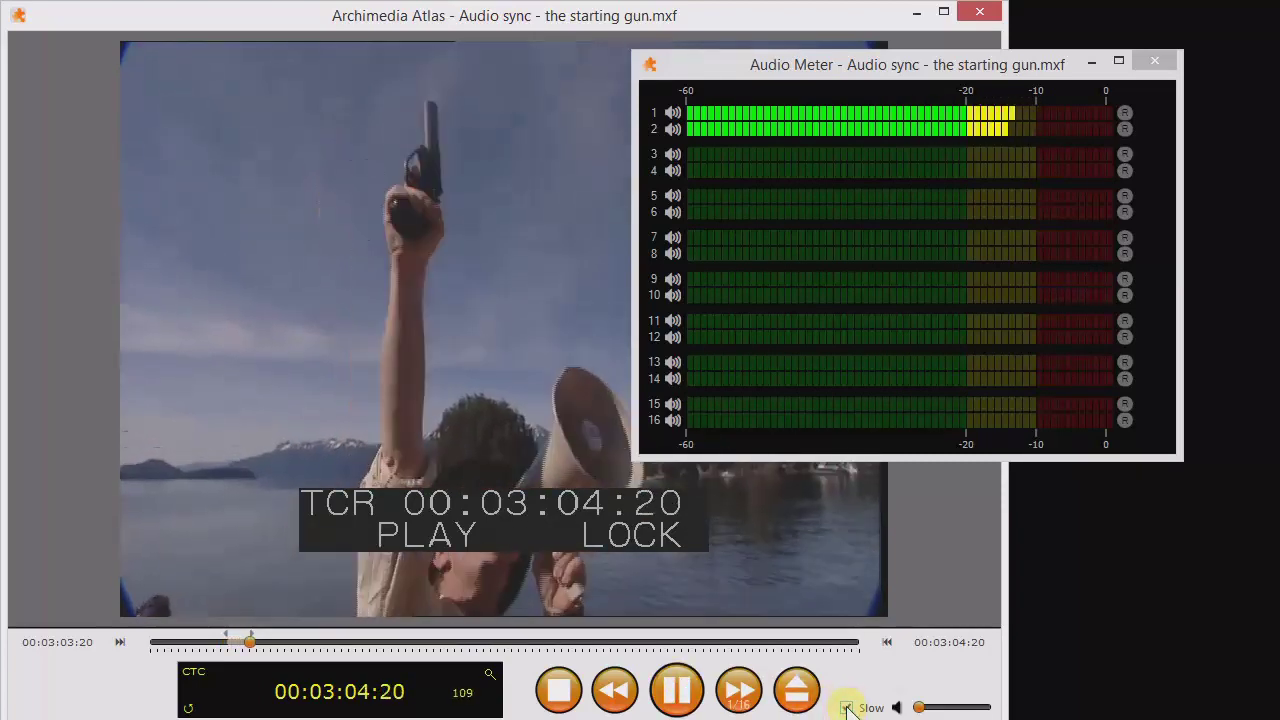
{"action": "left_click", "coordinate": [757, 693]}
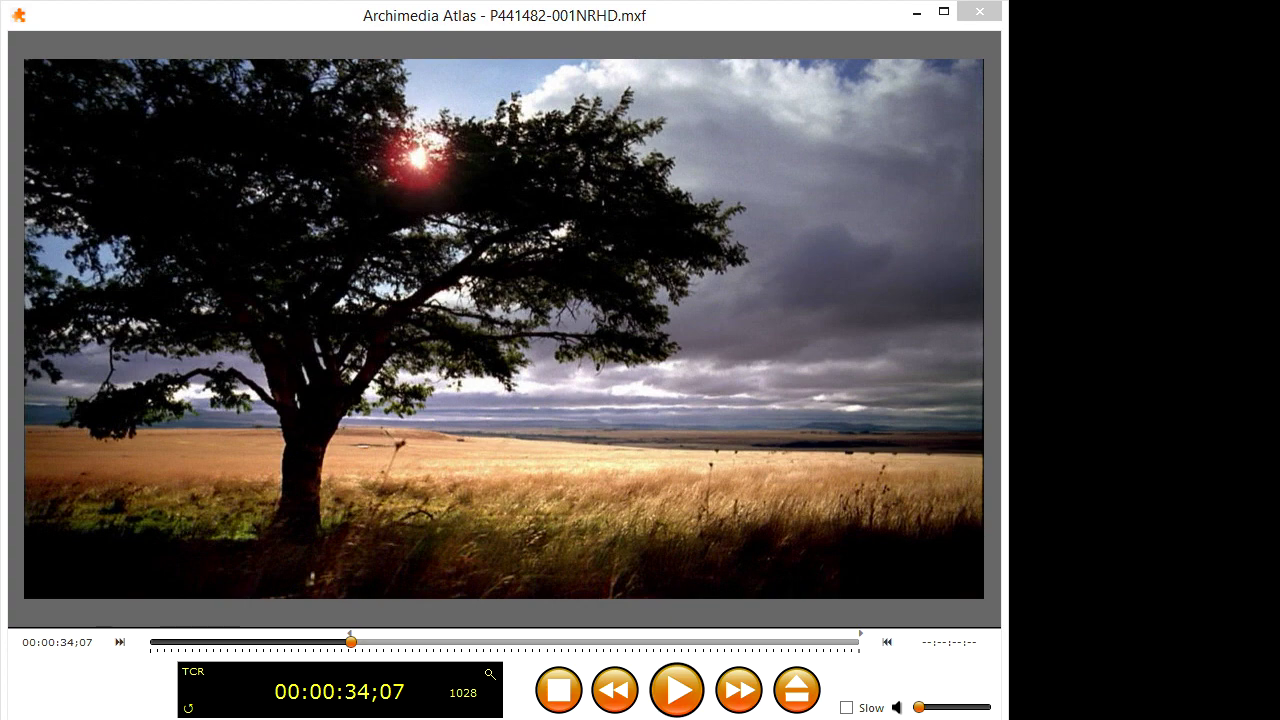
- Show the file properties of P441482-001NRHD.mxf and save them as P441482-001NRHD.mxf.xml in the File Properties folder
{"action": "right_click", "coordinate": [731, 118]}
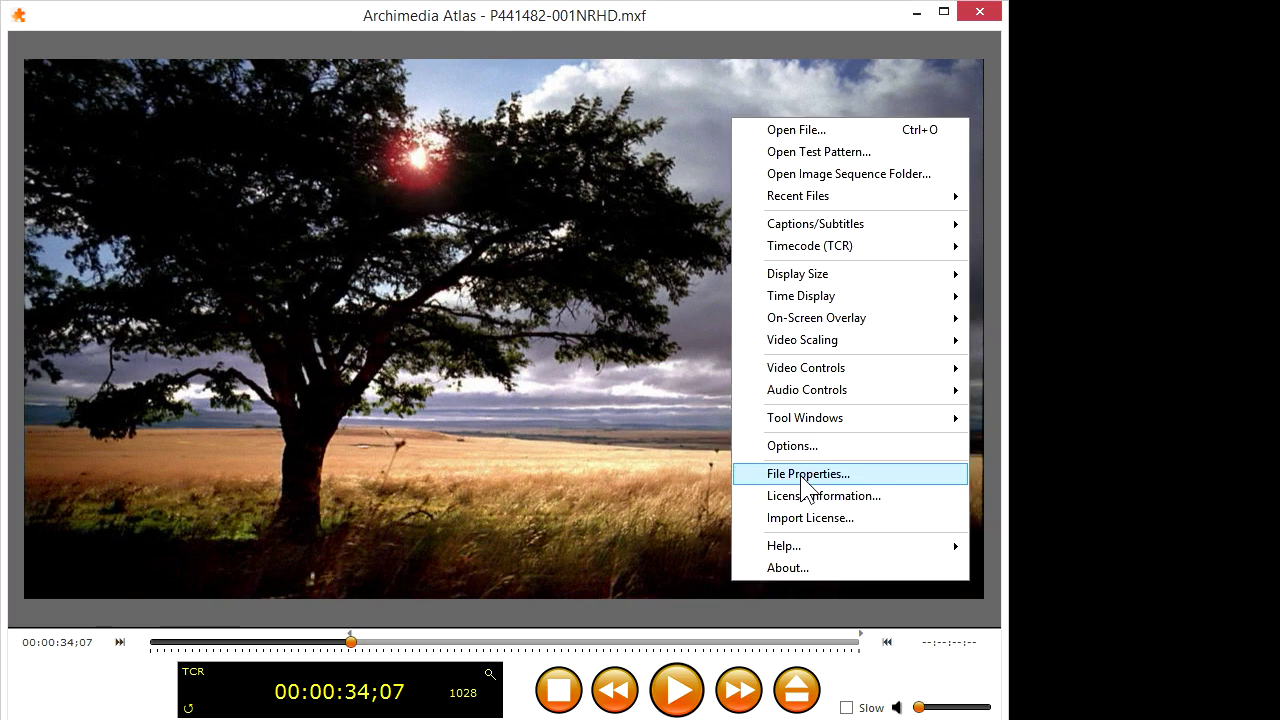
{"action": "left_click", "coordinate": [804, 474]}
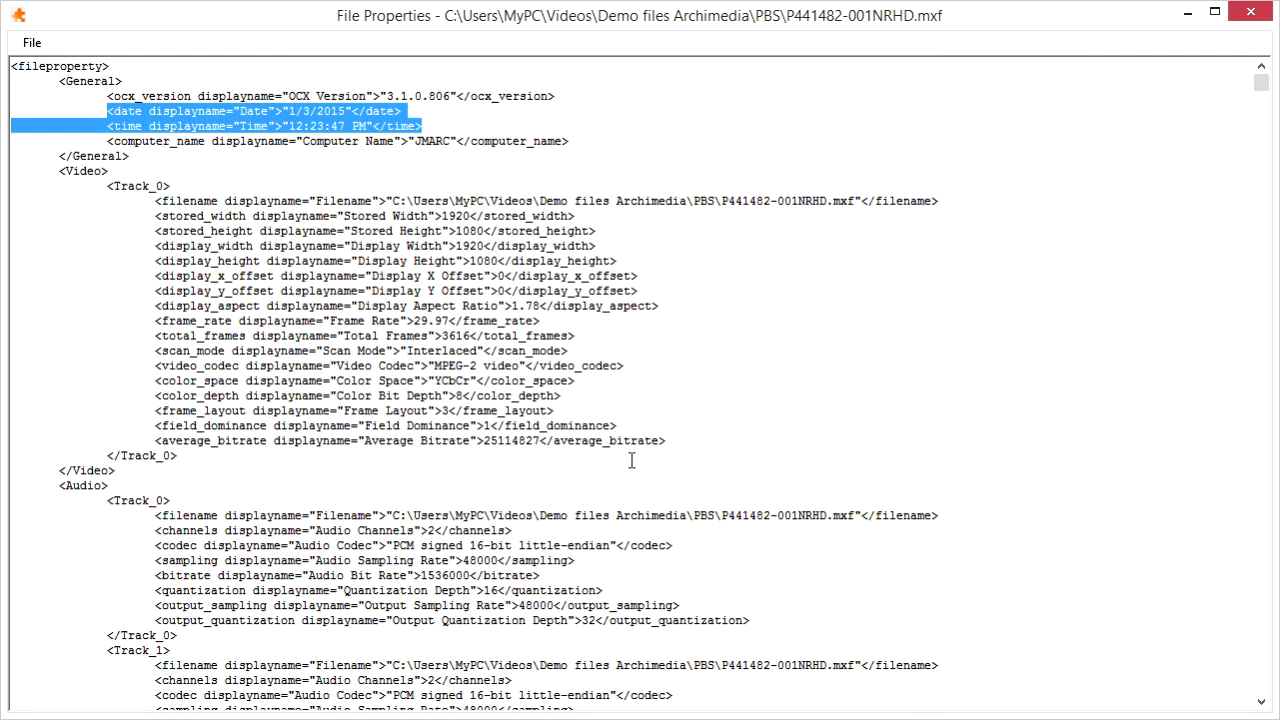
{"action": "left_click", "coordinate": [31, 42]}
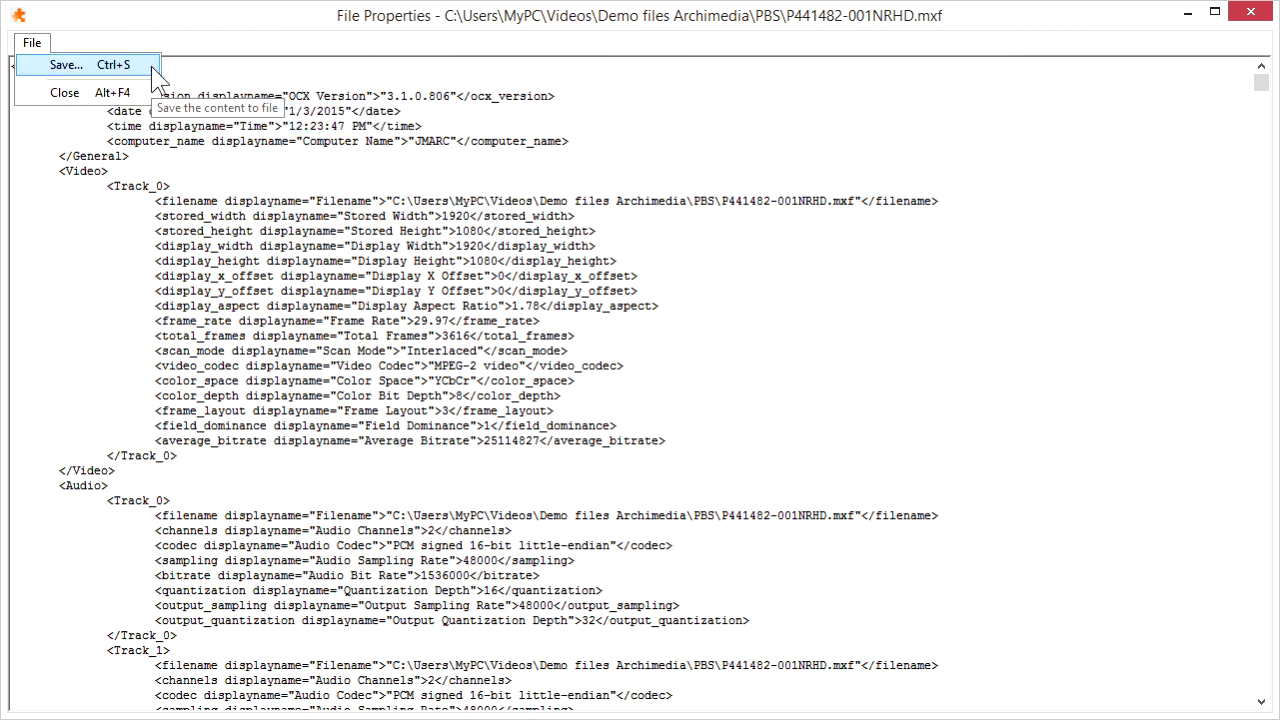
{"action": "left_click", "coordinate": [151, 66]}
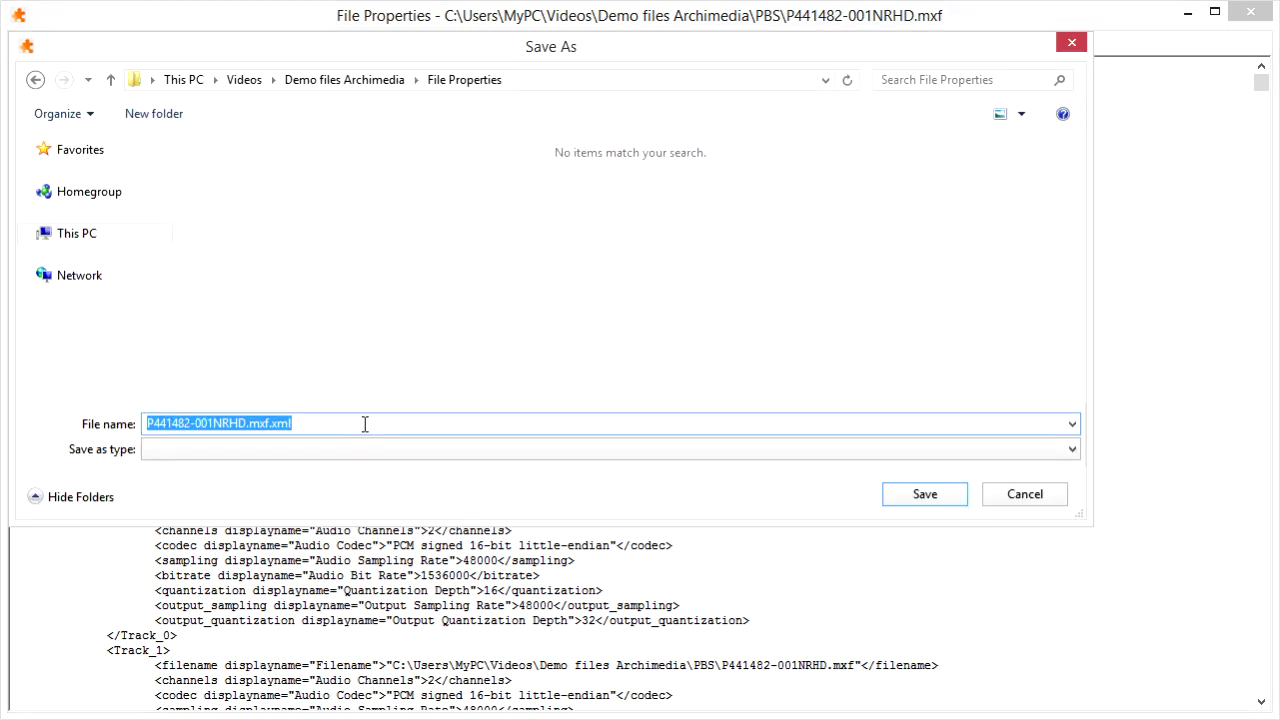
{"action": "key", "text": "Return"}
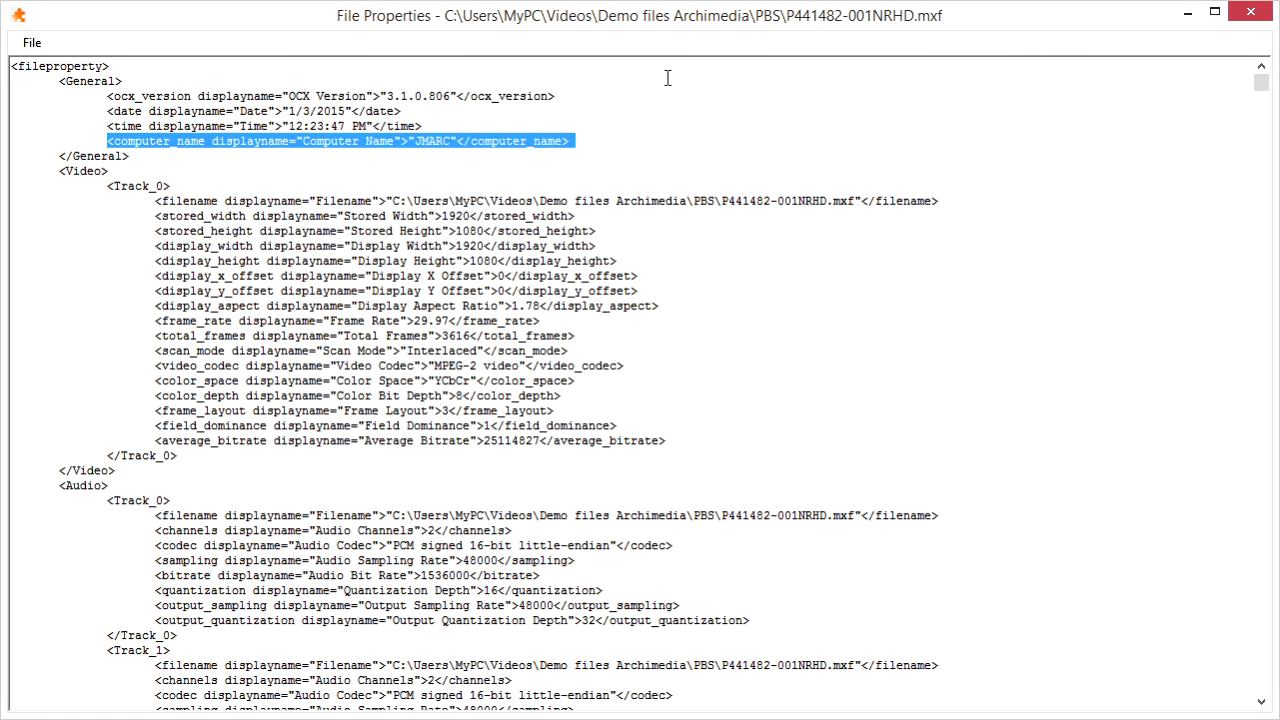
- Highlight the start of the Video section through the Track_0 filename line in the file properties
{"action": "left_click_drag", "start_coordinate": [59, 171], "coordinate": [938, 201]}
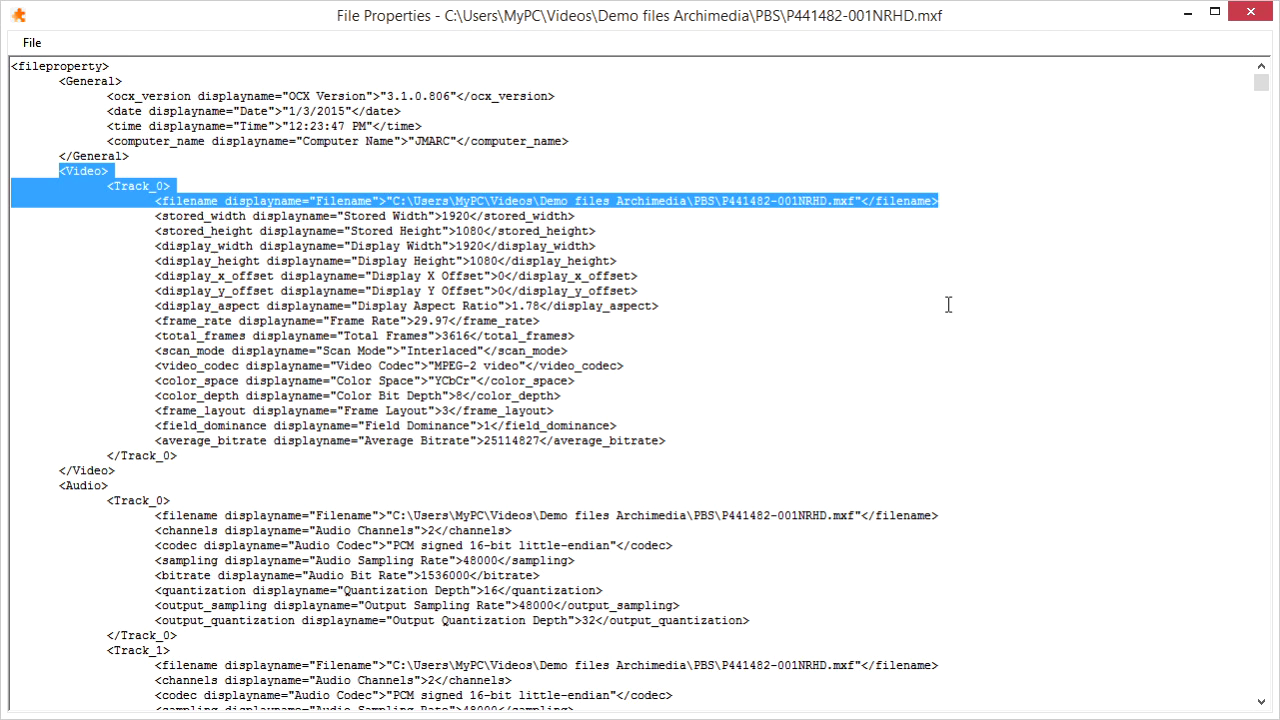
- Highlight the video track's property lines from stored width to average bitrate, and the audio track entries in the Audio section
{"action": "left_click_drag", "start_coordinate": [155, 216], "coordinate": [672, 441]}
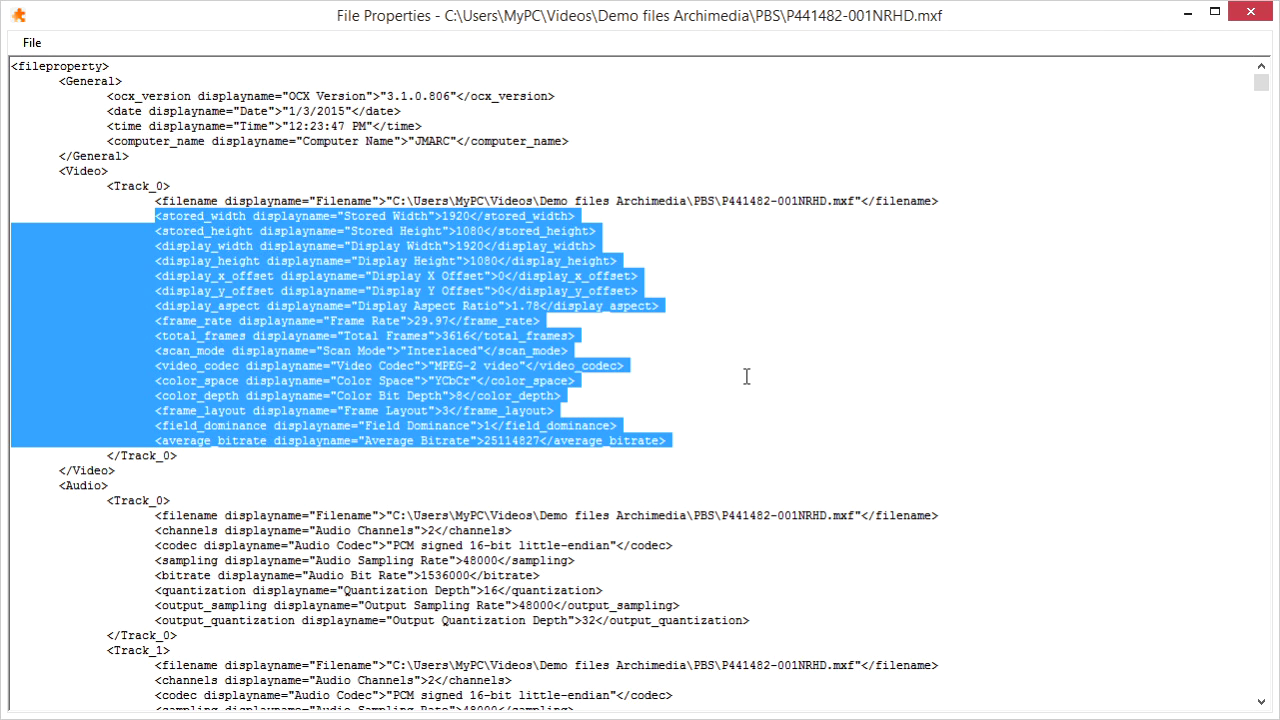
{"action": "left_click_drag", "start_coordinate": [59, 485], "coordinate": [180, 665]}
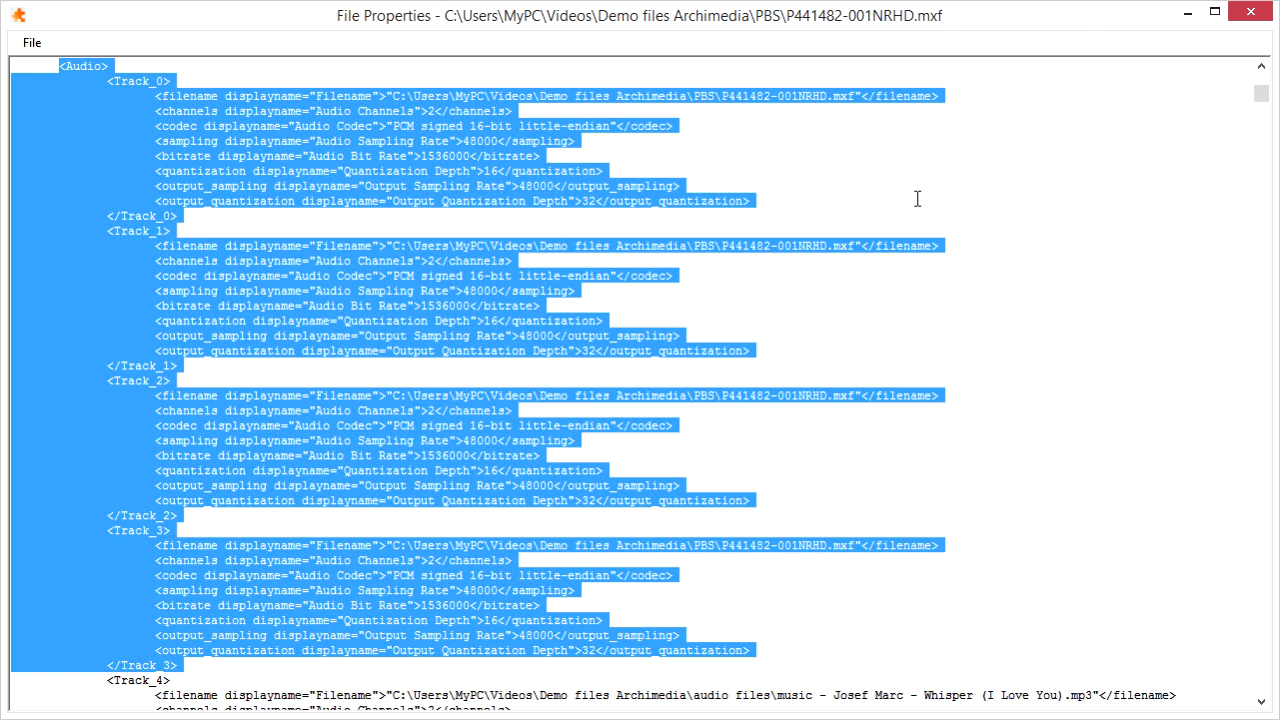
{"action": "scroll", "coordinate": [917, 199], "scroll_direction": "down", "scroll_amount": 14}
{"action": "left_click", "coordinate": [181, 351], "text": "shift"}
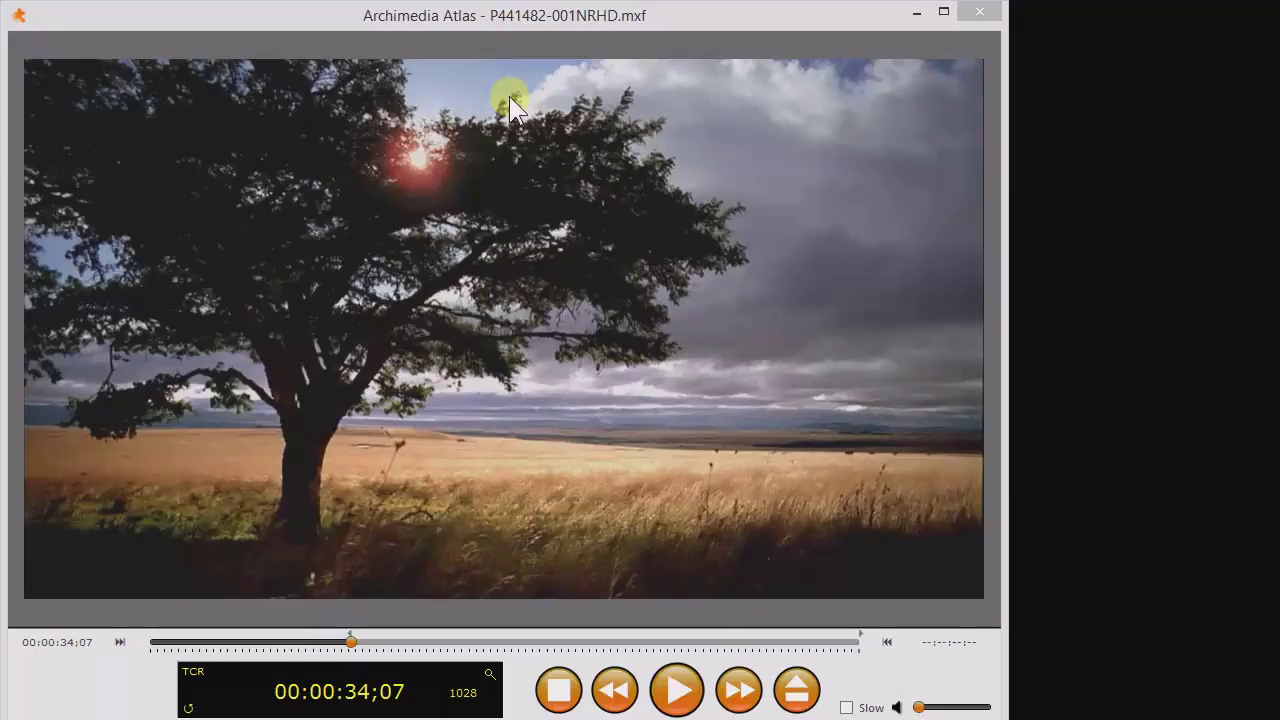
- Examine the file opening options and the list of recent files
{"action": "right_click", "coordinate": [509, 96]}
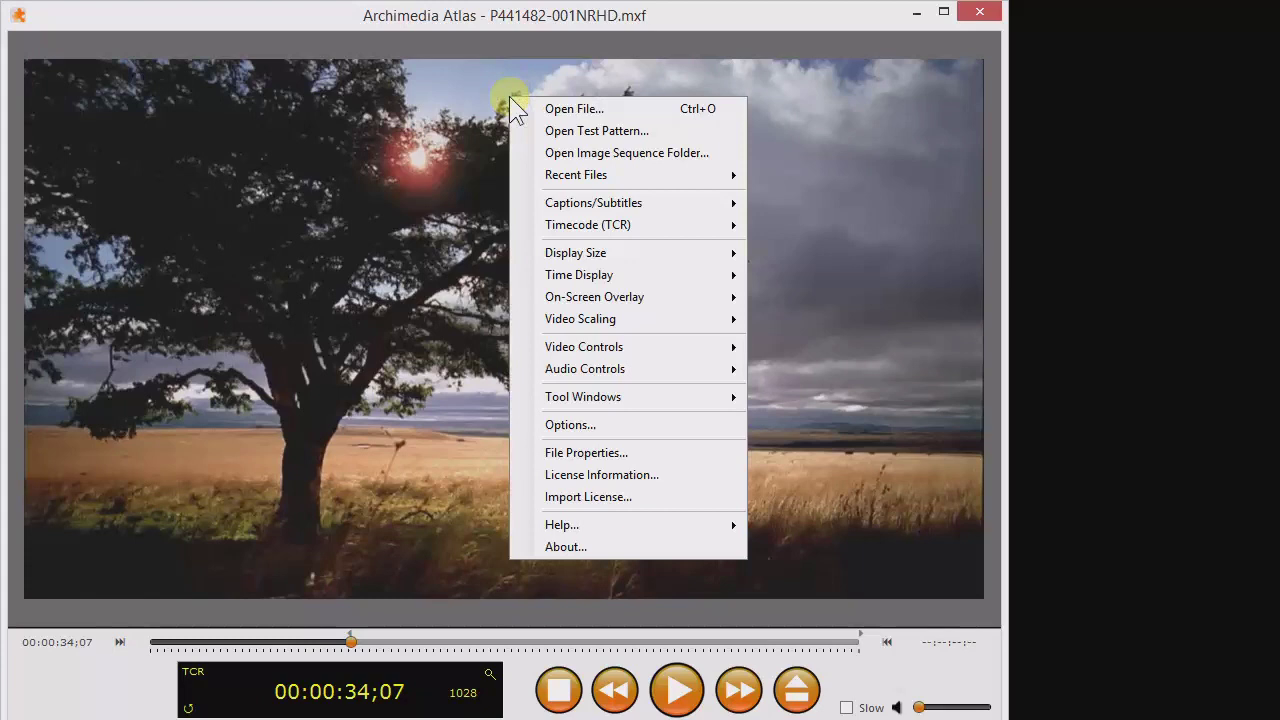
{"action": "left_click", "coordinate": [528, 134]}
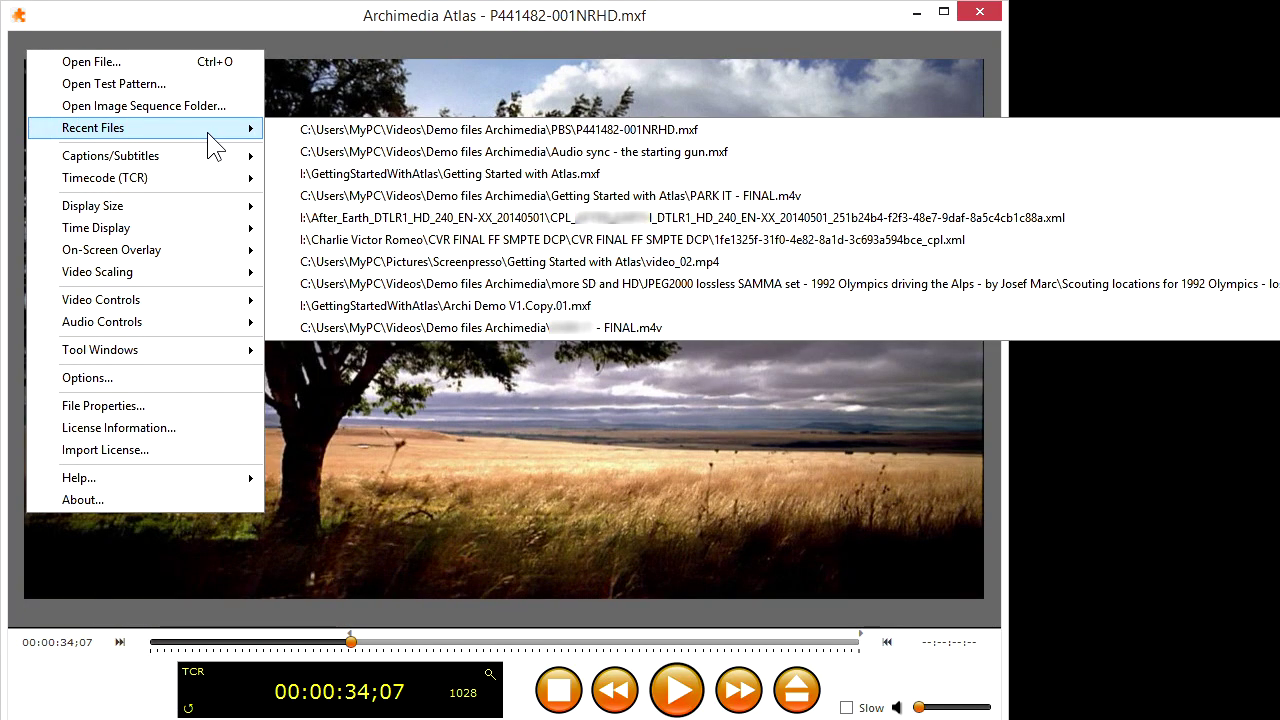
{"action": "left_click", "coordinate": [111, 95]}
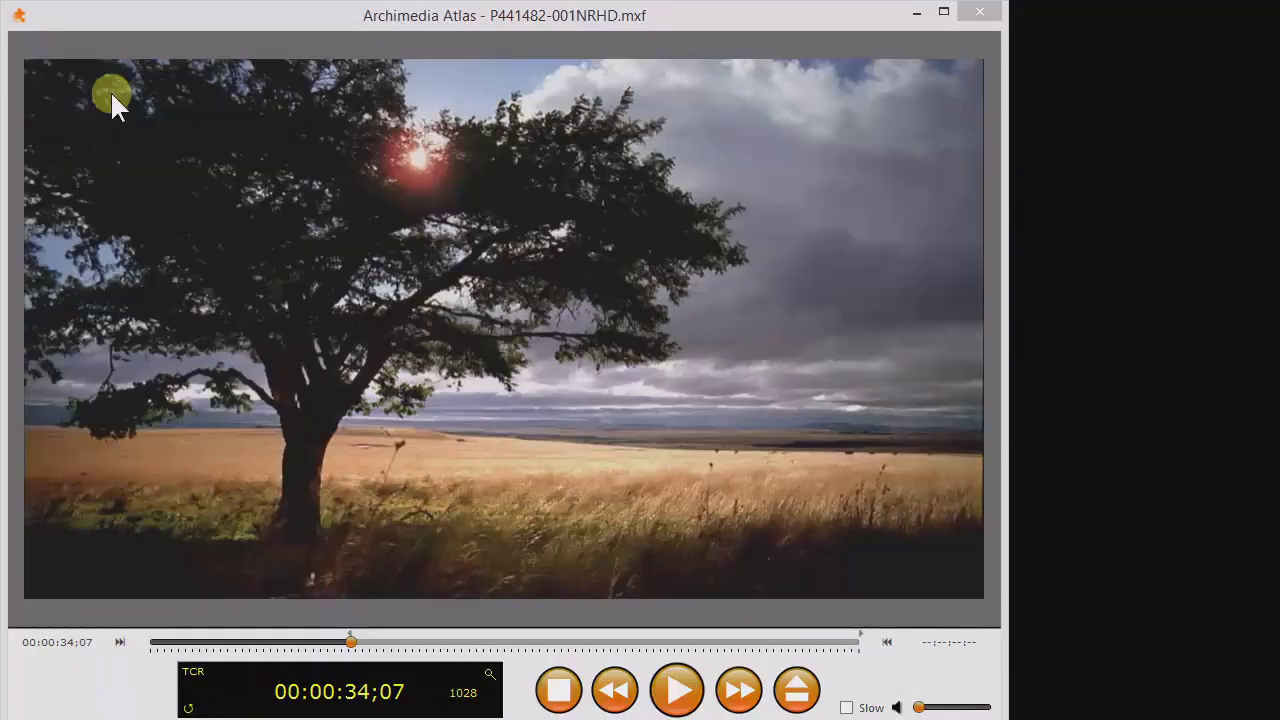
- Examine the captions, timecode, display size, zoom, full screen, aspect ratio and on-screen overlay options available for the clip
{"action": "right_click", "coordinate": [112, 97]}
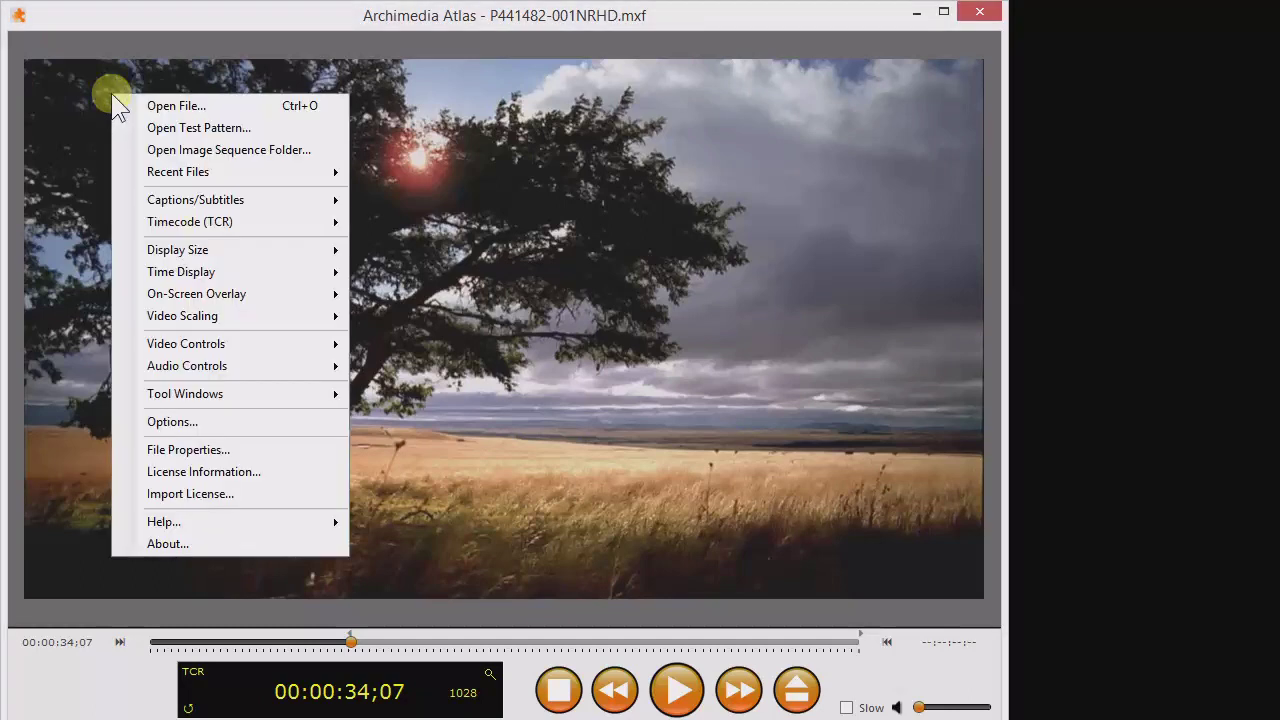
{"action": "mouse_move", "coordinate": [292, 200]}
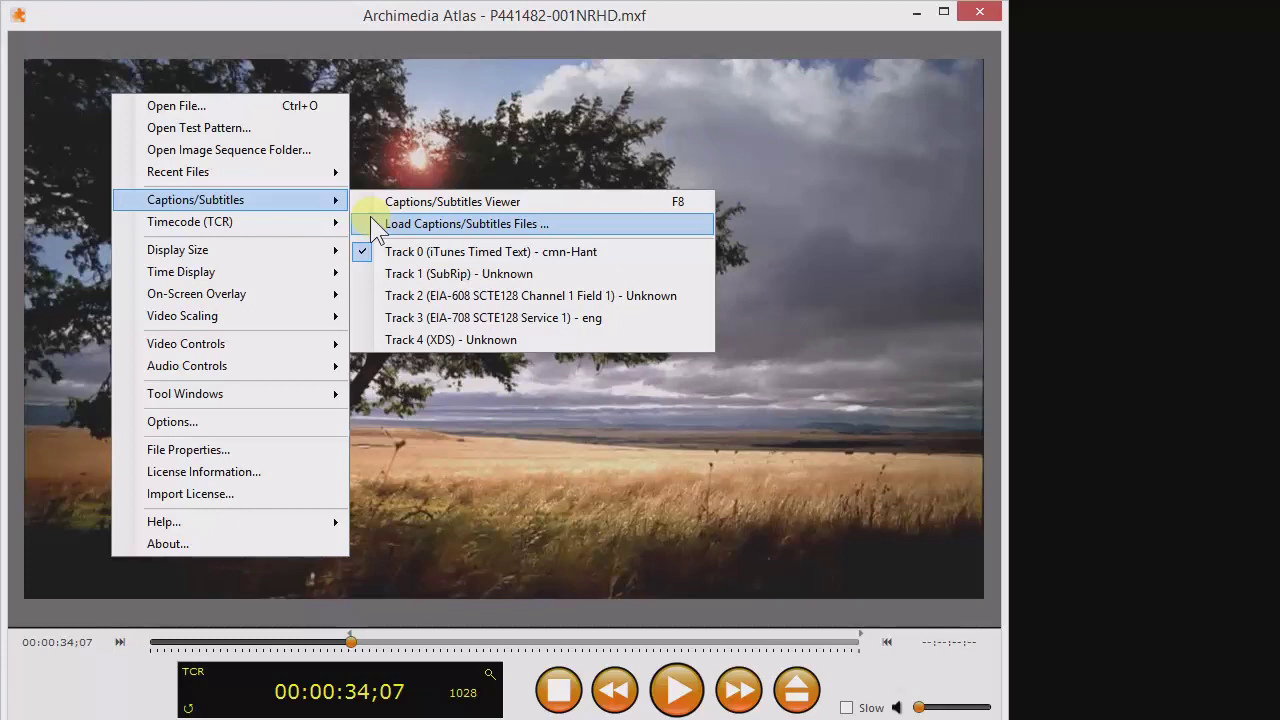
{"action": "mouse_move", "coordinate": [345, 227]}
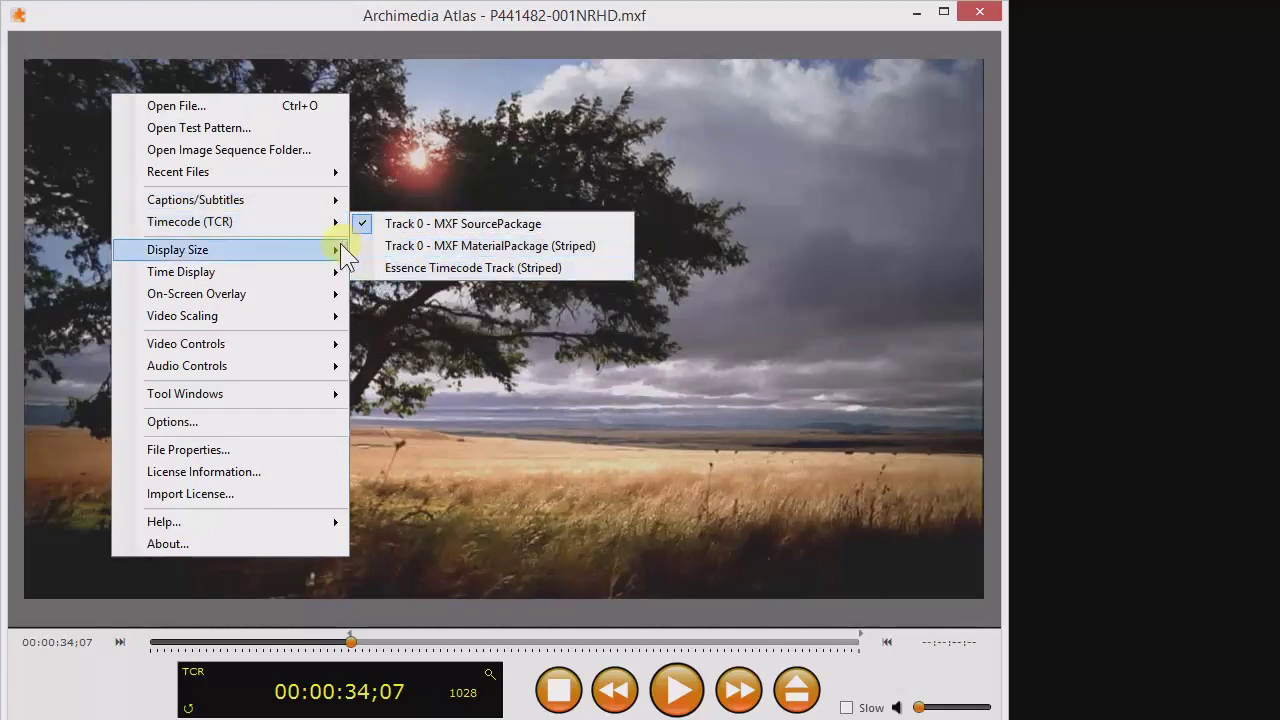
{"action": "mouse_move", "coordinate": [338, 249]}
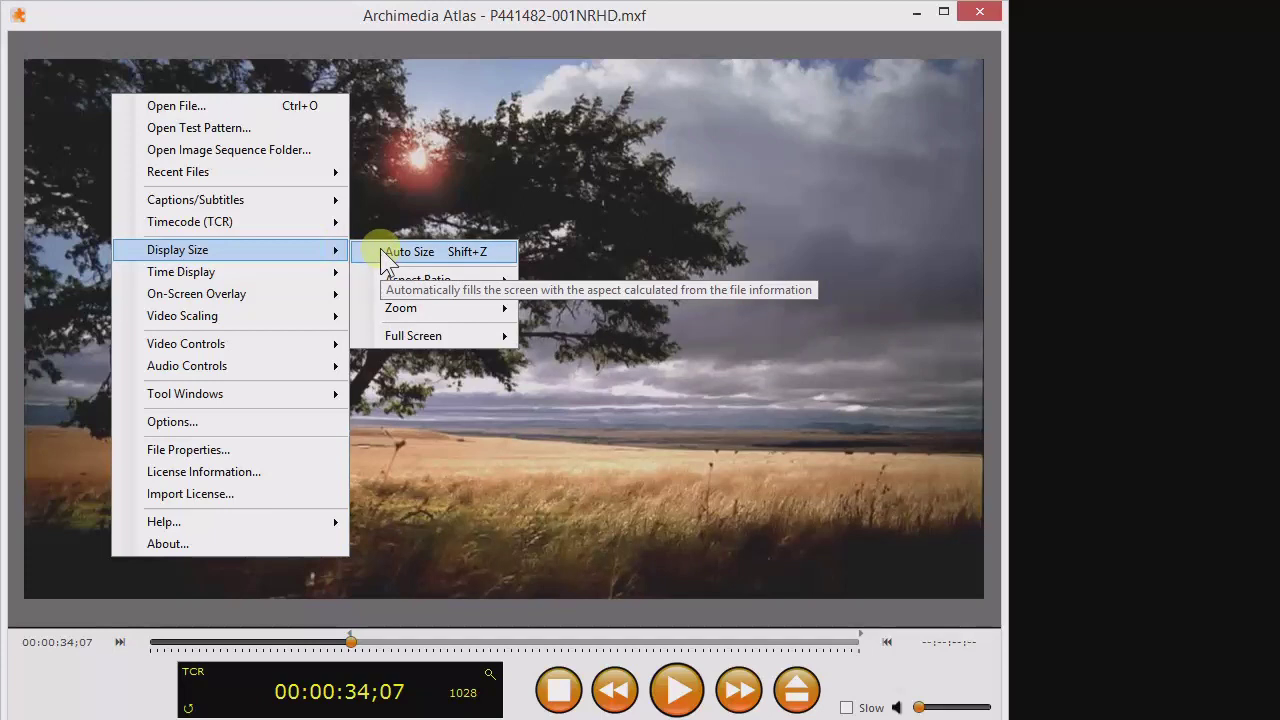
{"action": "mouse_move", "coordinate": [486, 310]}
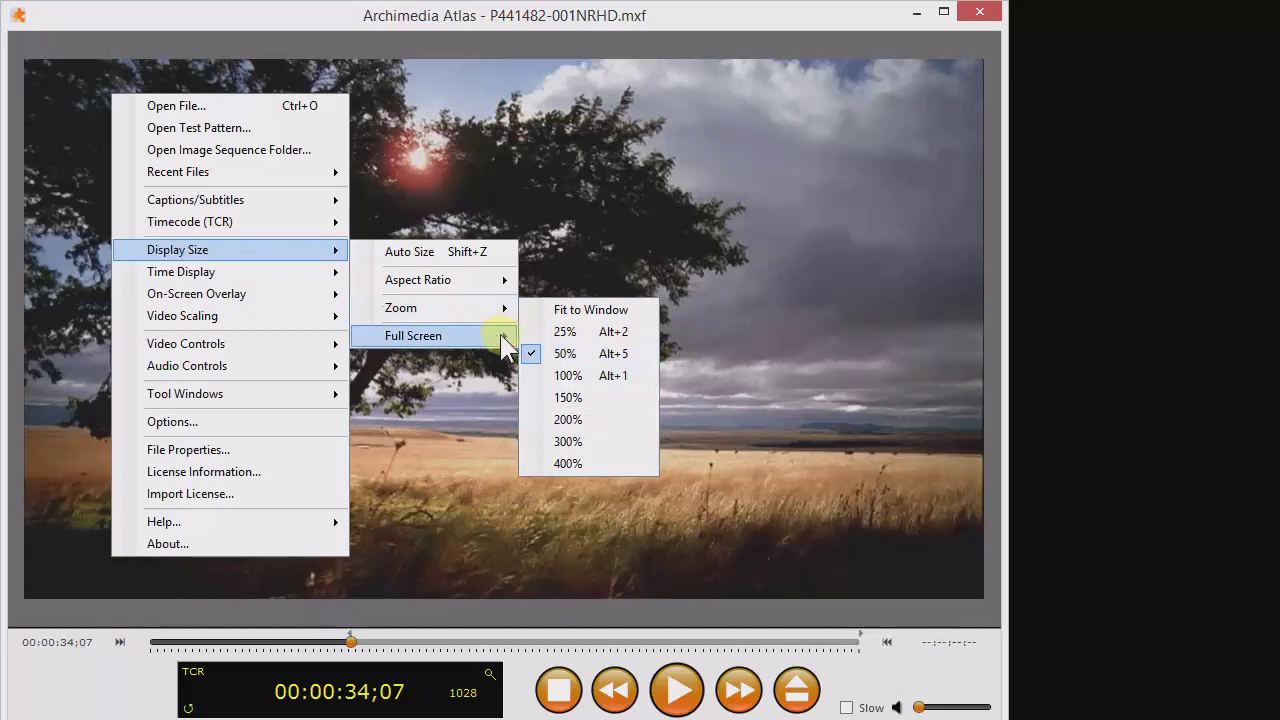
{"action": "mouse_move", "coordinate": [500, 345]}
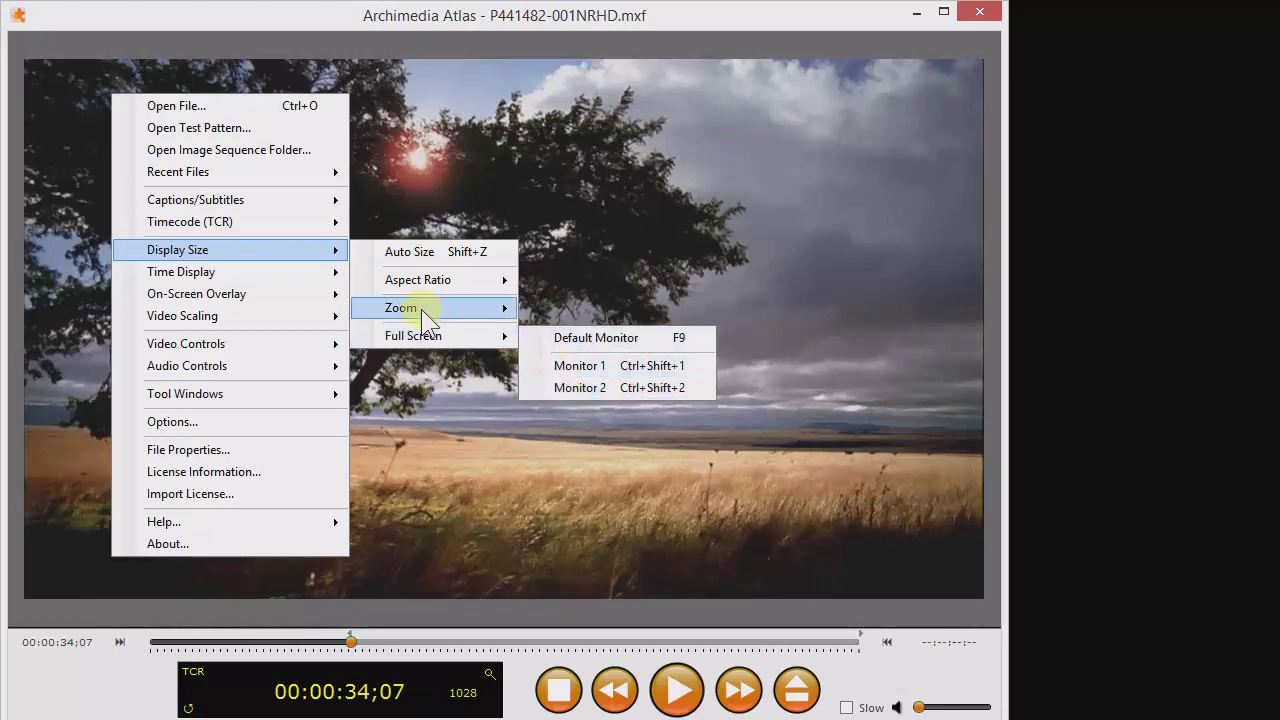
{"action": "mouse_move", "coordinate": [372, 283]}
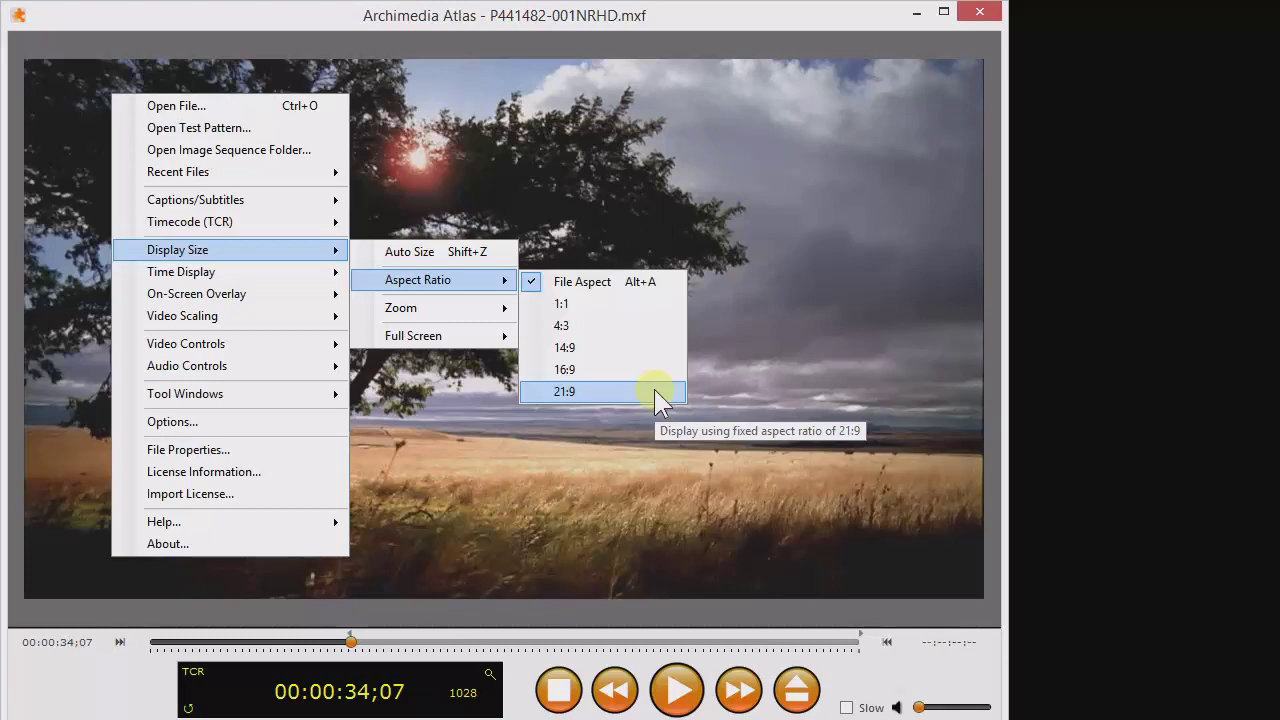
{"action": "mouse_move", "coordinate": [323, 278]}
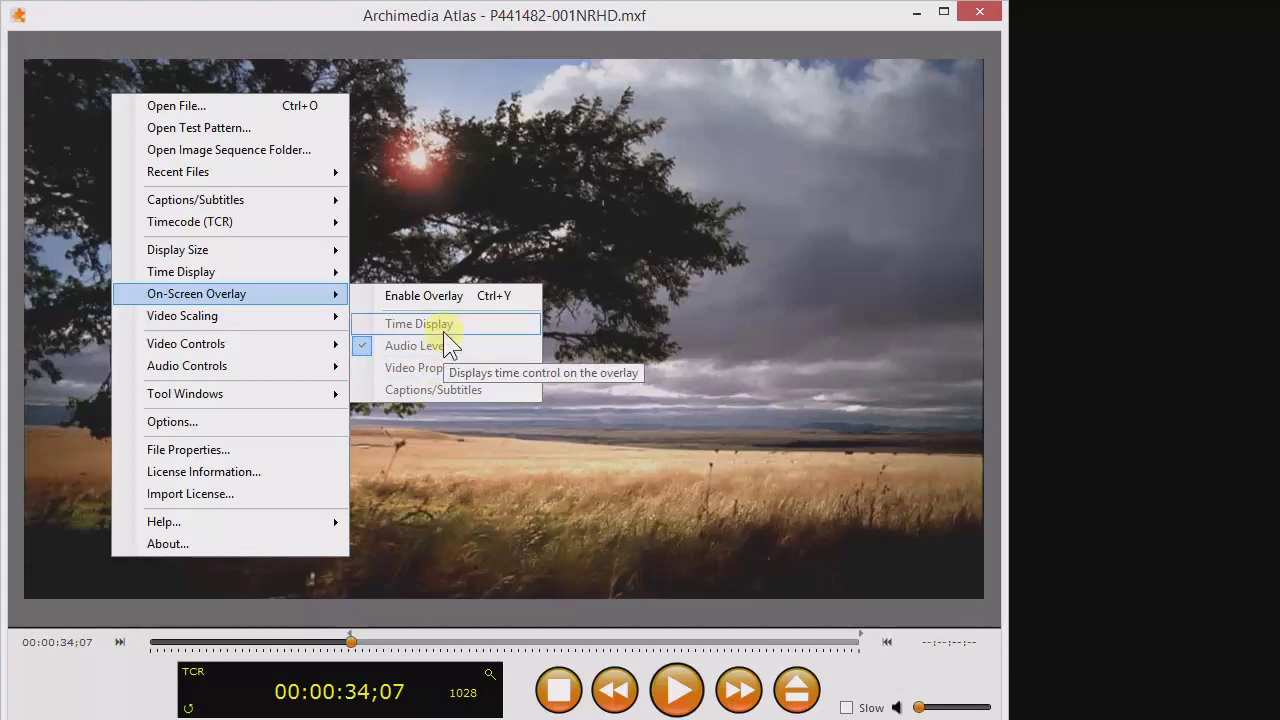
- Try a custom video scaling width of 1906 with the aspect ratio kept, and close the scaling settings
{"action": "mouse_move", "coordinate": [338, 317]}
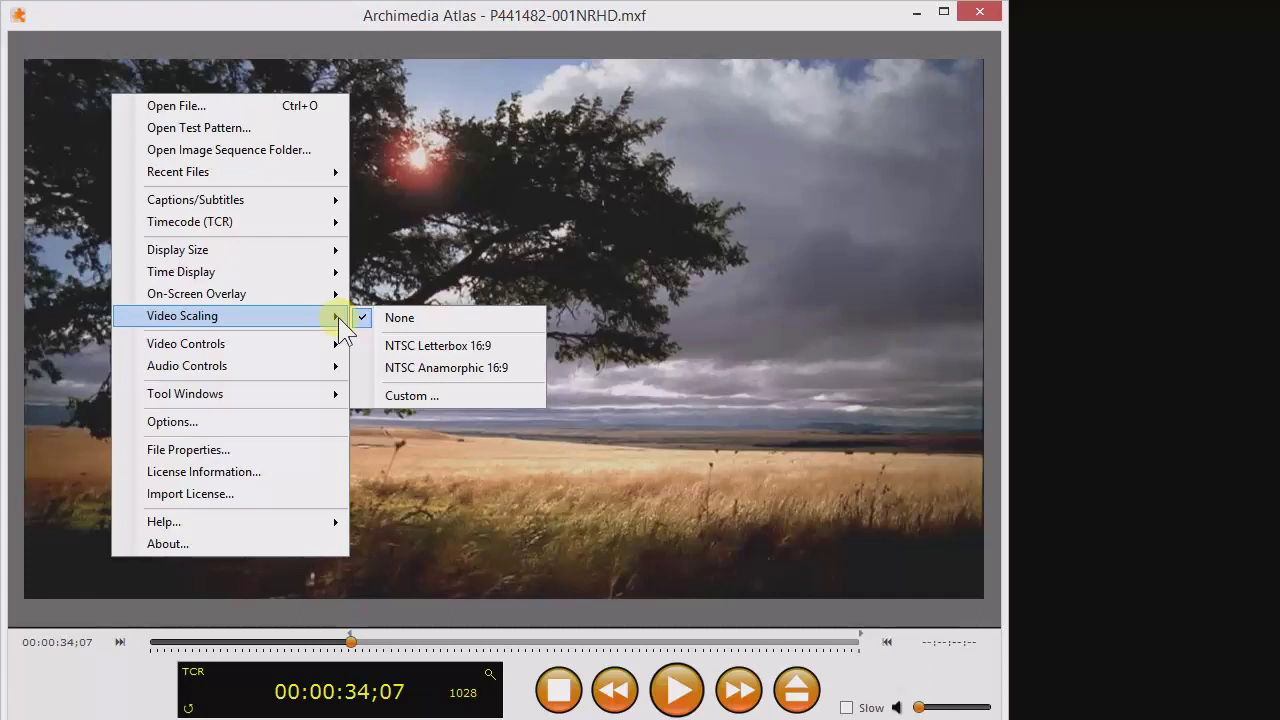
{"action": "left_click", "coordinate": [473, 393]}
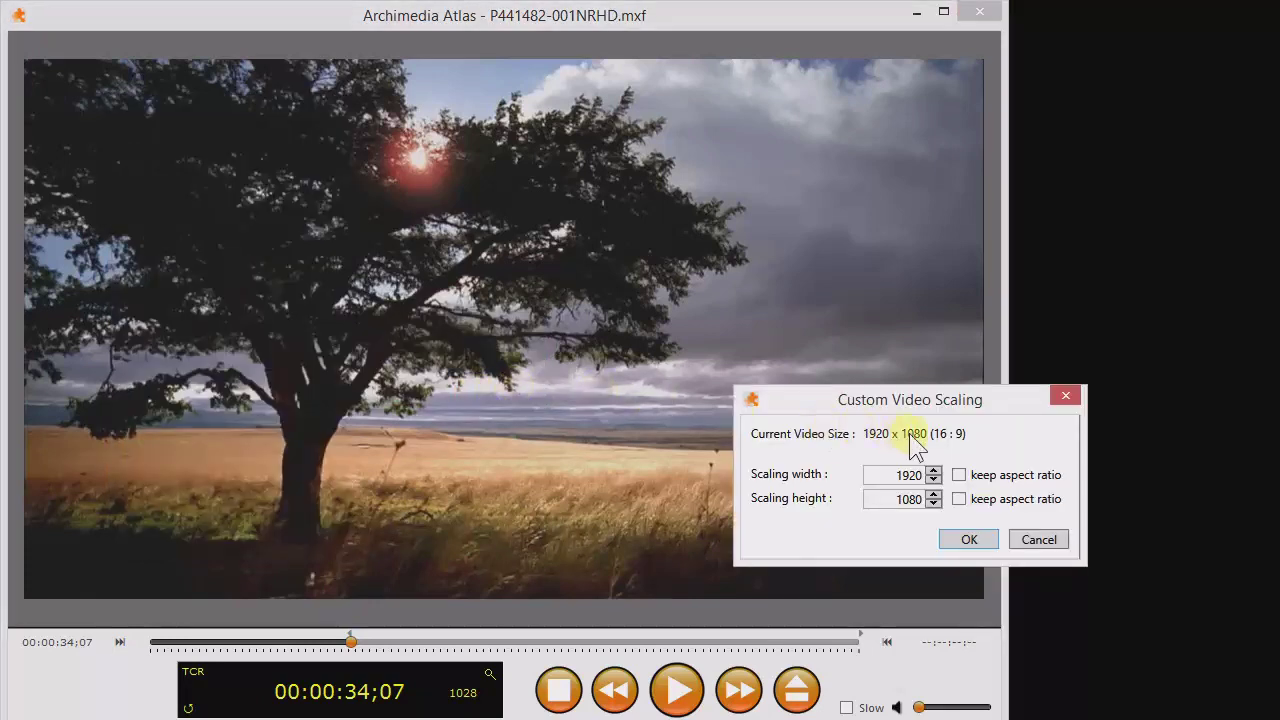
{"action": "left_click_drag", "start_coordinate": [941, 480], "coordinate": [943, 480]}
{"action": "left_click", "coordinate": [959, 476]}
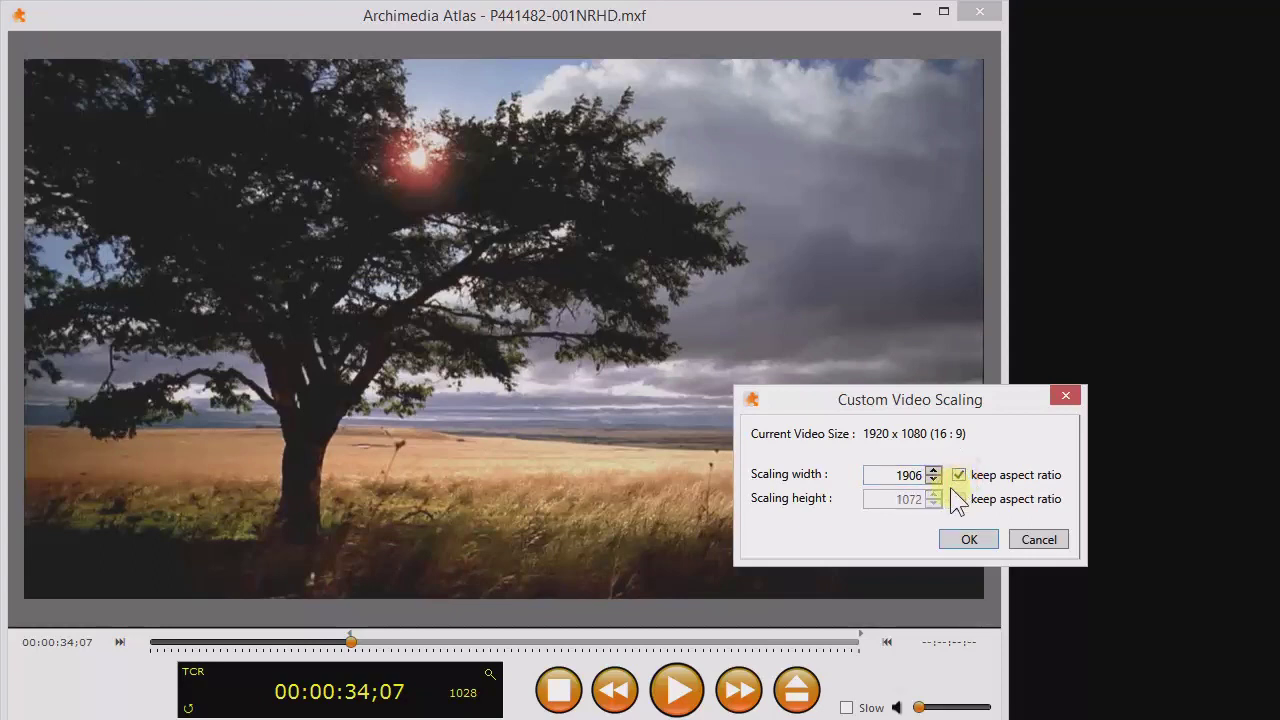
{"action": "left_click", "coordinate": [959, 475]}
{"action": "left_click", "coordinate": [933, 470]}
{"action": "key", "text": "Return"}
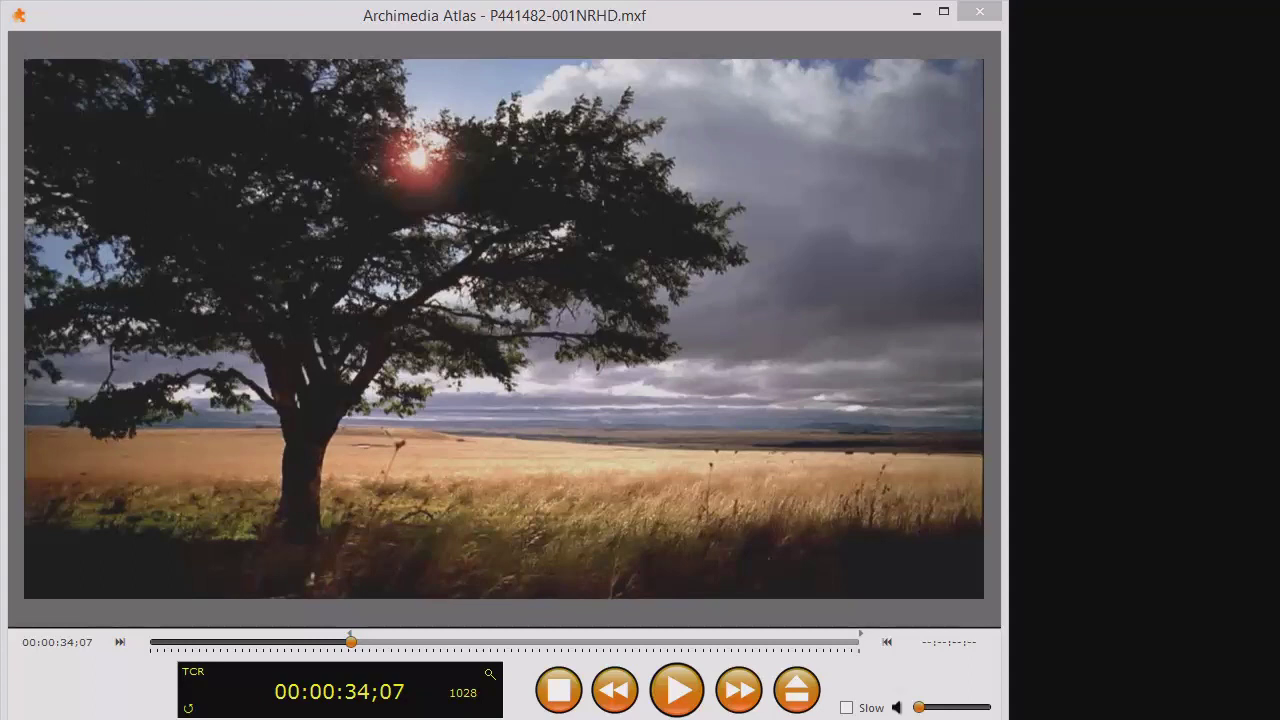
- Examine the video controls, audio controls and tool window options, and open the player's help documentation
{"action": "right_click", "coordinate": [101, 224]}
{"action": "mouse_move", "coordinate": [285, 469]}
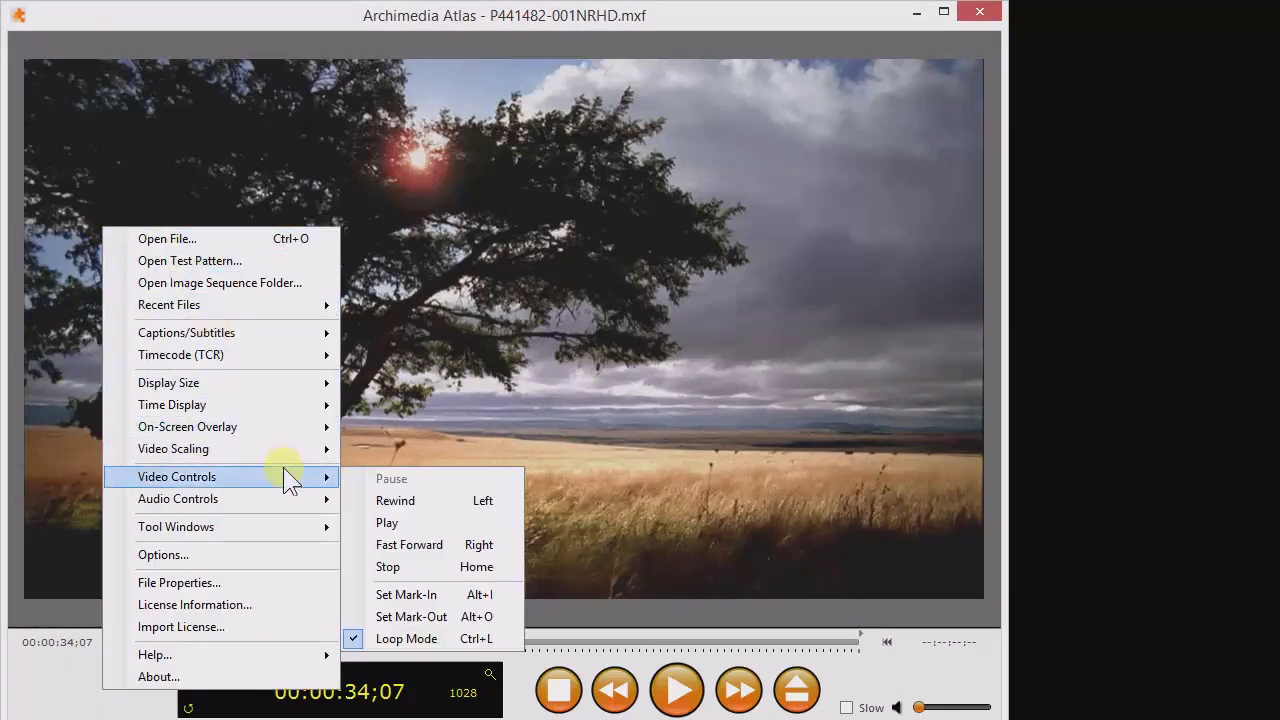
{"action": "mouse_move", "coordinate": [283, 494]}
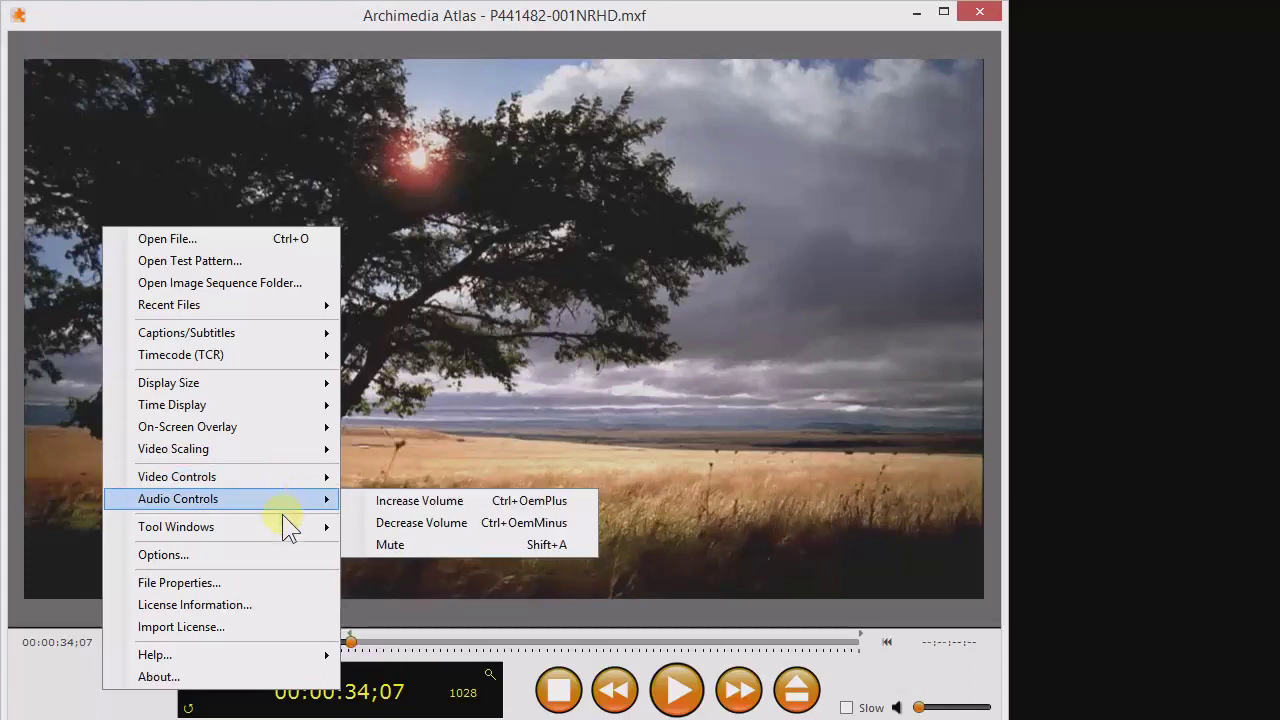
{"action": "mouse_move", "coordinate": [288, 532]}
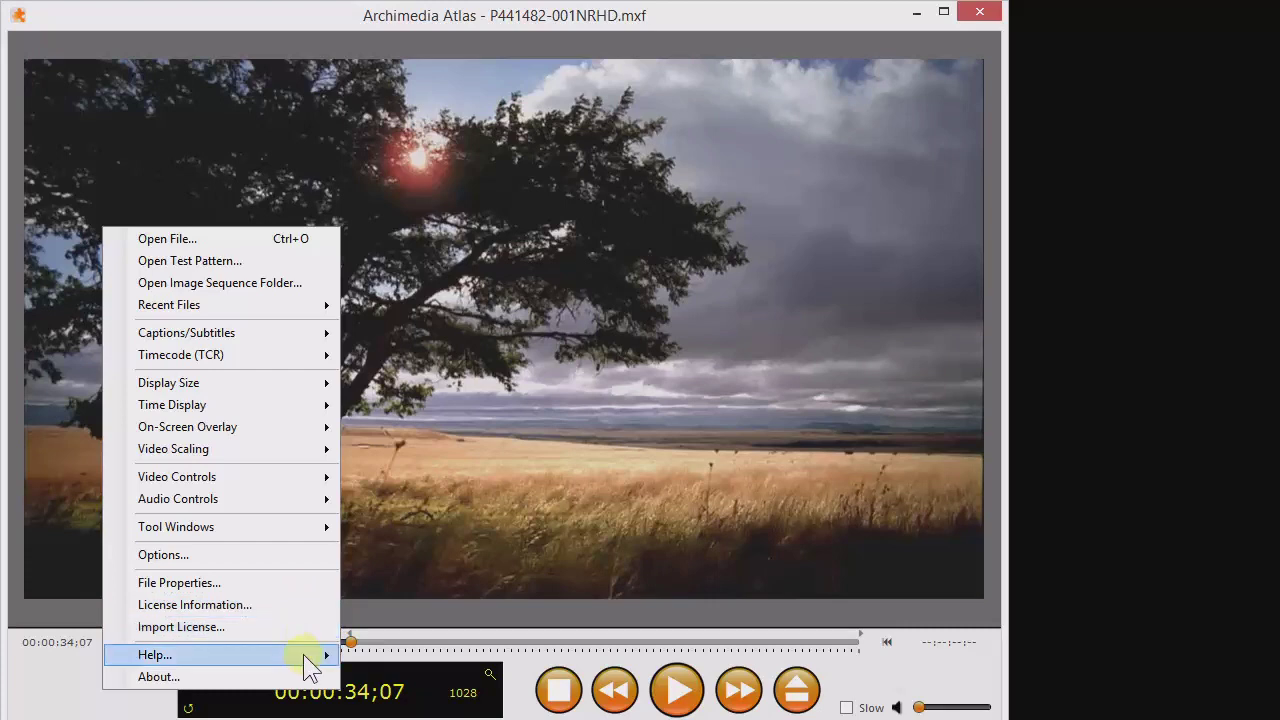
{"action": "mouse_move", "coordinate": [305, 656]}
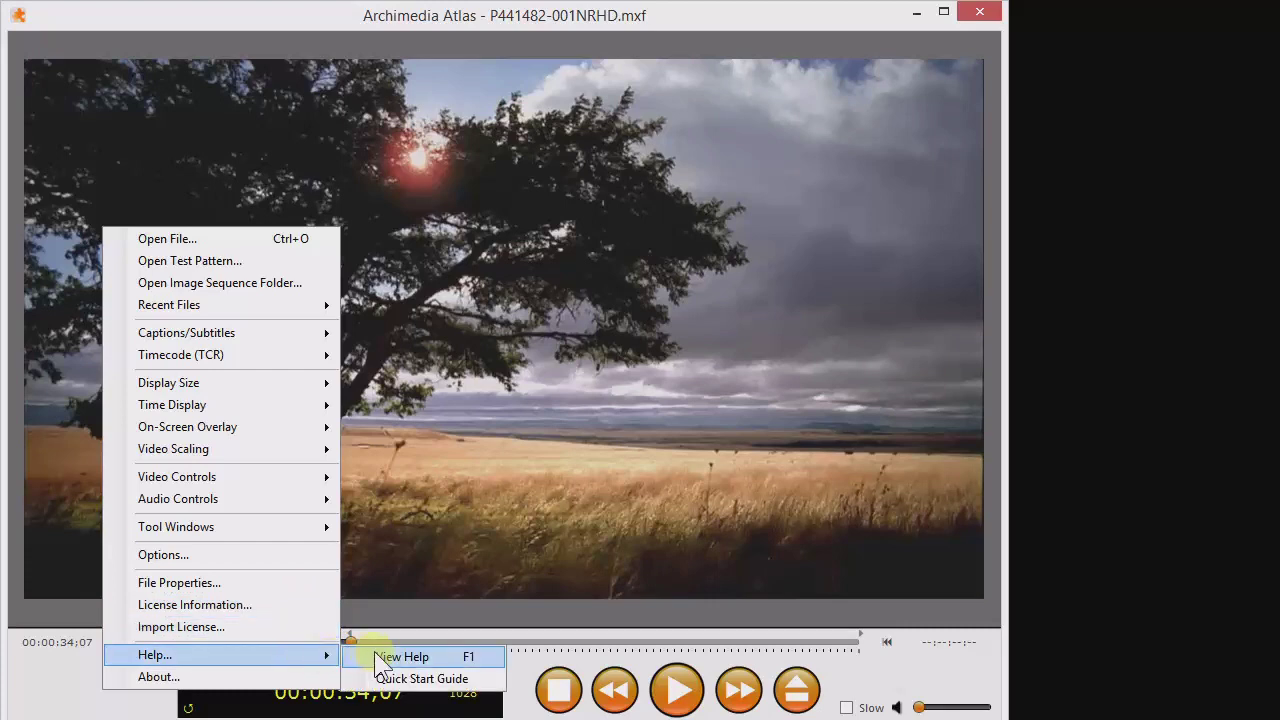
{"action": "left_click", "coordinate": [400, 656]}
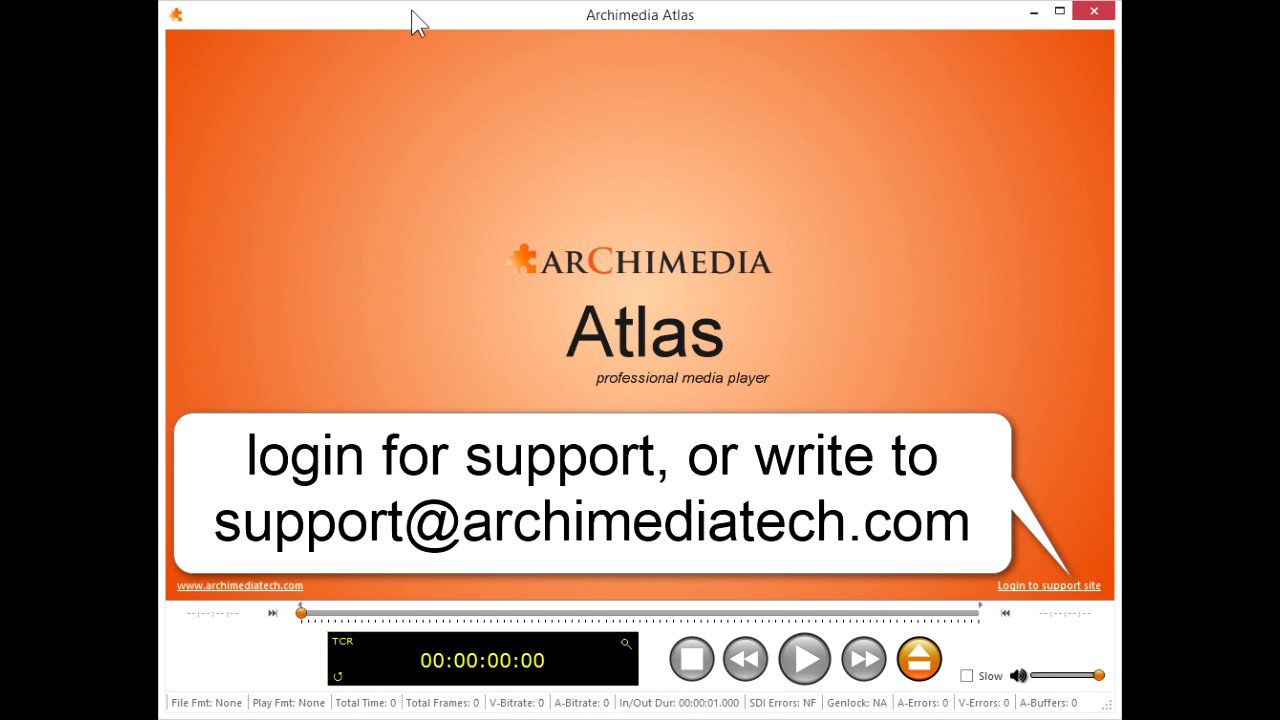
- Open the player's options and examine the playback settings, including Interlace Jog Mode, and the DCP and DCP/KDM Management settings
{"action": "right_click", "coordinate": [206, 69]}
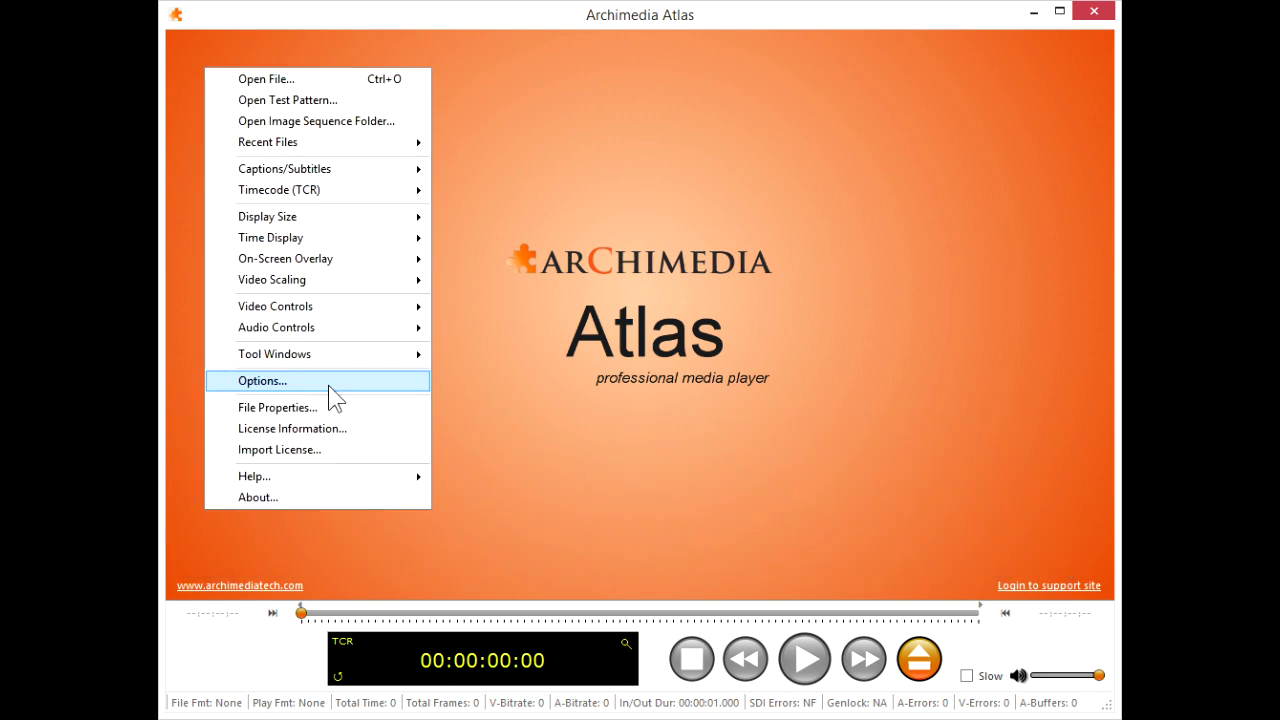
{"action": "left_click", "coordinate": [331, 388]}
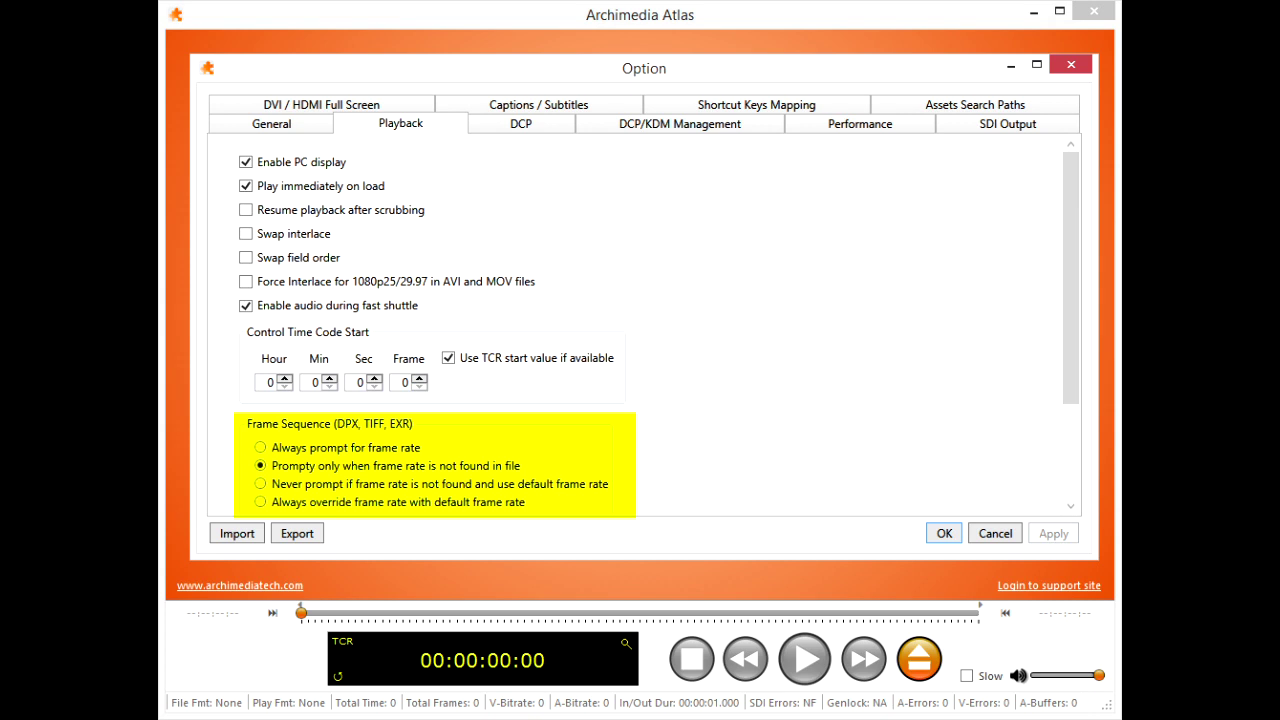
{"action": "scroll", "coordinate": [640, 320], "scroll_direction": "down", "scroll_amount": 3}
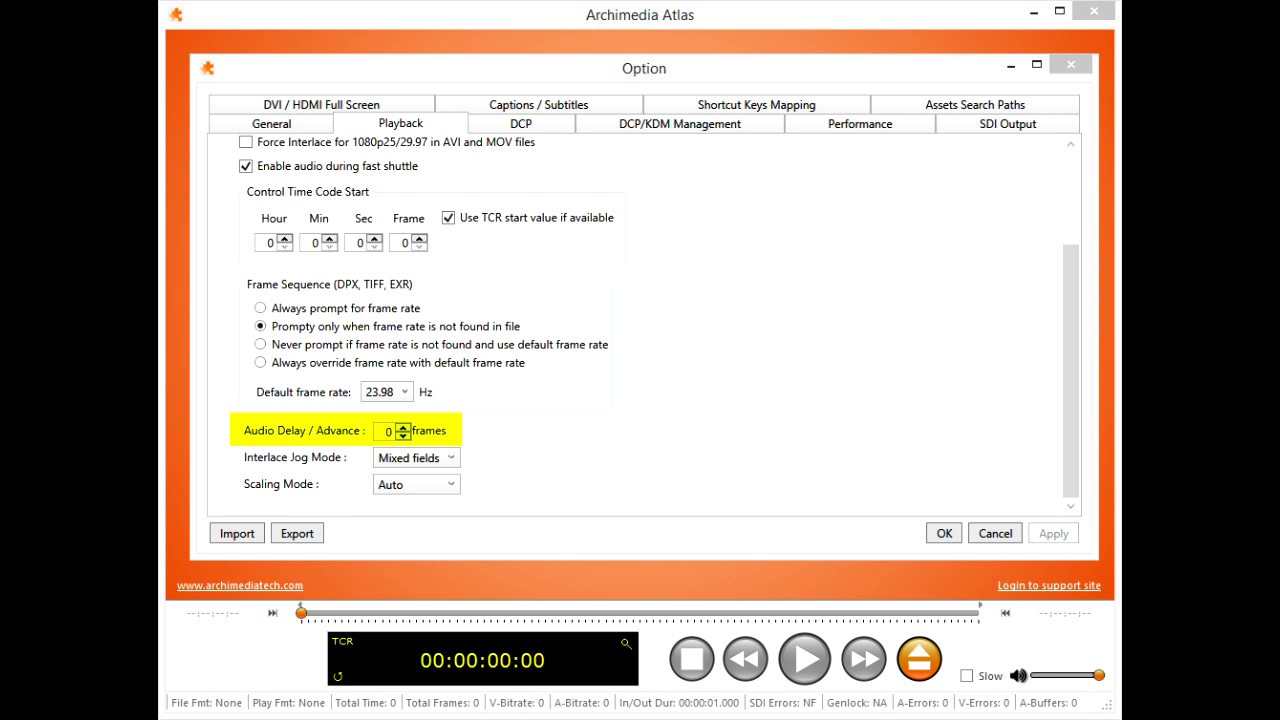
{"action": "left_click", "coordinate": [451, 458]}
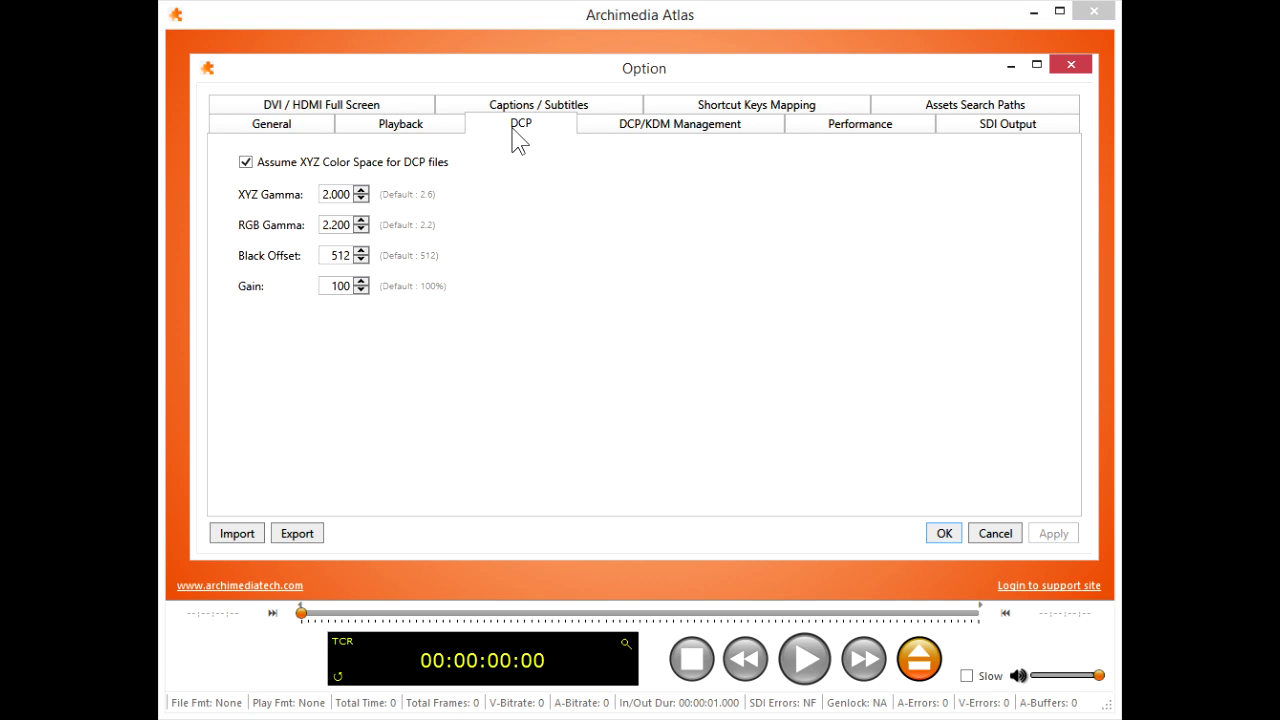
{"action": "left_click", "coordinate": [688, 127]}
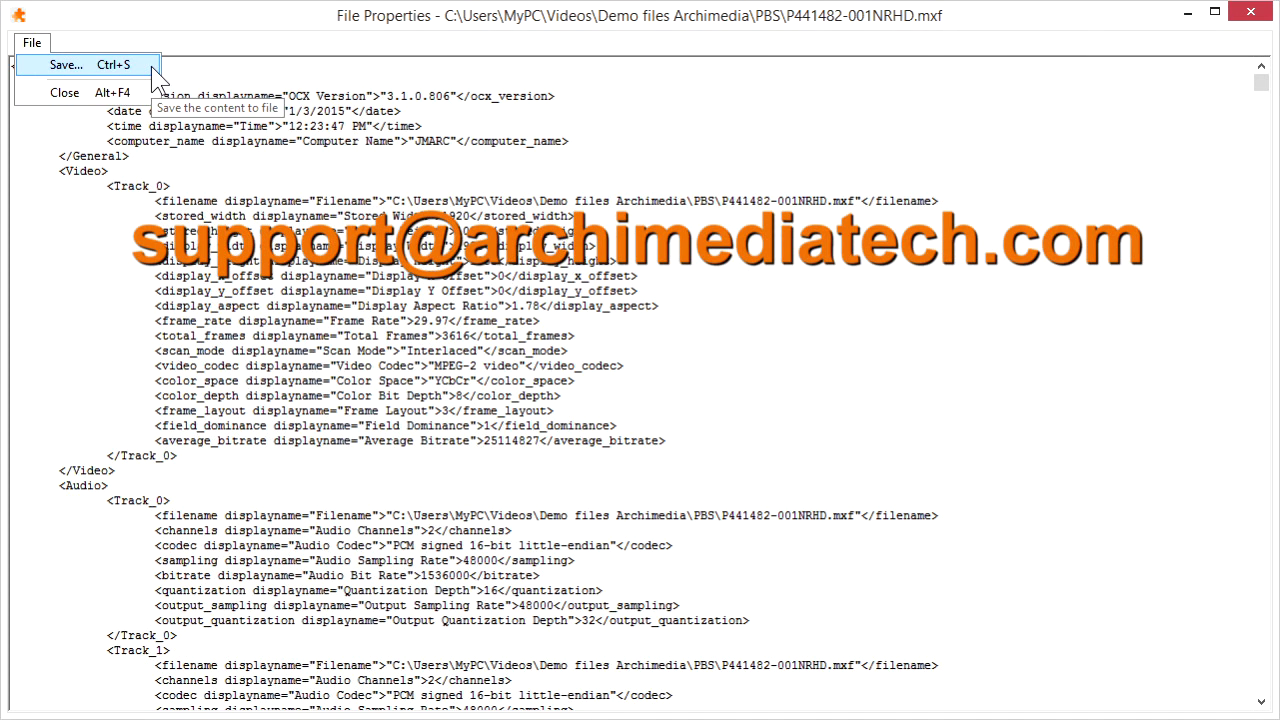
- Save the displayed file properties as P441482-001NRHD.mxf.xml in the File Properties folder
{"action": "left_click", "coordinate": [70, 64]}
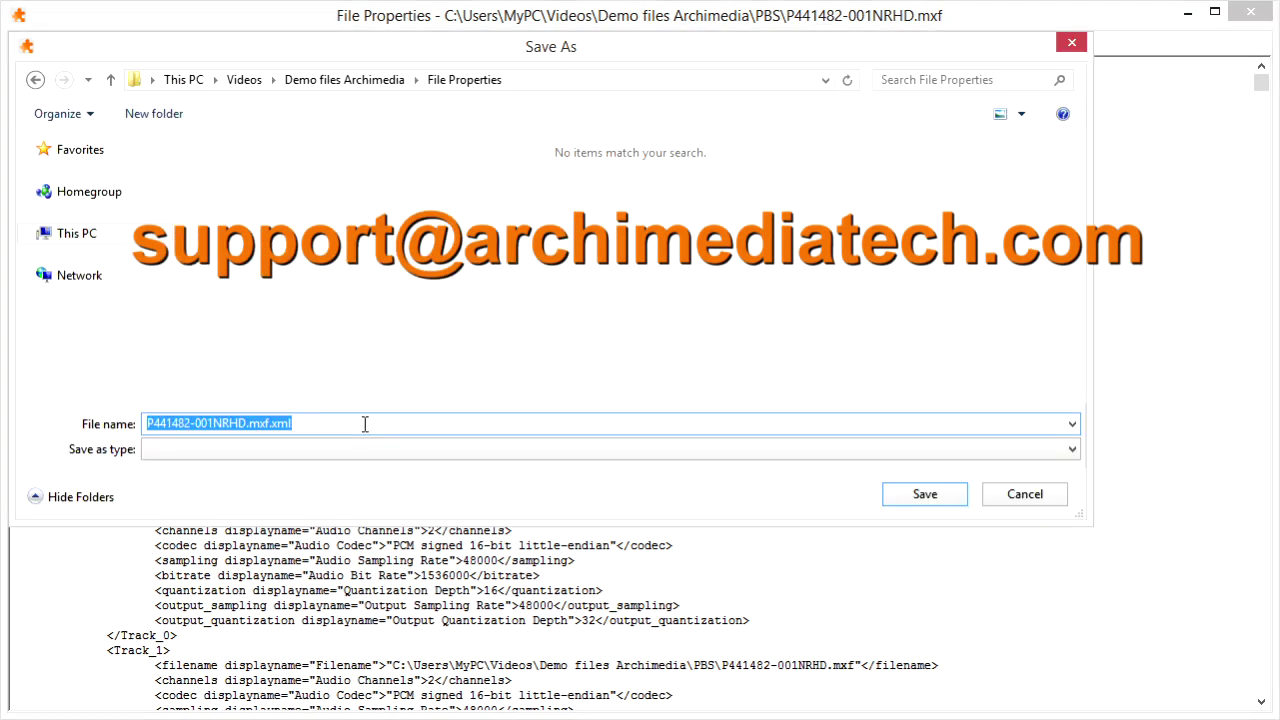